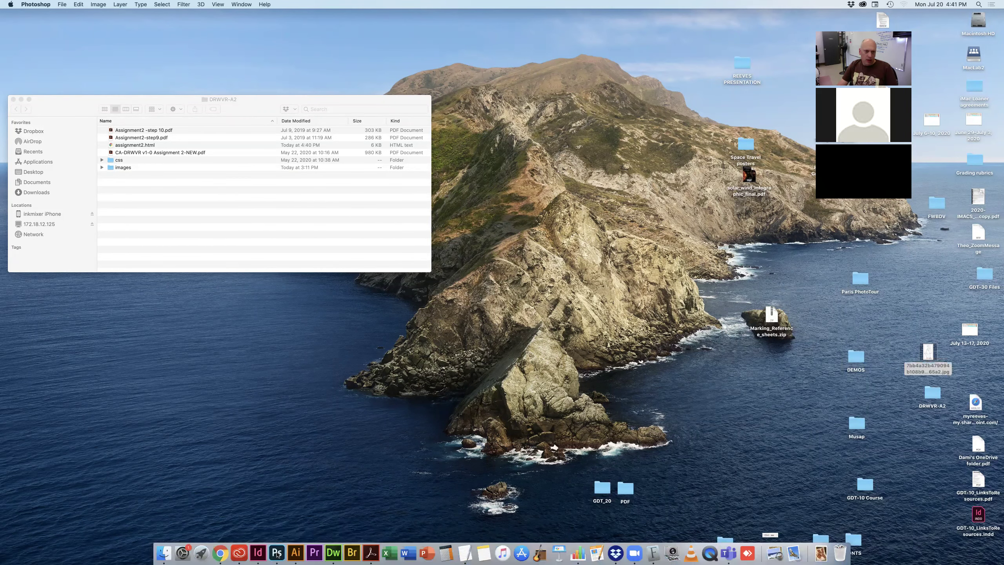
- View the sketch at 100%, then at 200%, and switch to the Rectangular Marquee tool
{"action": "key", "text": "super+minus"}
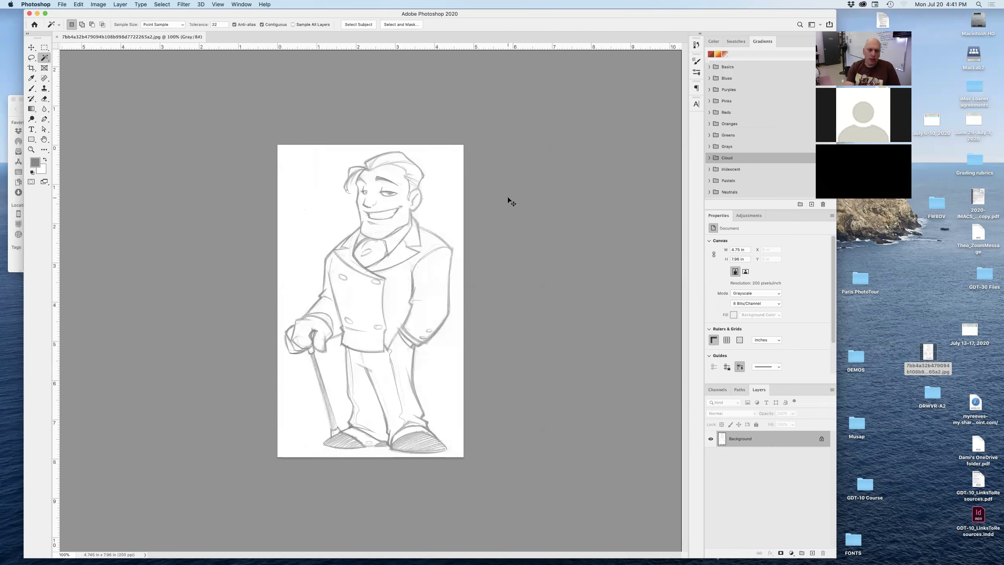
{"action": "key", "text": "super+equal"}
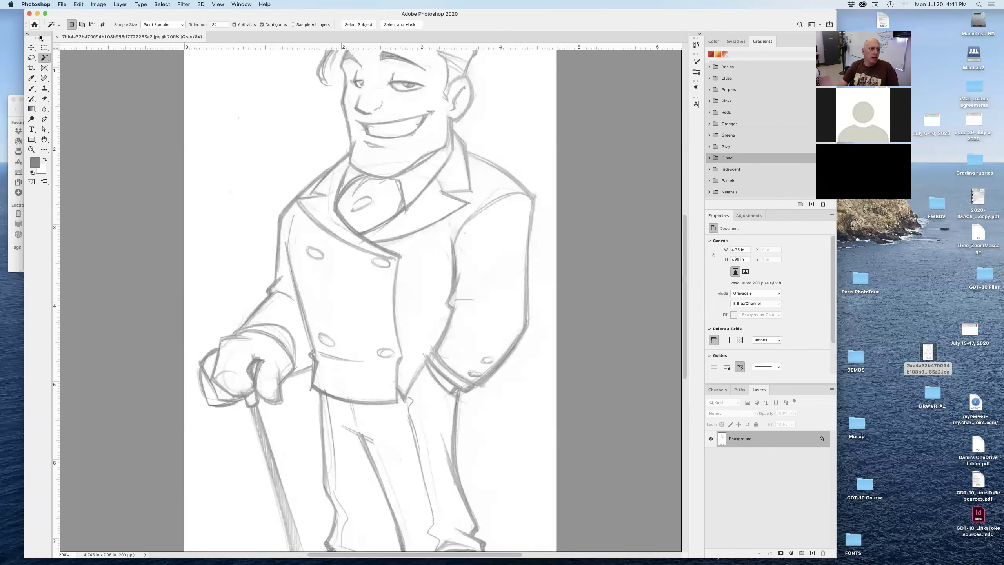
{"action": "left_click", "coordinate": [44, 47]}
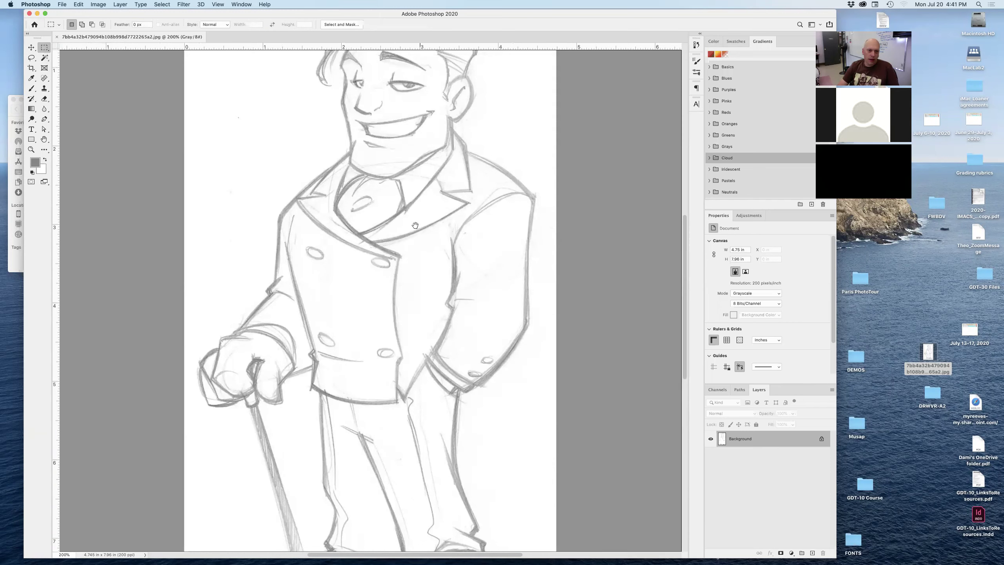
- Pan and zoom over the shoes, face, collar and head to inspect the faint pencil lines
{"action": "mouse_move", "coordinate": [415, 225]}
{"action": "left_mouse_down"}
{"action": "mouse_move", "coordinate": [416, 329]}
{"action": "mouse_move", "coordinate": [413, 137]}
{"action": "left_mouse_up"}
{"action": "left_click_drag", "start_coordinate": [419, 198], "coordinate": [421, 360]}
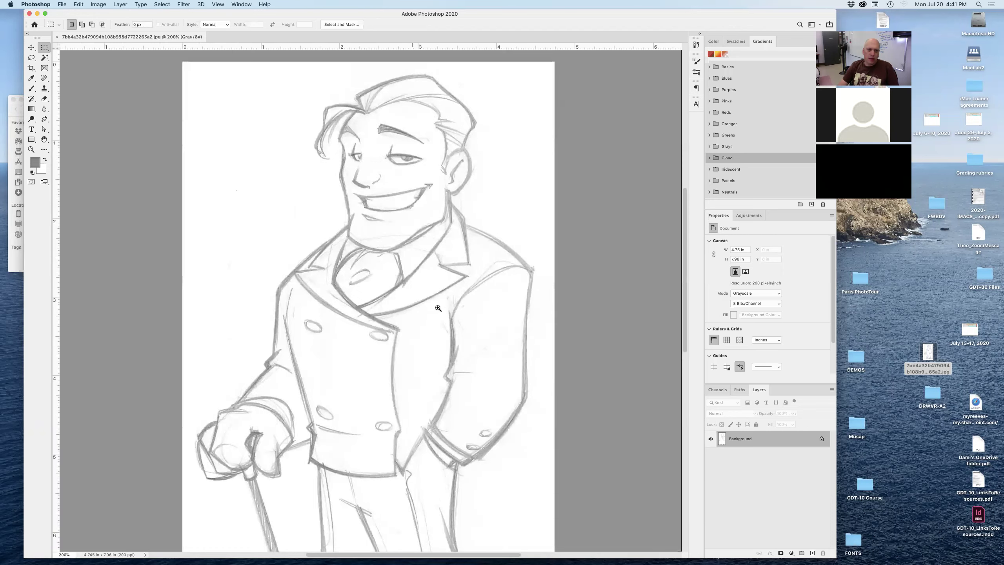
{"action": "left_click", "coordinate": [438, 308], "text": "super"}
{"action": "left_click_drag", "start_coordinate": [413, 224], "coordinate": [422, 370]}
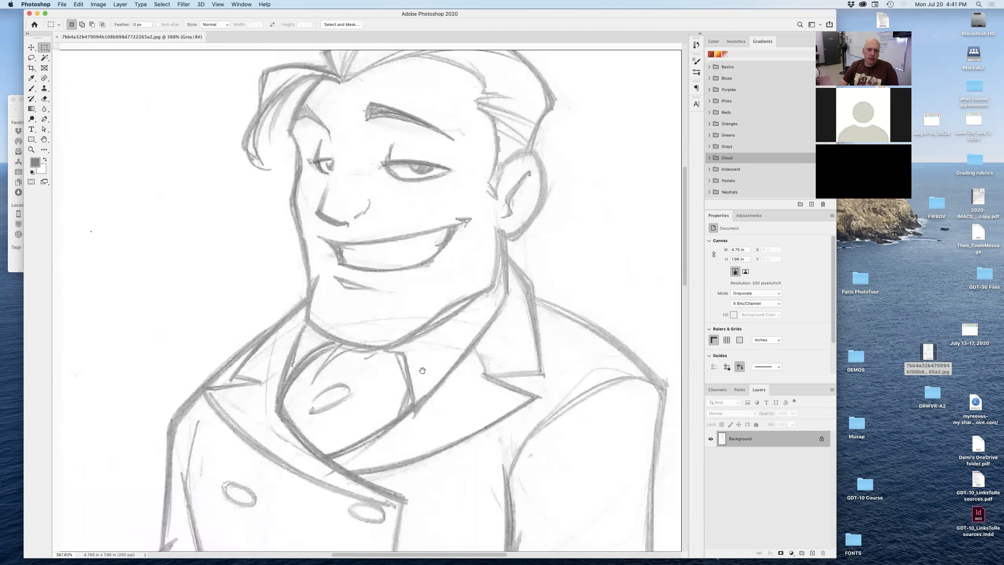
{"action": "left_click_drag", "start_coordinate": [434, 313], "coordinate": [427, 354]}
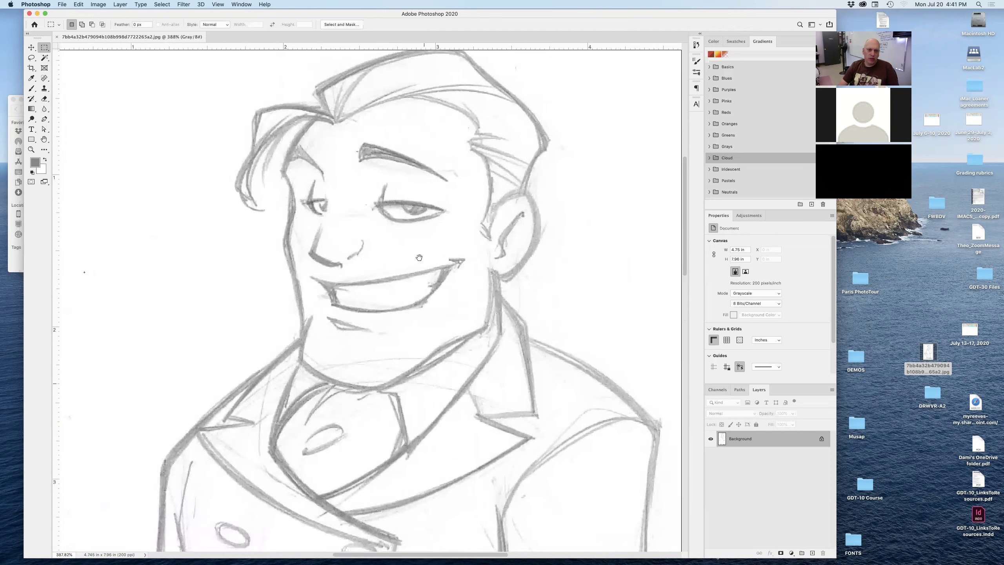
{"action": "scroll", "coordinate": [422, 340], "scroll_direction": "down", "scroll_amount": 5}
{"action": "scroll", "coordinate": [425, 348], "scroll_direction": "down", "scroll_amount": 5}
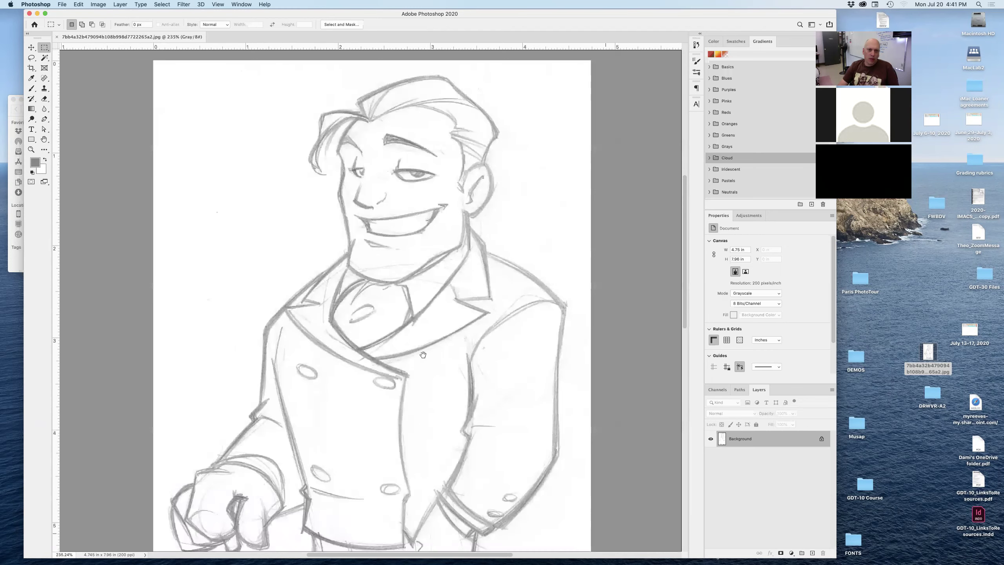
{"action": "scroll", "coordinate": [423, 355], "scroll_direction": "down", "scroll_amount": 2}
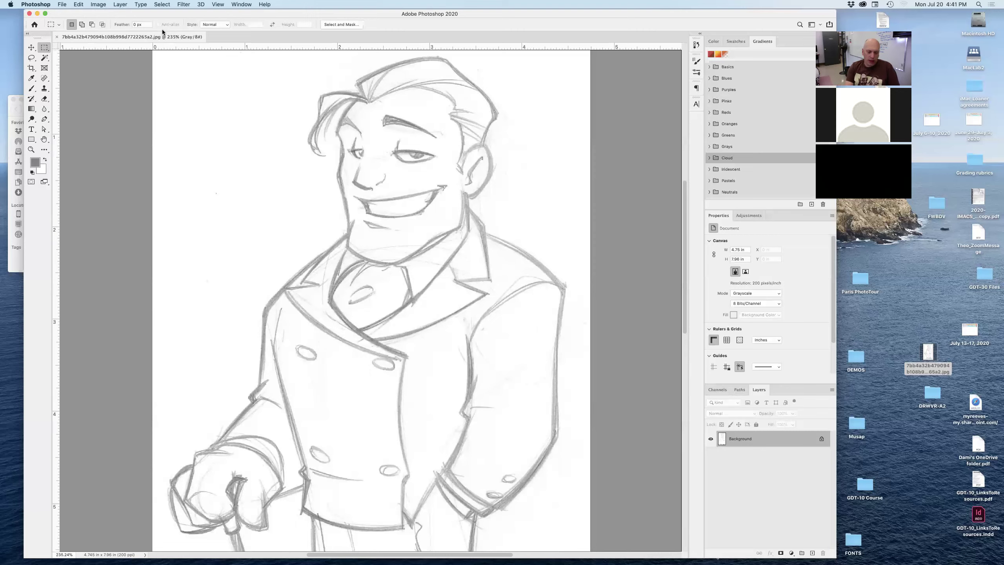
- Open Image > Adjustments > Levels for the sketch
{"action": "left_click", "coordinate": [120, 4]}
{"action": "mouse_move", "coordinate": [103, 4]}
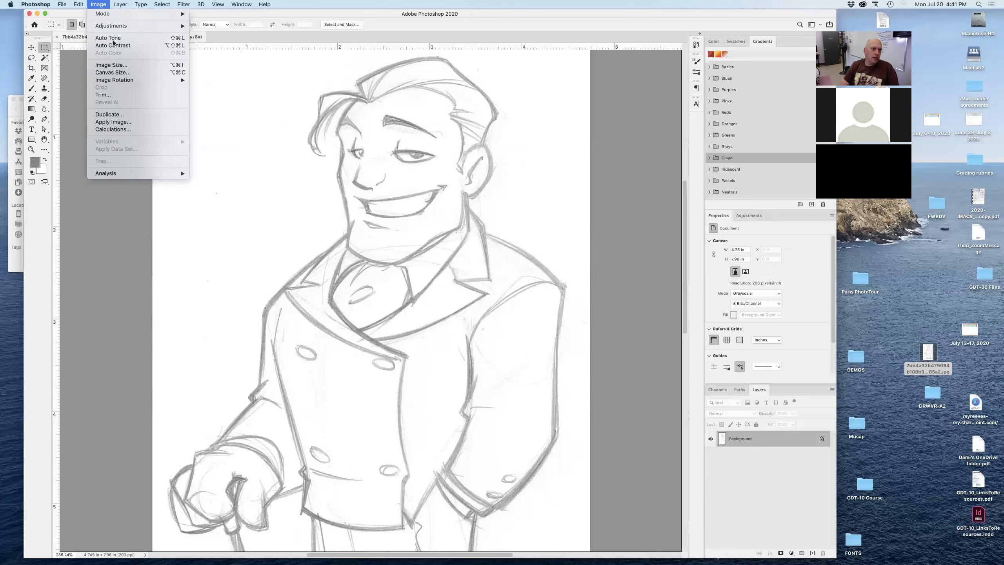
{"action": "mouse_move", "coordinate": [115, 27]}
{"action": "left_click", "coordinate": [208, 34]}
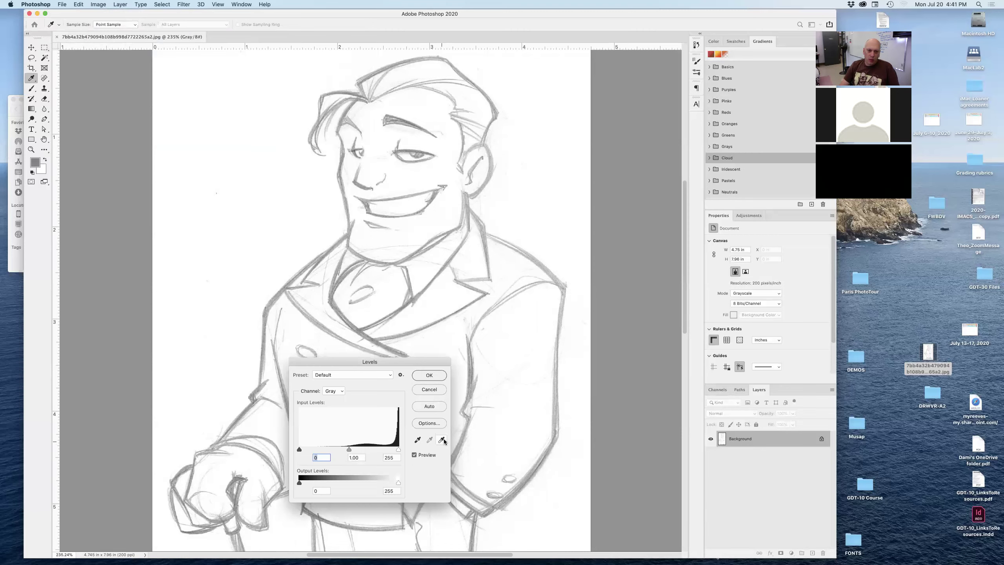
- Set the black point from a pencil line and the white point from the paper, then apply Levels
{"action": "left_click", "coordinate": [441, 438]}
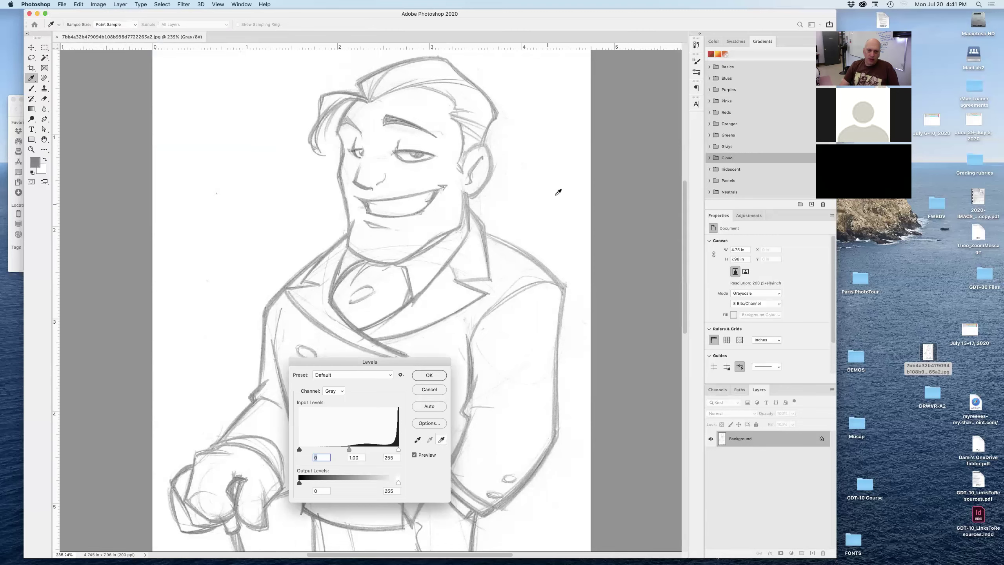
{"action": "left_click", "coordinate": [417, 440]}
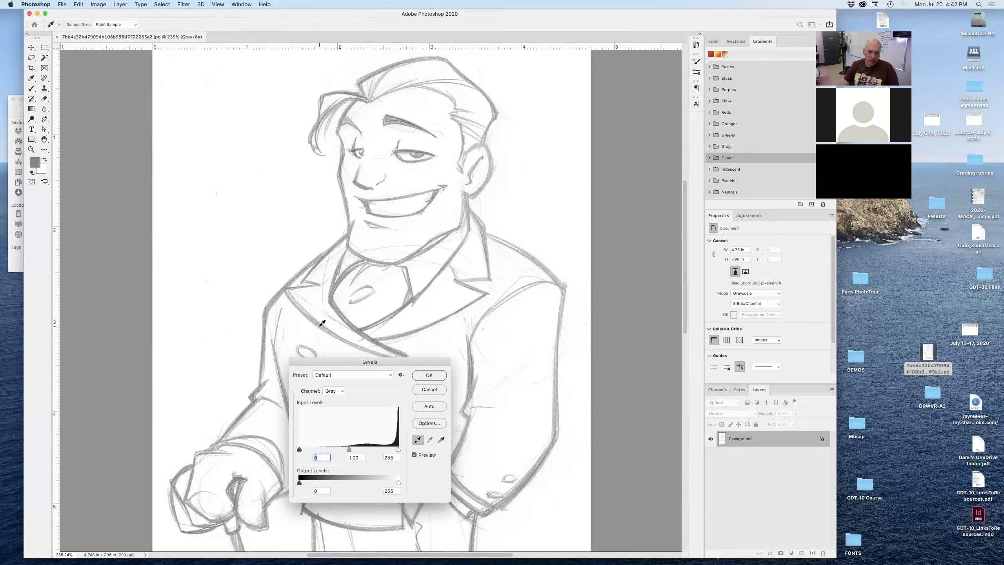
{"action": "left_click", "coordinate": [319, 326]}
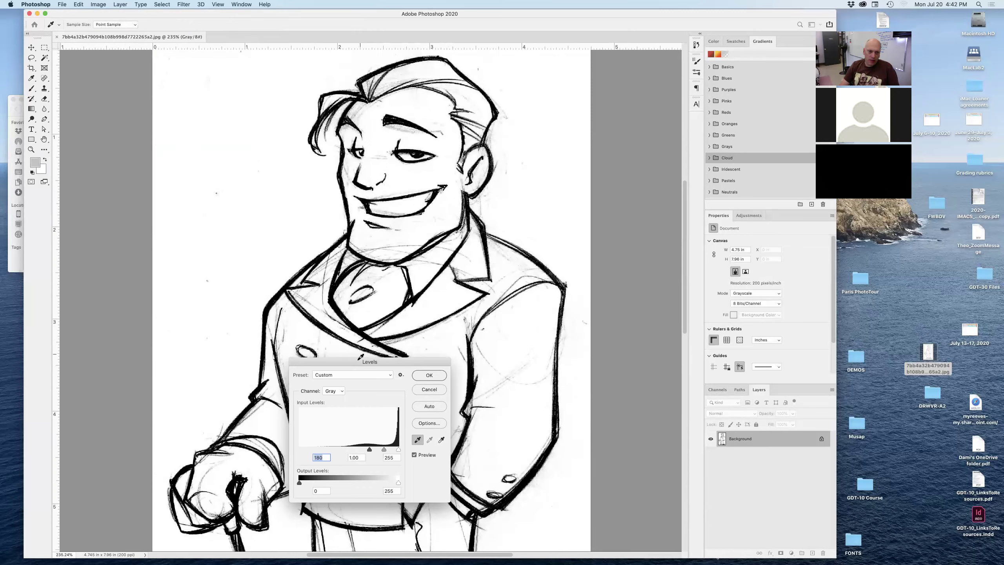
{"action": "left_click_drag", "start_coordinate": [356, 361], "coordinate": [590, 135]}
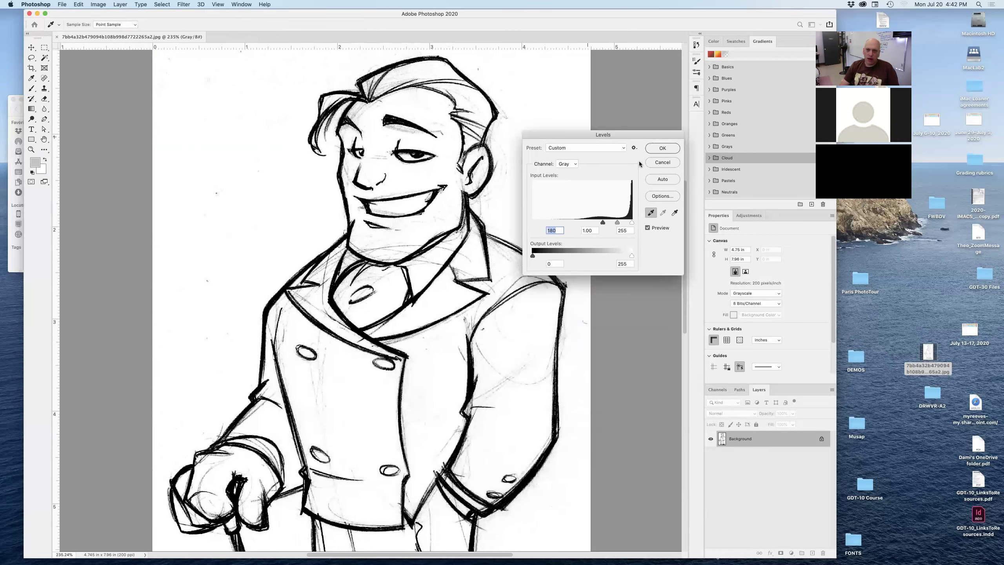
{"action": "left_click", "coordinate": [675, 213]}
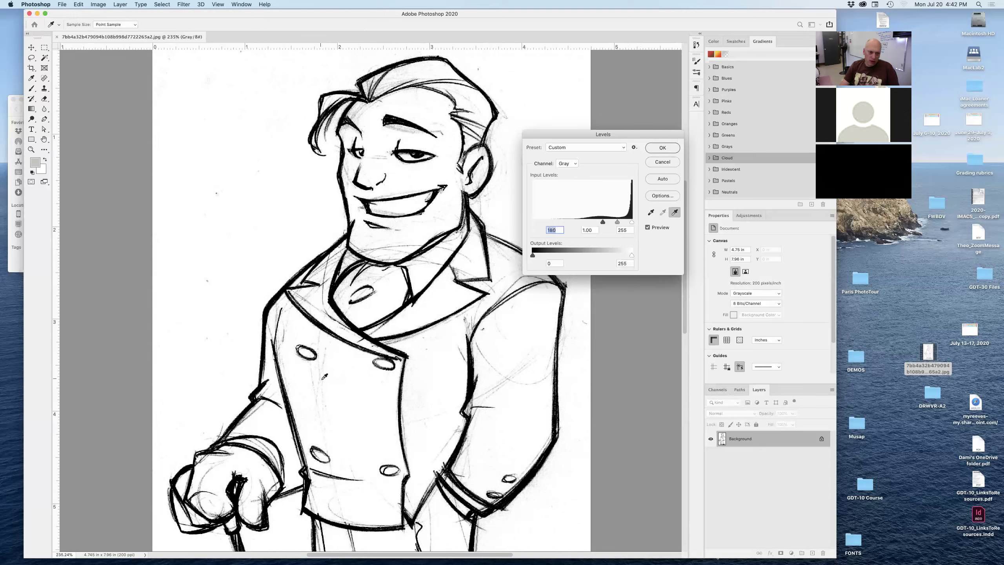
{"action": "left_click", "coordinate": [323, 378]}
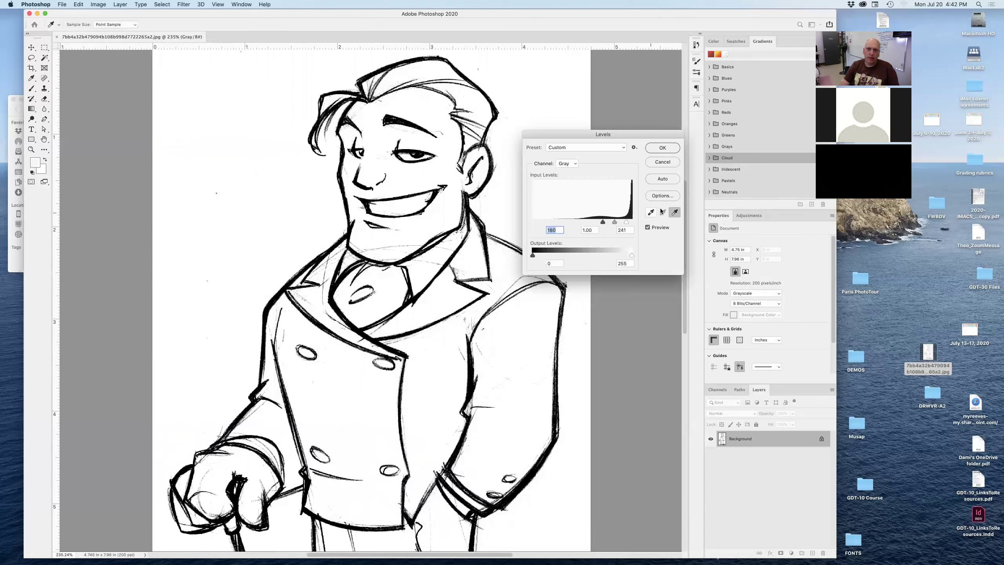
{"action": "key", "text": "Return"}
- Check the whole leveled figure, from head to shoes, at full view and 200%
{"action": "key", "text": "m"}
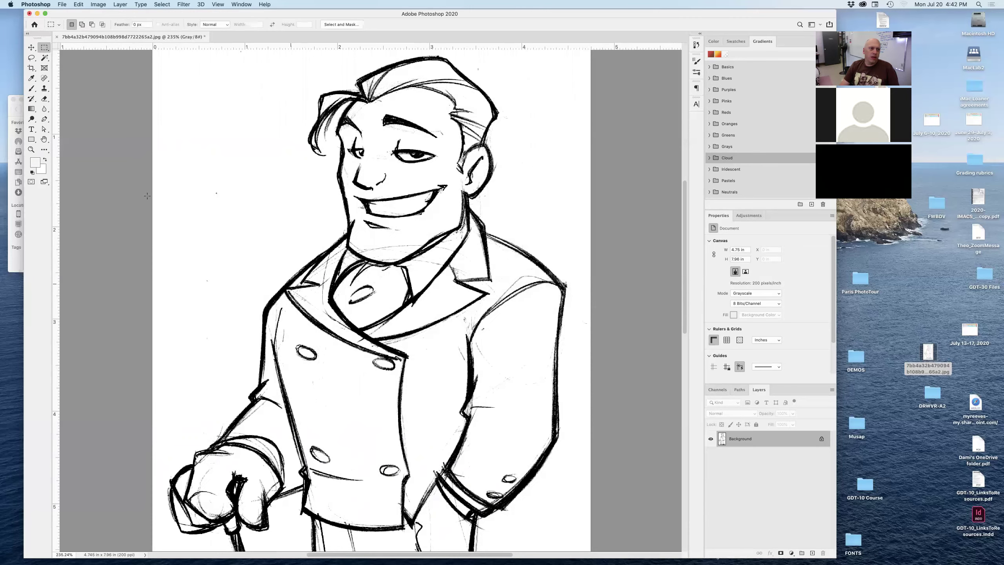
{"action": "left_click", "coordinate": [45, 49]}
{"action": "left_click", "coordinate": [428, 359]}
{"action": "left_click_drag", "start_coordinate": [423, 287], "coordinate": [422, 283]}
{"action": "scroll", "coordinate": [421, 282], "scroll_direction": "down", "scroll_amount": 10}
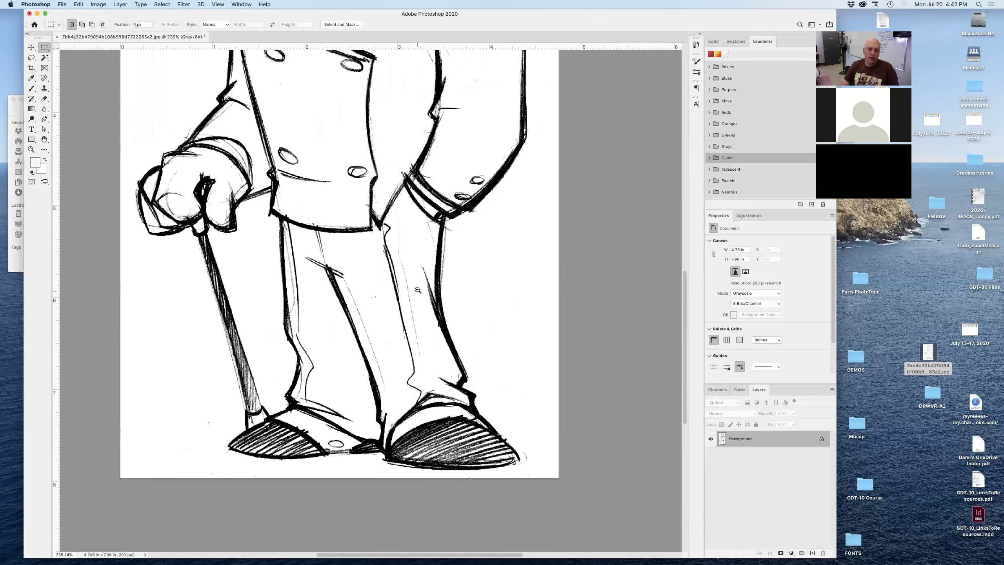
{"action": "key", "text": "super+minus"}
{"action": "left_click_drag", "start_coordinate": [399, 373], "coordinate": [388, 455]}
{"action": "left_click", "coordinate": [391, 357], "text": "alt"}
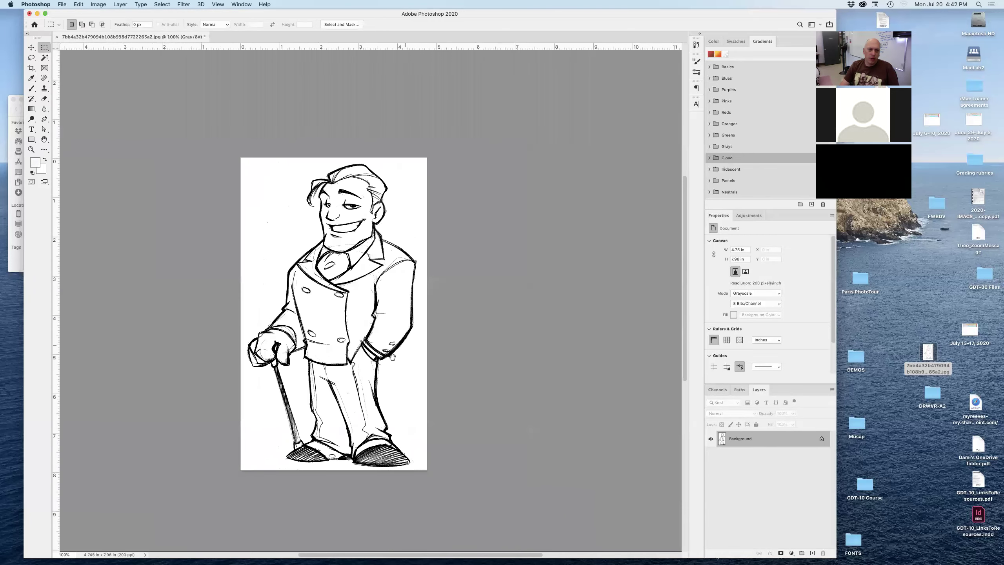
{"action": "left_click", "coordinate": [334, 383], "text": "super"}
{"action": "left_click_drag", "start_coordinate": [339, 377], "coordinate": [349, 365]}
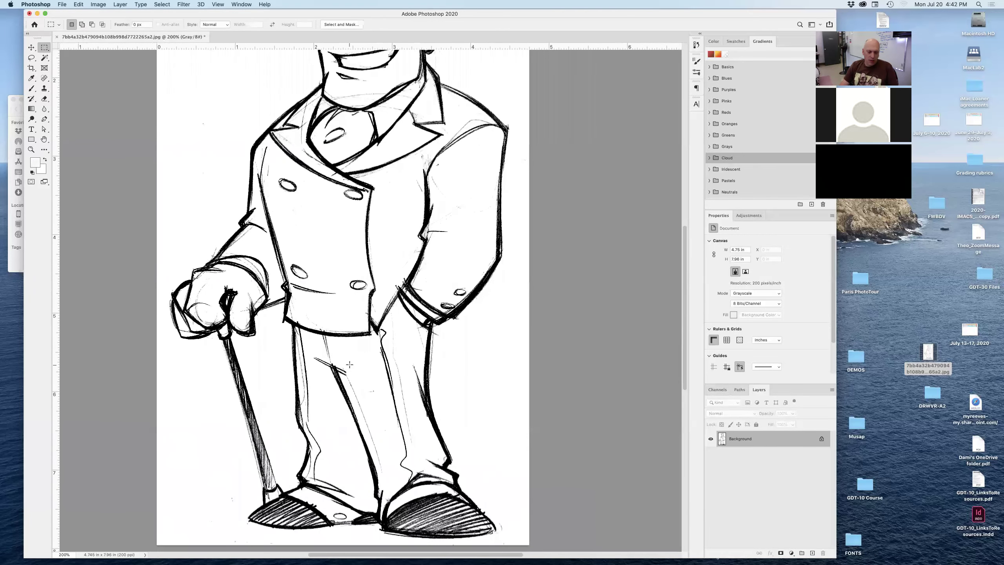
- Save the sketch as a JPEG at Quality 12 (Maximum)
{"action": "key", "text": "super+s"}
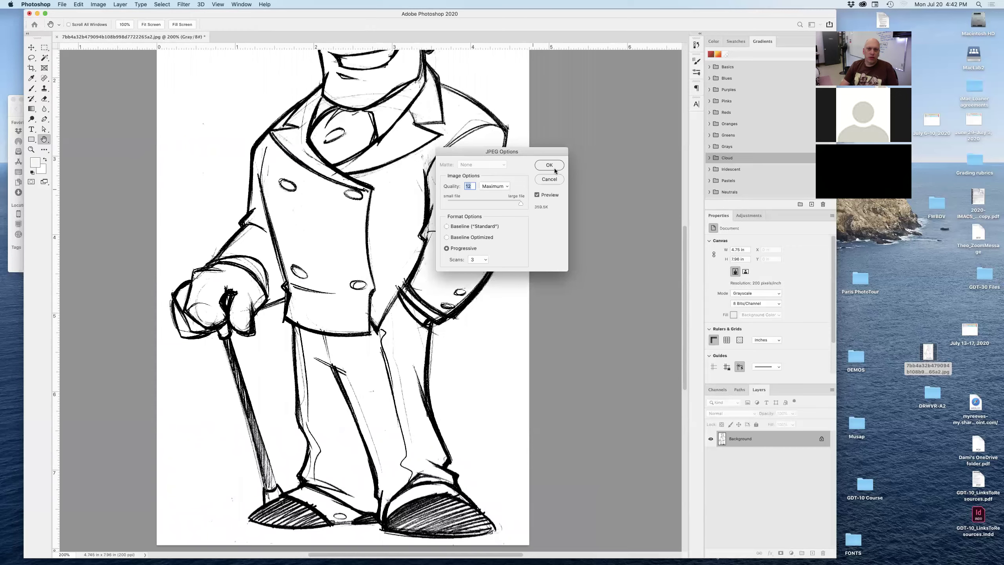
{"action": "left_click", "coordinate": [550, 165]}
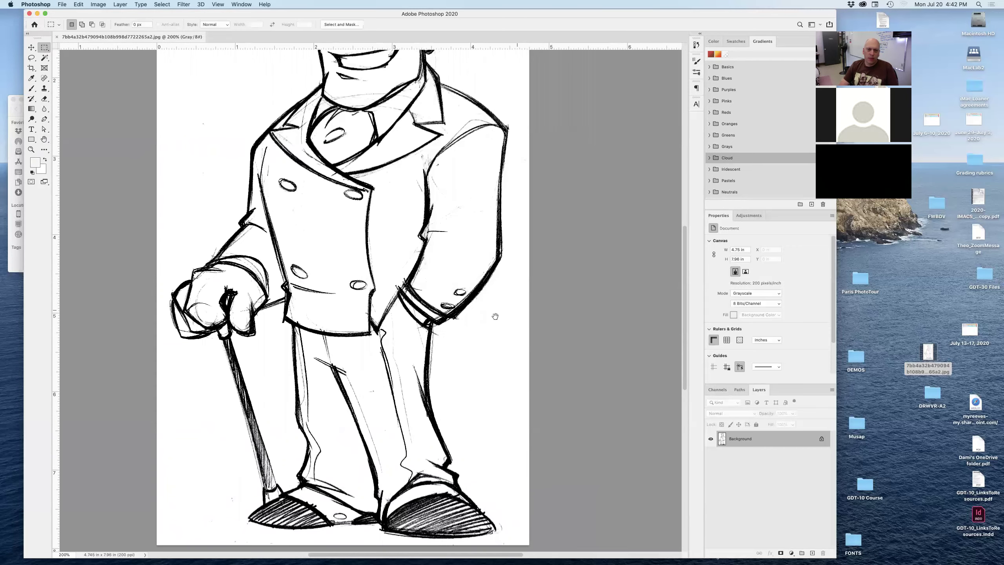
{"action": "scroll", "coordinate": [495, 317], "scroll_direction": "up", "scroll_amount": 5}
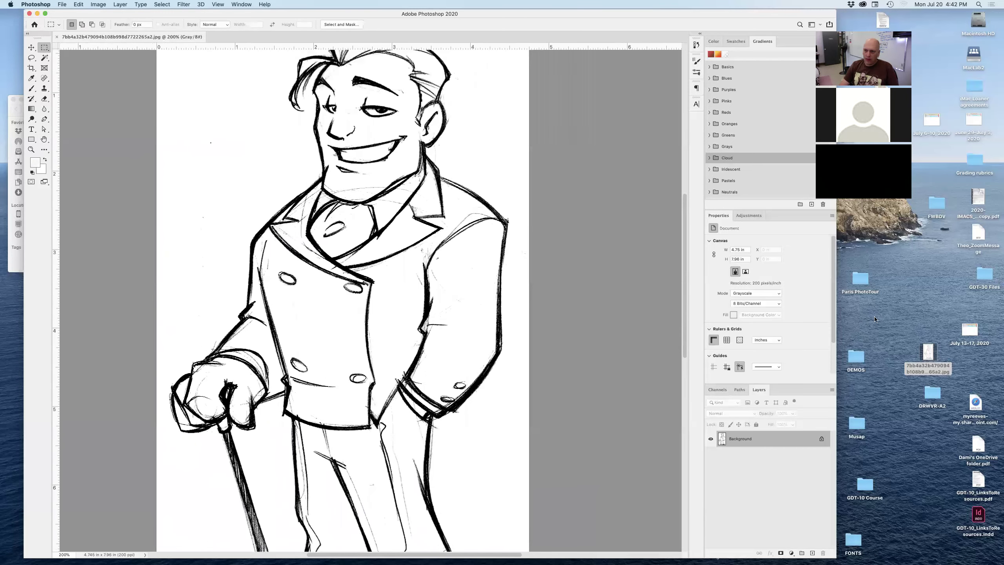
{"action": "left_click", "coordinate": [874, 319]}
- Create a new Letter-size document in Illustrator
{"action": "key", "text": "super+Tab"}
{"action": "key", "text": "super+Tab"}
{"action": "key", "text": "super+Tab"}
{"action": "key", "text": "super+Tab"}
{"action": "key", "text": "super+Tab"}
{"action": "key", "text": "super+Tab"}
{"action": "key", "text": "super+Tab"}
{"action": "key", "text": "super+Tab"}
{"action": "key", "text": "super+Tab"}
{"action": "key", "text": "super+Tab"}
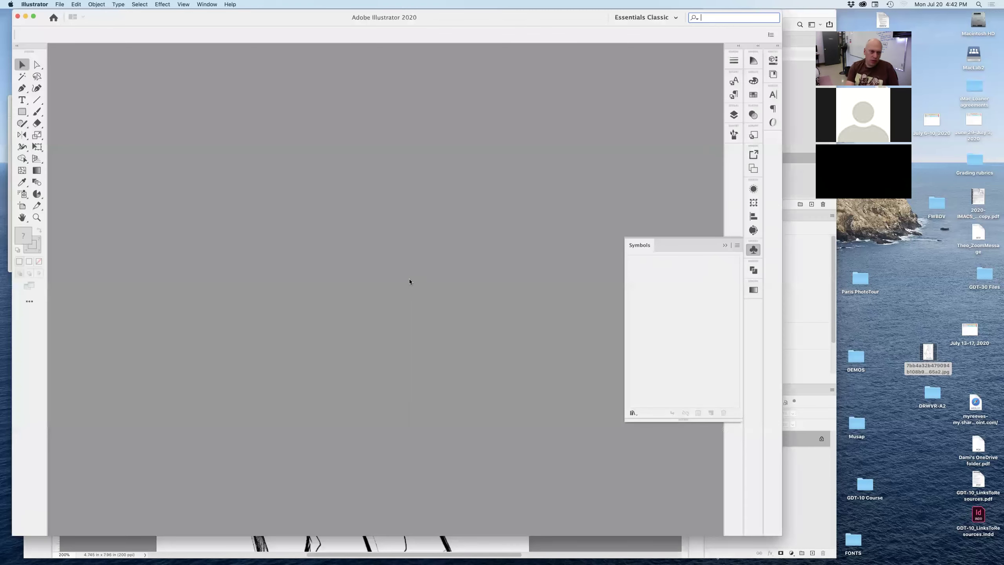
{"action": "key", "text": "super+n"}
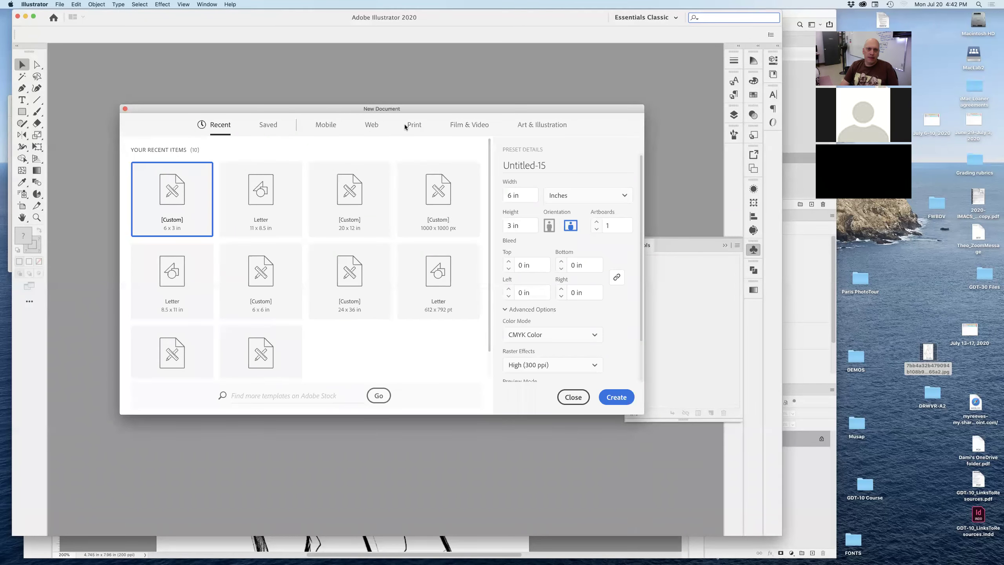
{"action": "left_click", "coordinate": [421, 127]}
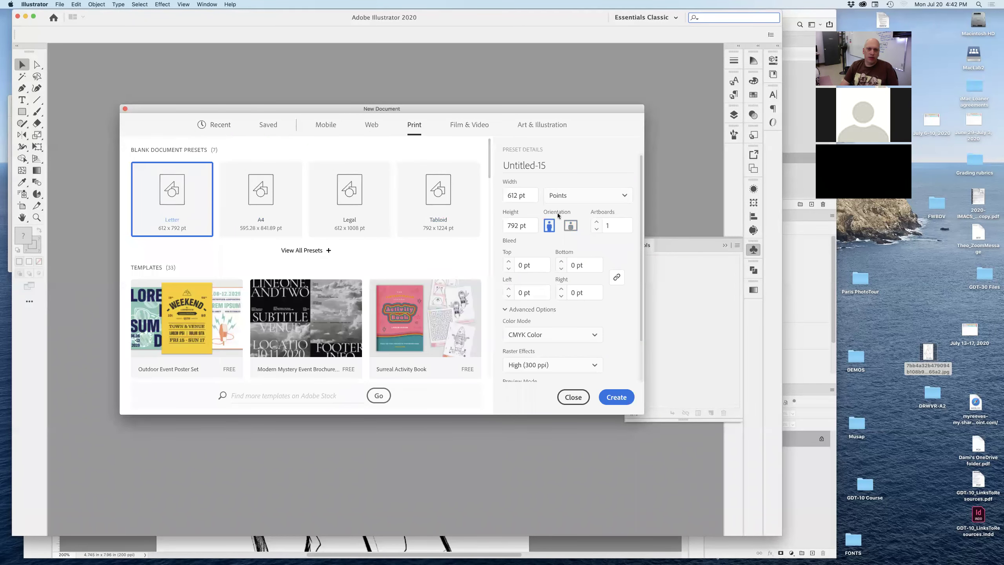
{"action": "left_click", "coordinate": [610, 398]}
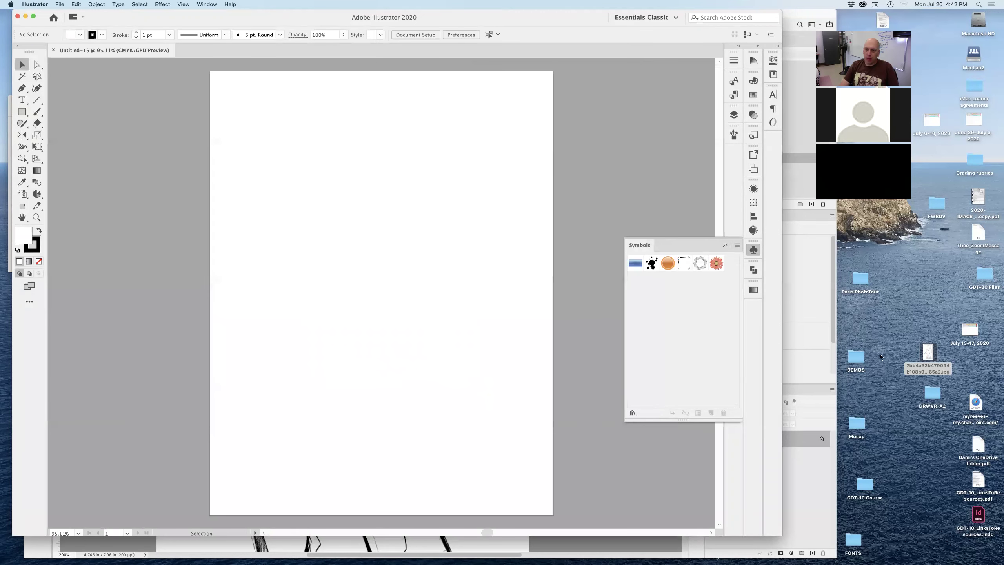
- Drag the sketch file from the desktop onto the artboard and center it
{"action": "left_click", "coordinate": [927, 352]}
{"action": "mouse_move", "coordinate": [927, 353]}
{"action": "left_mouse_down"}
{"action": "mouse_move", "coordinate": [397, 262]}
{"action": "mouse_move", "coordinate": [362, 293]}
{"action": "left_mouse_up"}
{"action": "left_click", "coordinate": [430, 329]}
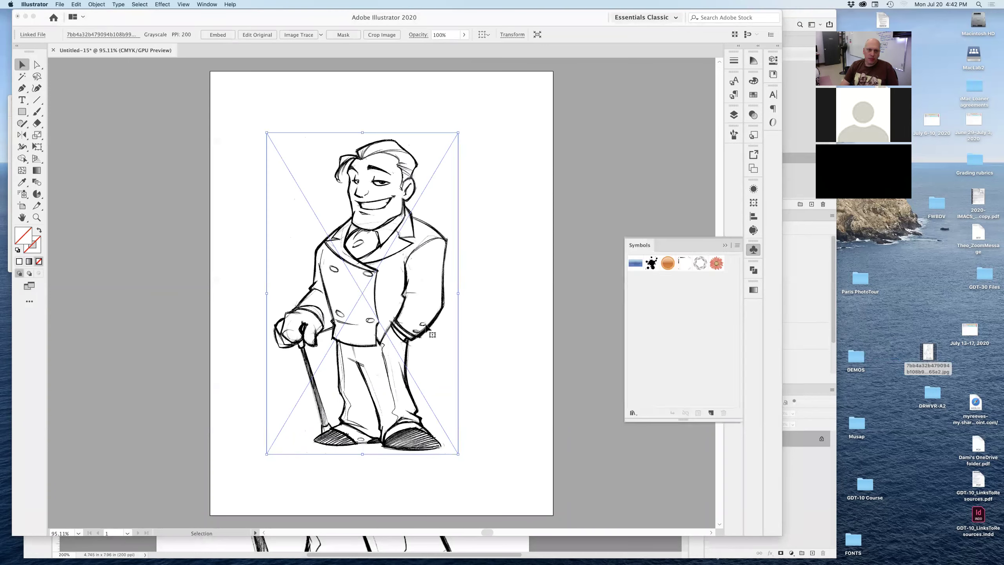
{"action": "mouse_move", "coordinate": [422, 303]}
{"action": "left_mouse_down"}
{"action": "mouse_move", "coordinate": [444, 303]}
{"action": "mouse_move", "coordinate": [418, 307]}
{"action": "left_mouse_up"}
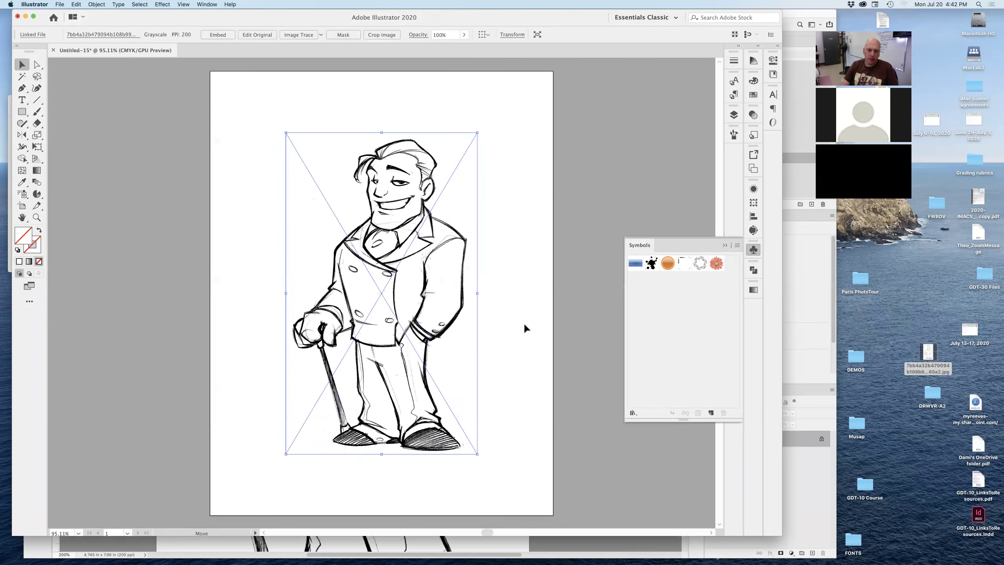
{"action": "left_click", "coordinate": [523, 322]}
{"action": "left_click", "coordinate": [439, 319]}
{"action": "left_click", "coordinate": [724, 245]}
{"action": "left_click", "coordinate": [510, 277]}
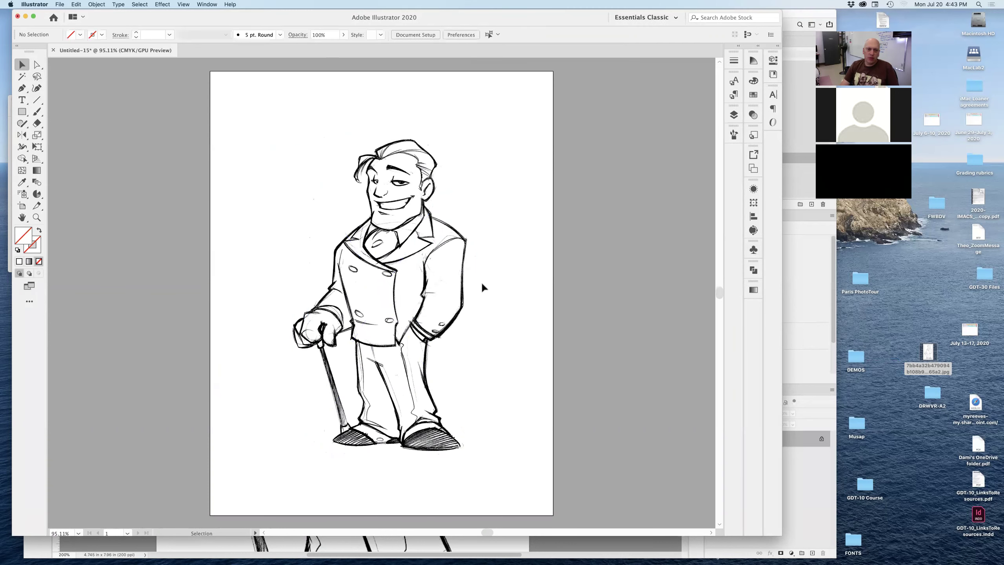
{"action": "left_click", "coordinate": [446, 294]}
{"action": "left_click", "coordinate": [552, 320]}
- Check the artwork in Outline view, return to Preview, and select the placed sketch
{"action": "left_click", "coordinate": [184, 4]}
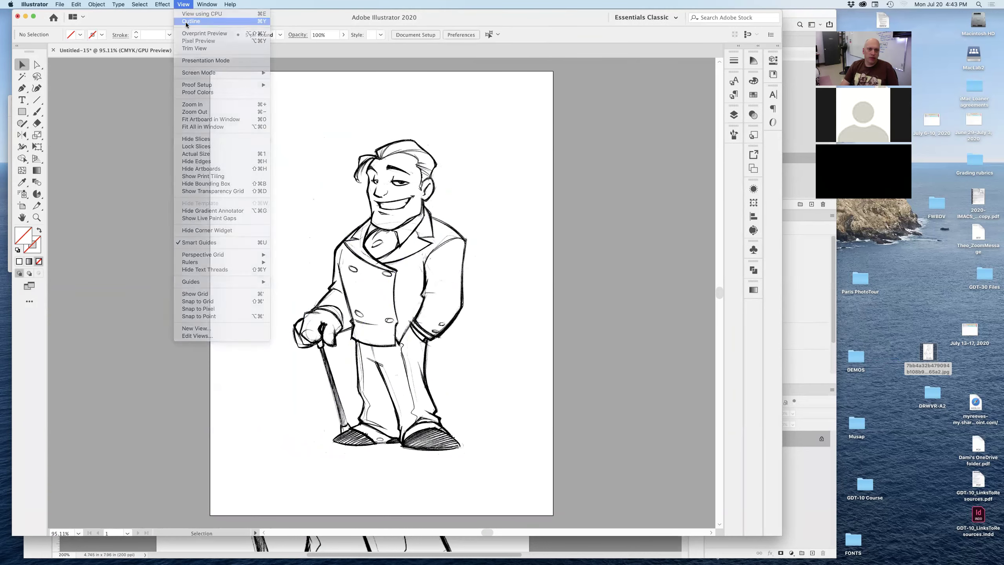
{"action": "left_click", "coordinate": [186, 23]}
{"action": "left_click", "coordinate": [184, 4]}
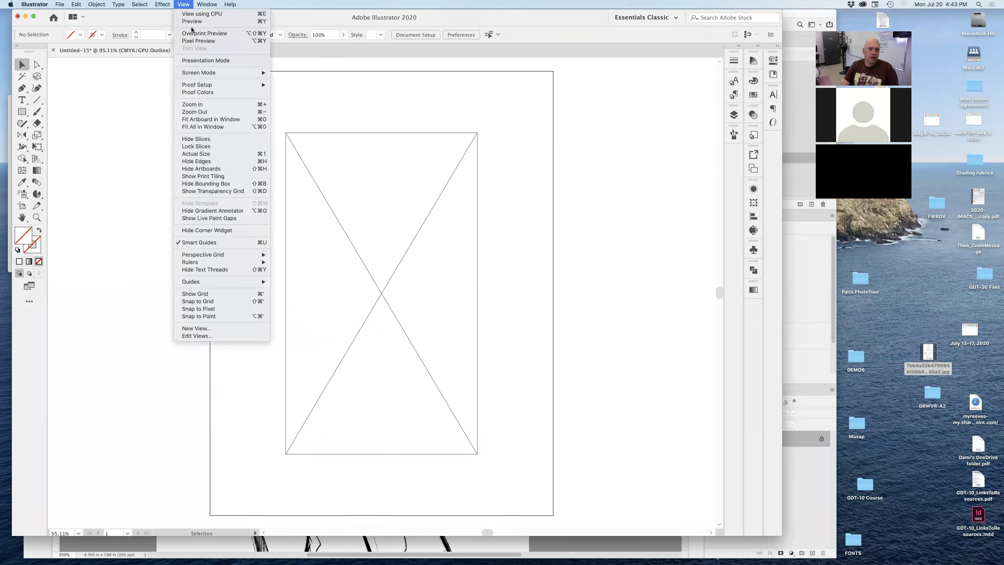
{"action": "left_click", "coordinate": [191, 22]}
{"action": "left_click", "coordinate": [443, 251]}
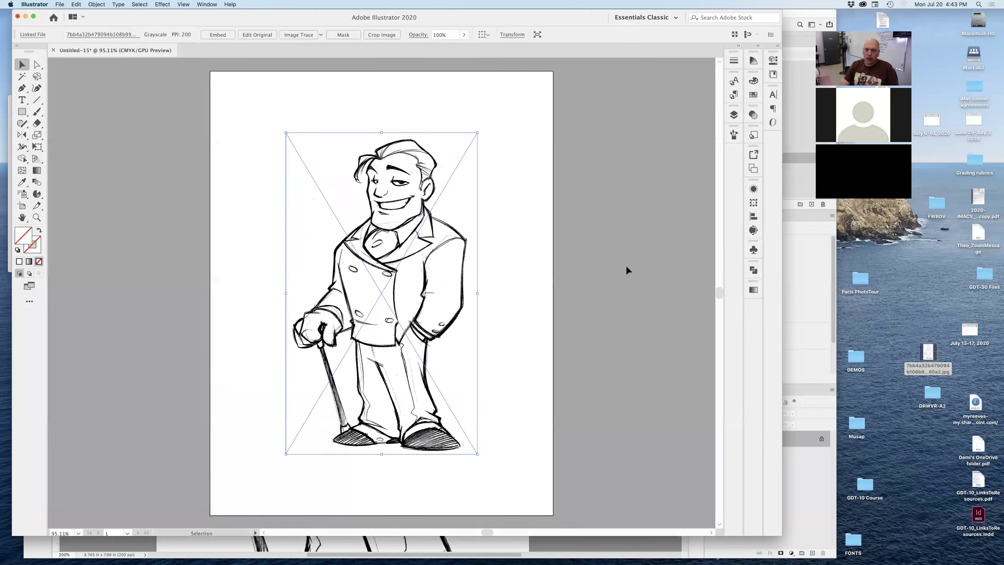
- Open Window > Image Trace as a floating panel out of the dock
{"action": "left_click", "coordinate": [202, 4]}
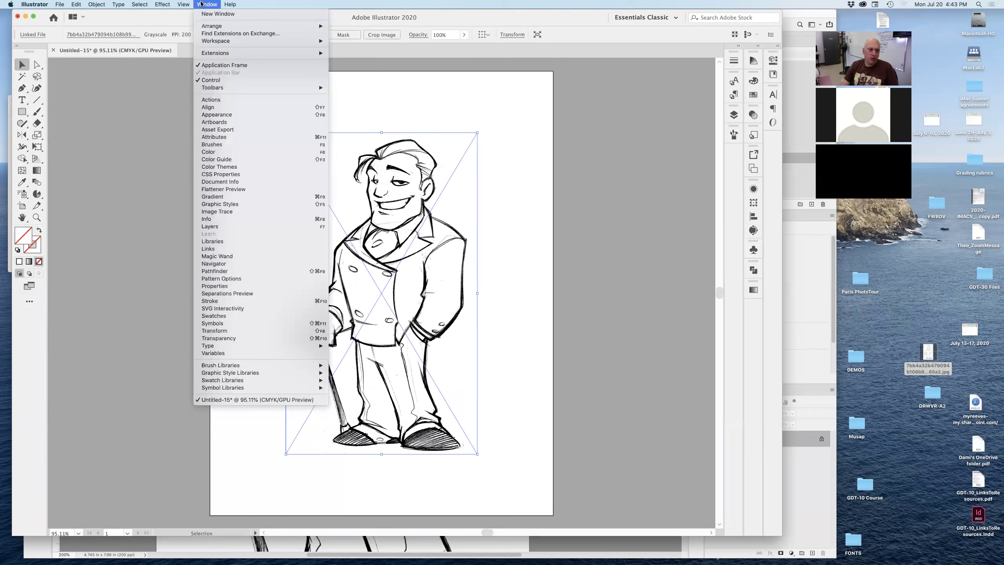
{"action": "left_click", "coordinate": [237, 212]}
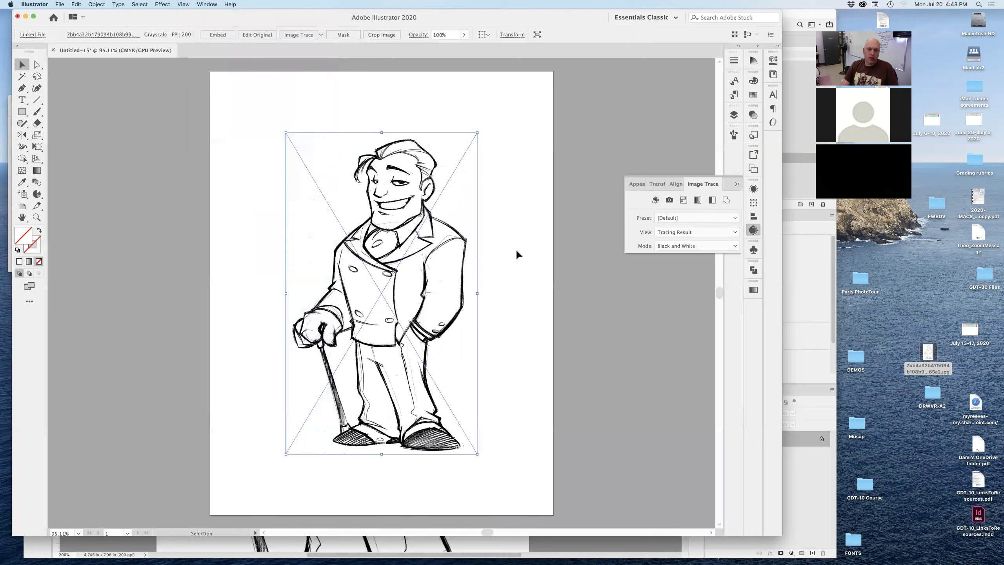
{"action": "left_click_drag", "start_coordinate": [703, 186], "coordinate": [516, 138]}
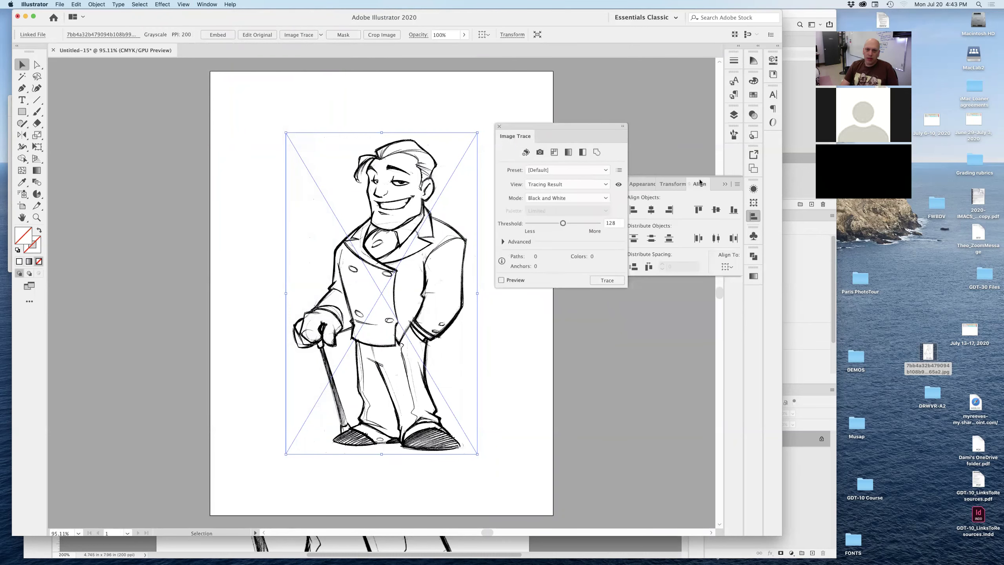
{"action": "left_click", "coordinate": [725, 185]}
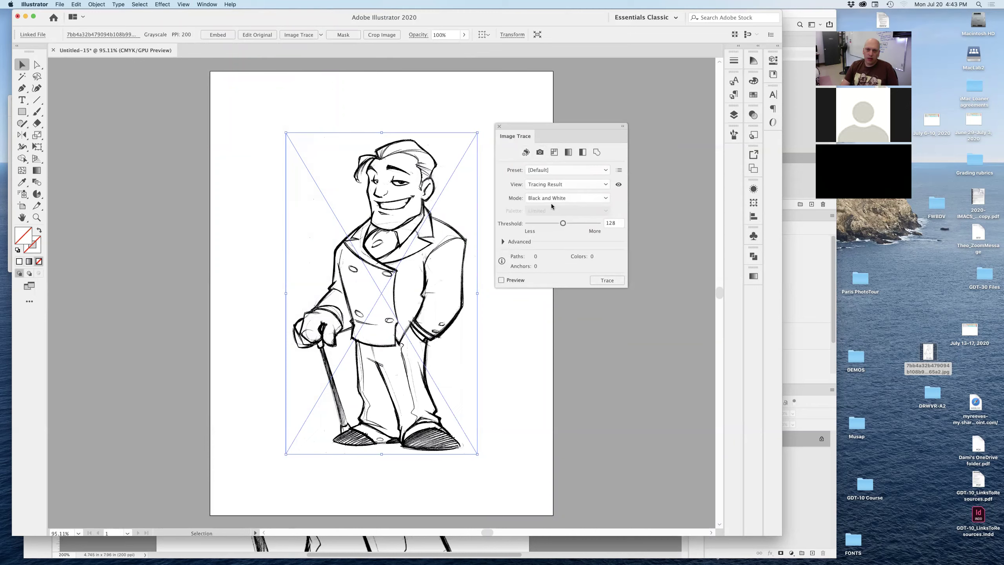
- Try trace Mode Grayscale on the legs and cane, then switch back to Black and White
{"action": "left_click", "coordinate": [577, 197]}
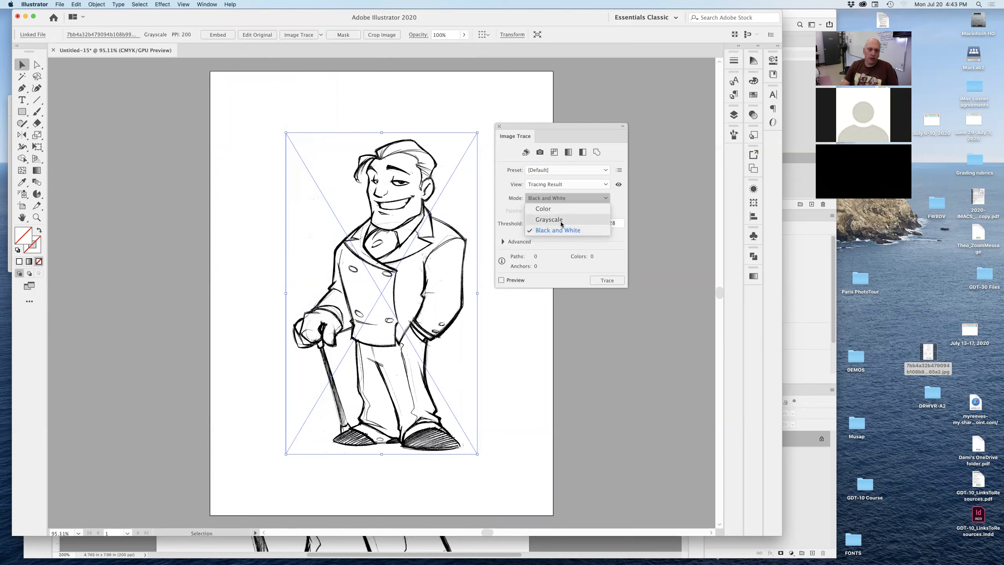
{"action": "left_click", "coordinate": [568, 220]}
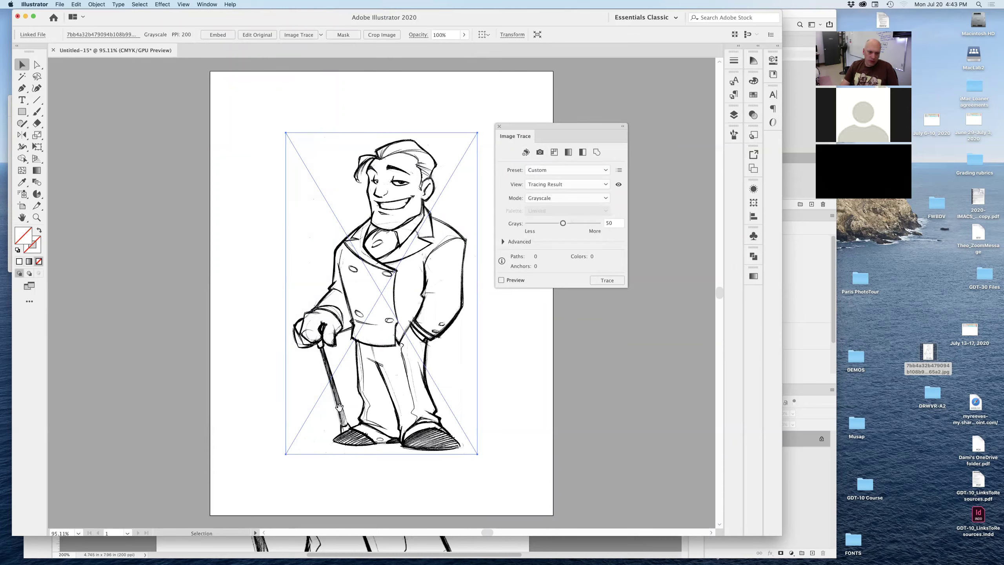
{"action": "key", "text": "super+space"}
{"action": "left_click_drag", "start_coordinate": [334, 407], "coordinate": [397, 413]}
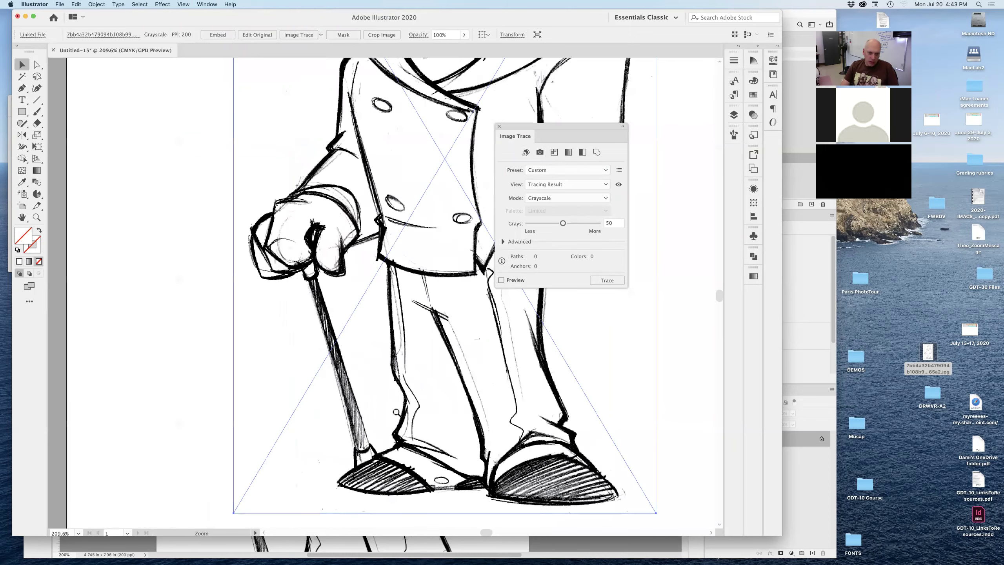
{"action": "left_click", "coordinate": [577, 202]}
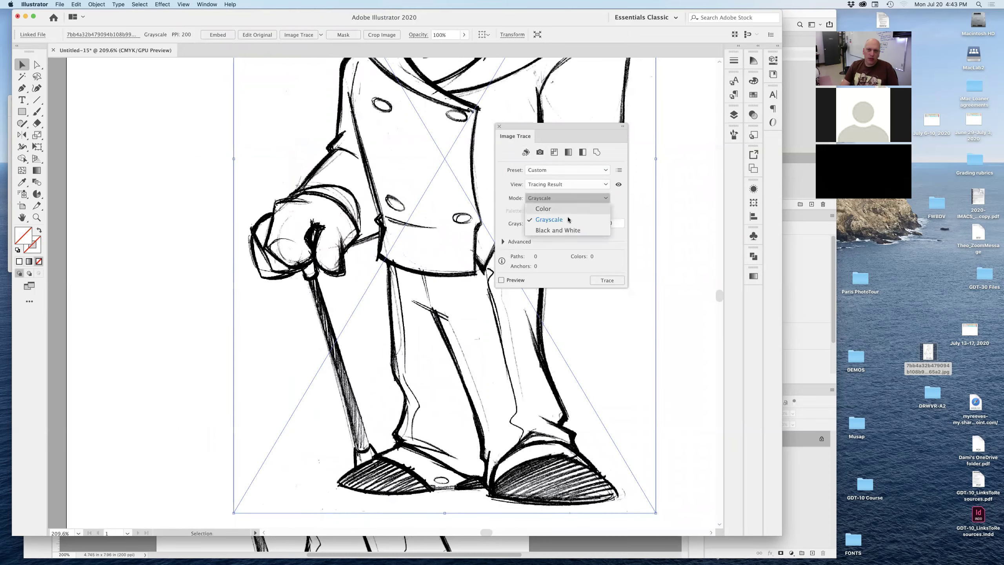
{"action": "left_click", "coordinate": [559, 229]}
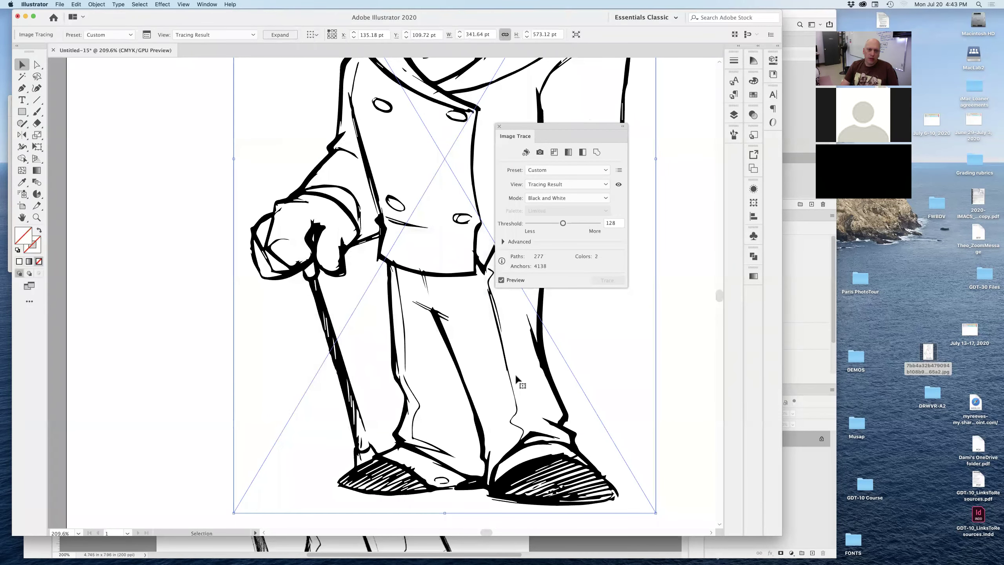
- Compare the trace with the original sketch on the legs and shoes using undo and redo
{"action": "left_click_drag", "start_coordinate": [419, 277], "coordinate": [280, 260]}
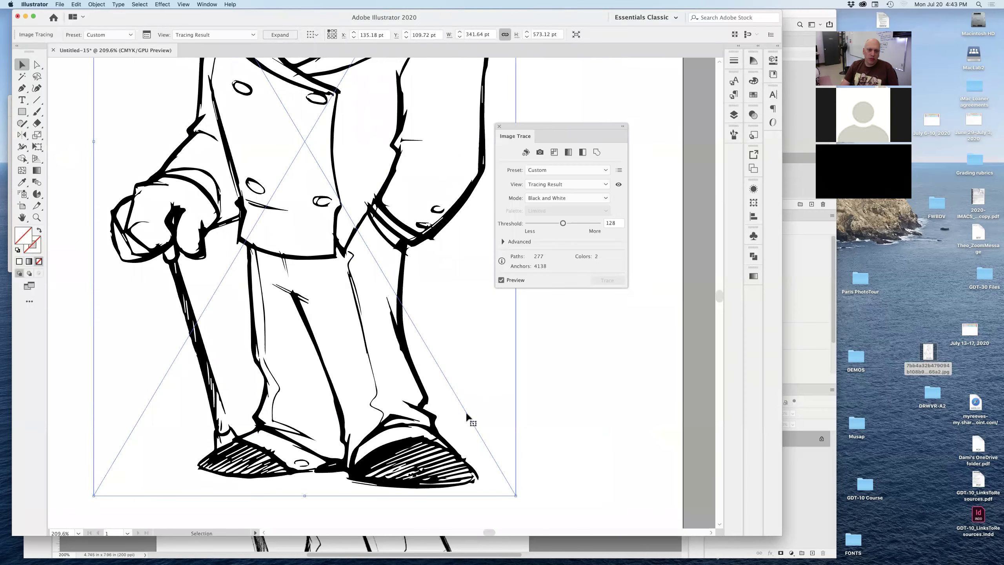
{"action": "key", "text": "super+z"}
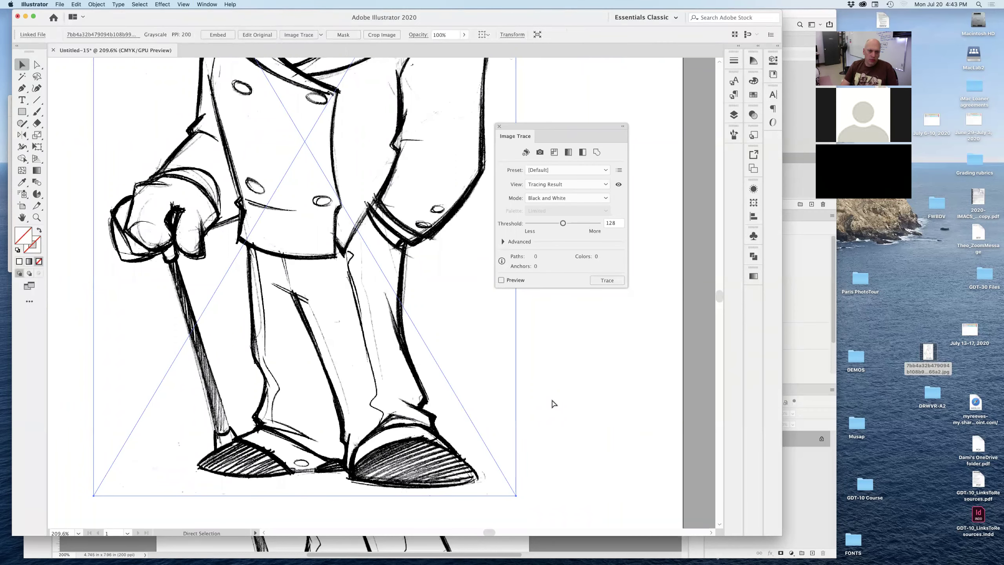
{"action": "key", "text": "super+z"}
{"action": "key", "text": "super+shift+z"}
{"action": "key", "text": "super+shift+z"}
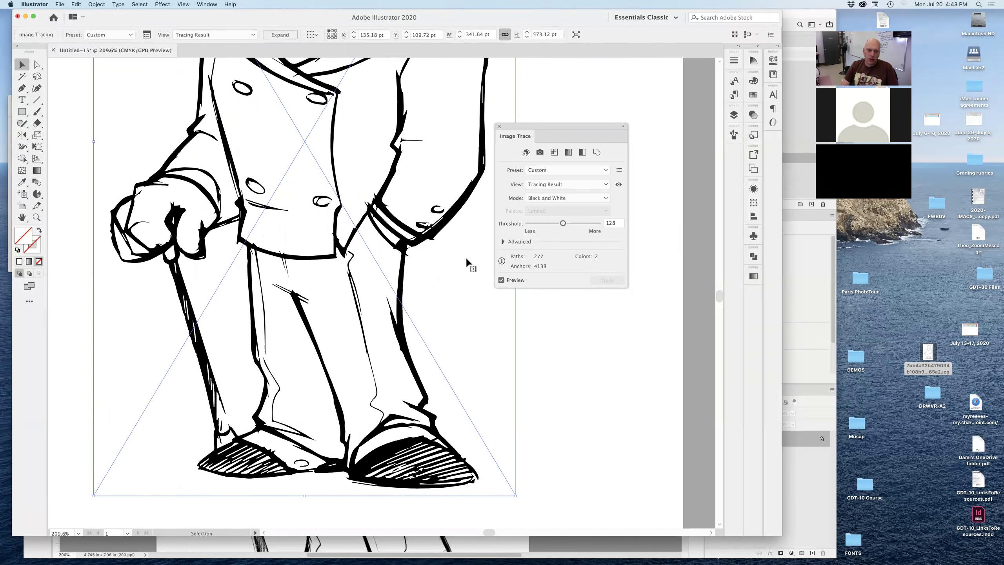
- Set the trace Threshold to 72, then raise it to 192
{"action": "key", "text": "super+minus"}
{"action": "left_click_drag", "start_coordinate": [373, 291], "coordinate": [368, 293]}
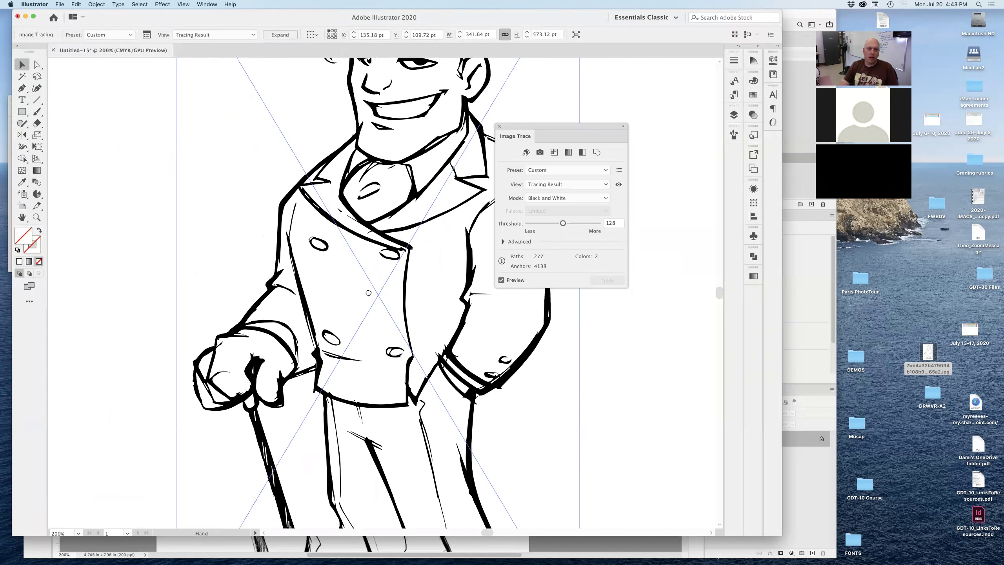
{"action": "key", "text": "super+minus"}
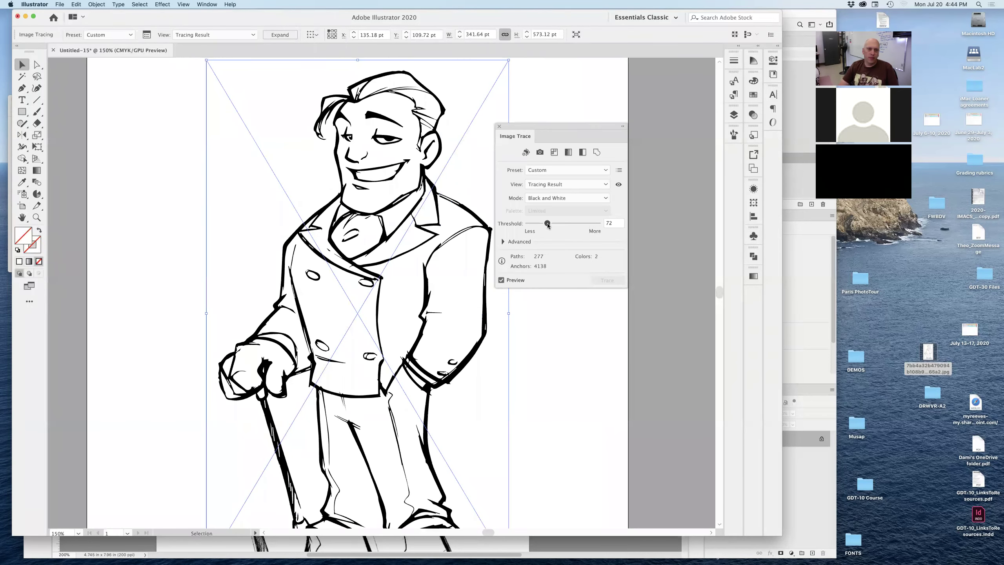
{"action": "left_click", "coordinate": [548, 223]}
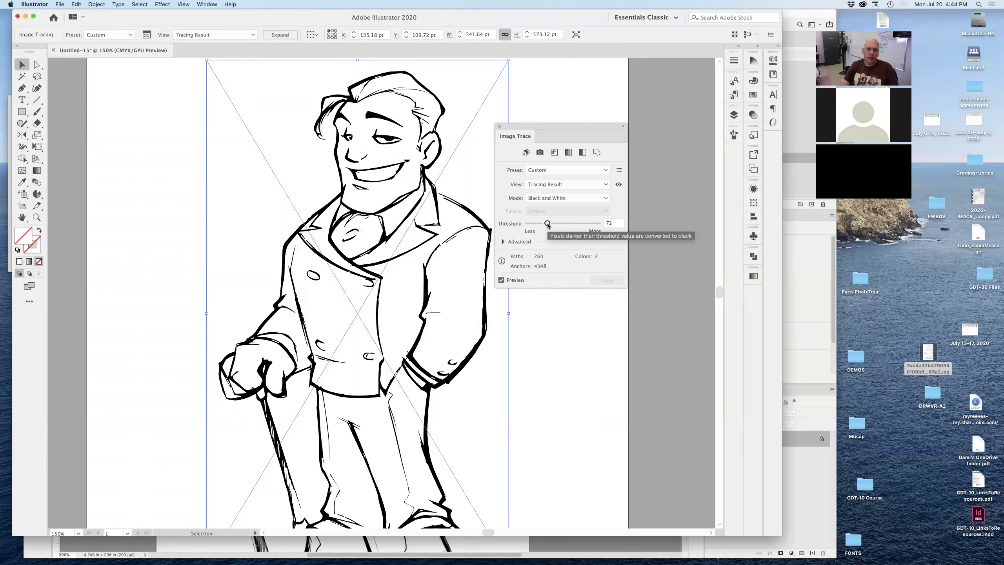
{"action": "left_click_drag", "start_coordinate": [548, 224], "coordinate": [579, 223]}
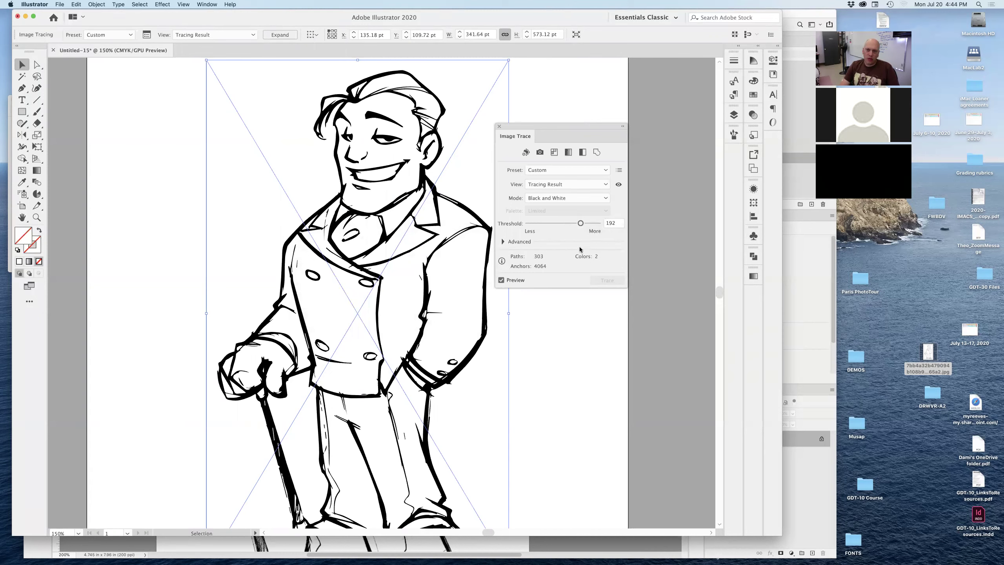
- Expand the Advanced Image Trace options and turn on Ignore White
{"action": "left_click", "coordinate": [502, 241]}
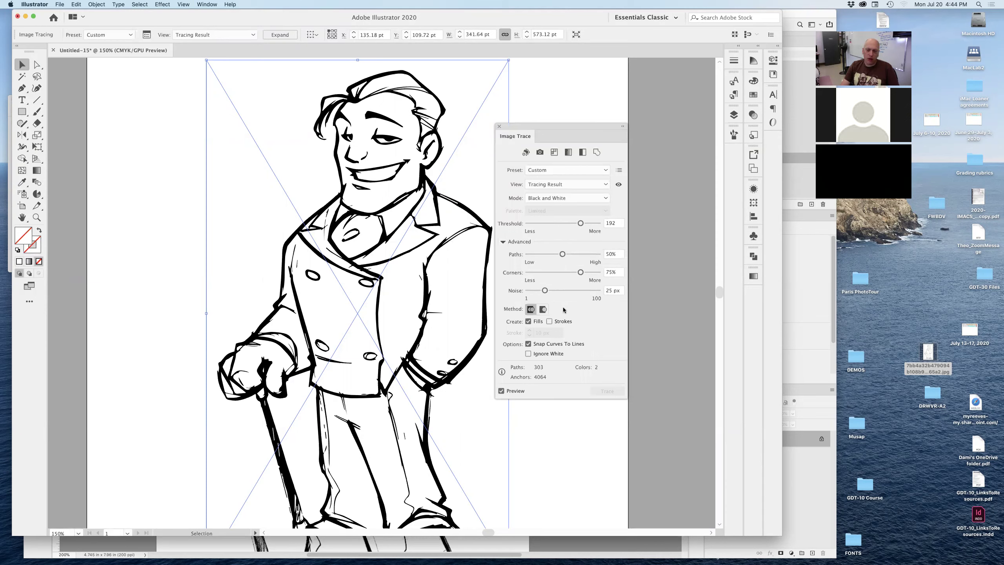
{"action": "left_click", "coordinate": [528, 353]}
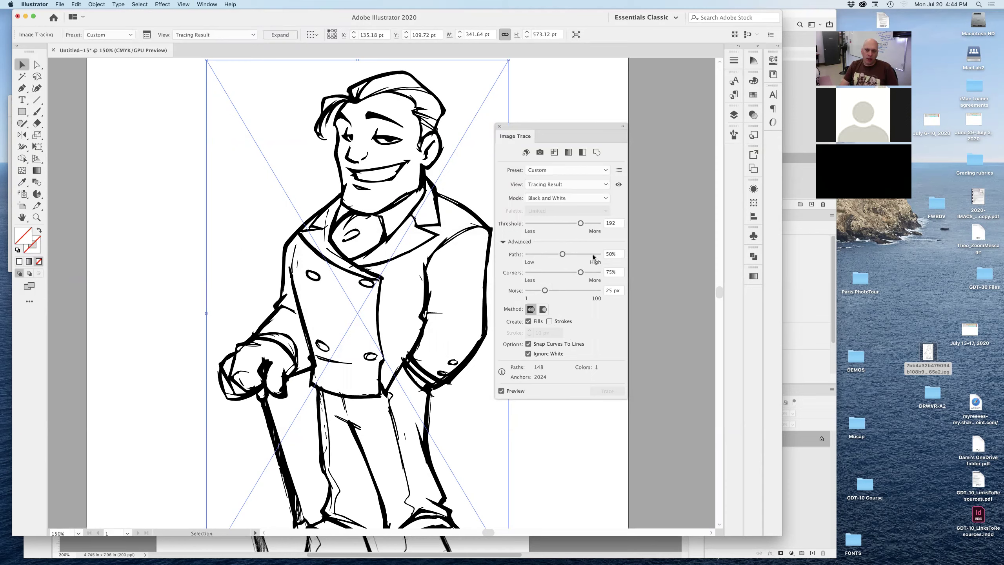
- Try Noise values from 3 to 69 px, settle on 51 px, and lower Corners to 35%
{"action": "left_click", "coordinate": [529, 290]}
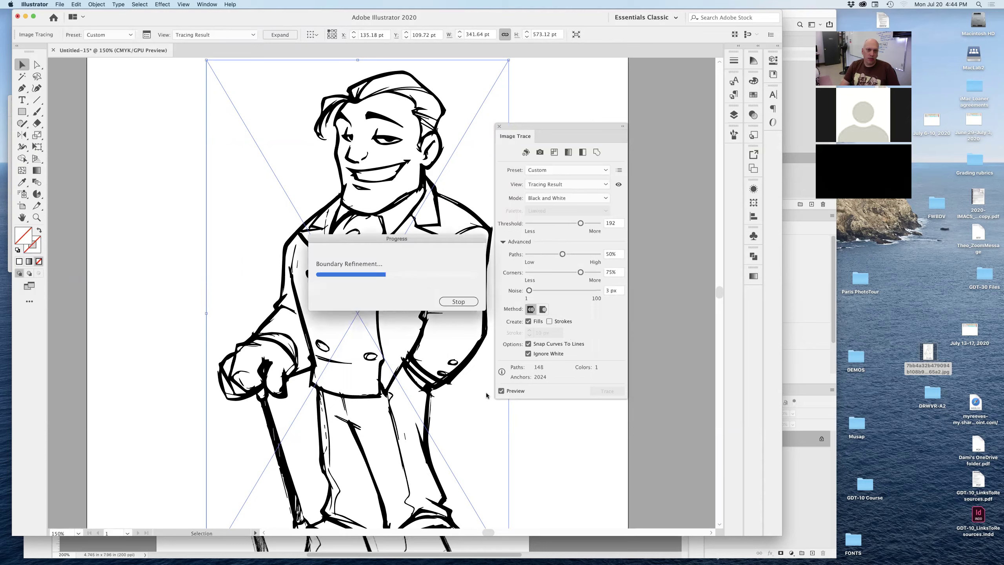
{"action": "key", "text": "super+space"}
{"action": "mouse_move", "coordinate": [385, 191]}
{"action": "left_mouse_down"}
{"action": "mouse_move", "coordinate": [418, 216]}
{"action": "mouse_move", "coordinate": [470, 223]}
{"action": "left_mouse_up"}
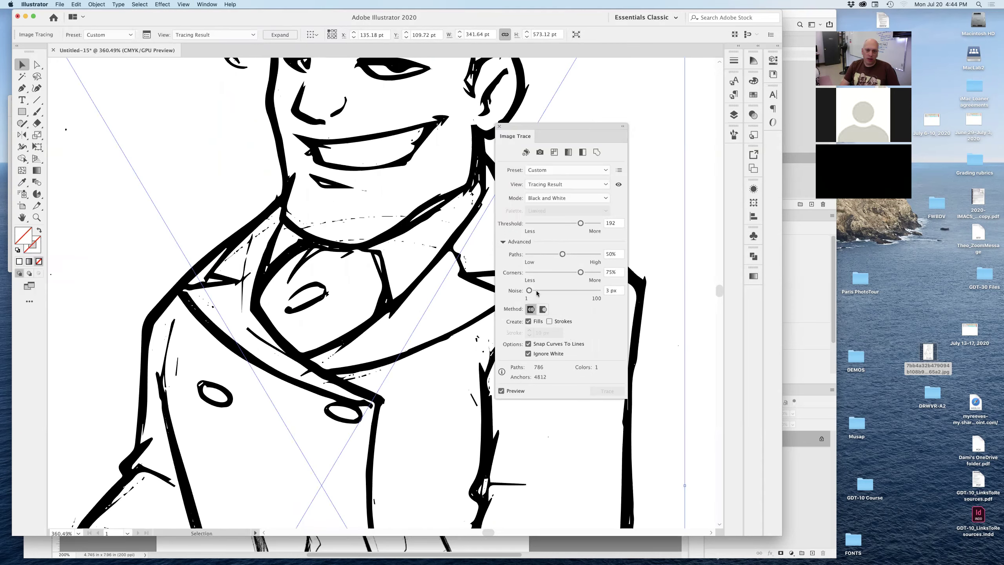
{"action": "left_click_drag", "start_coordinate": [534, 292], "coordinate": [543, 297]}
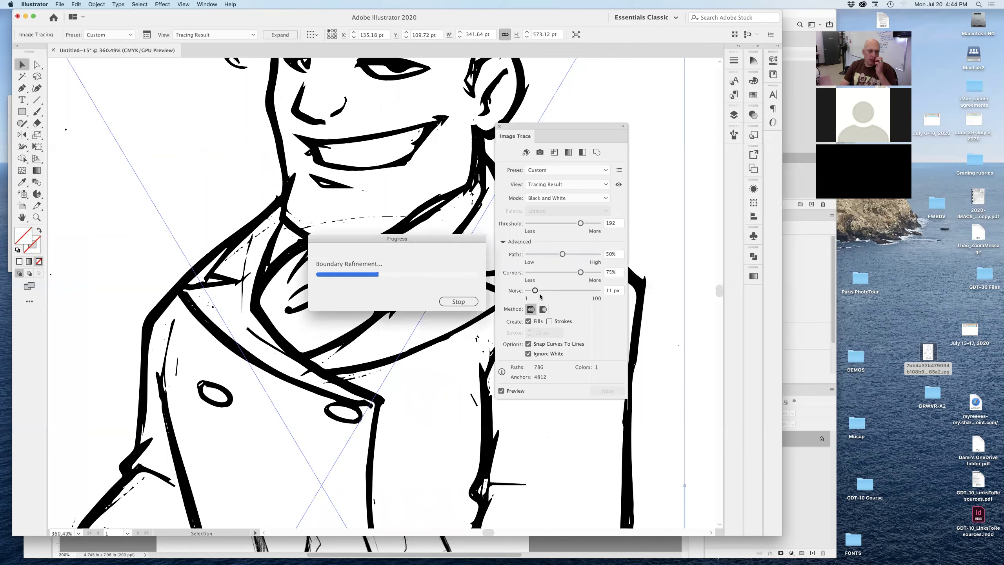
{"action": "left_click", "coordinate": [540, 291]}
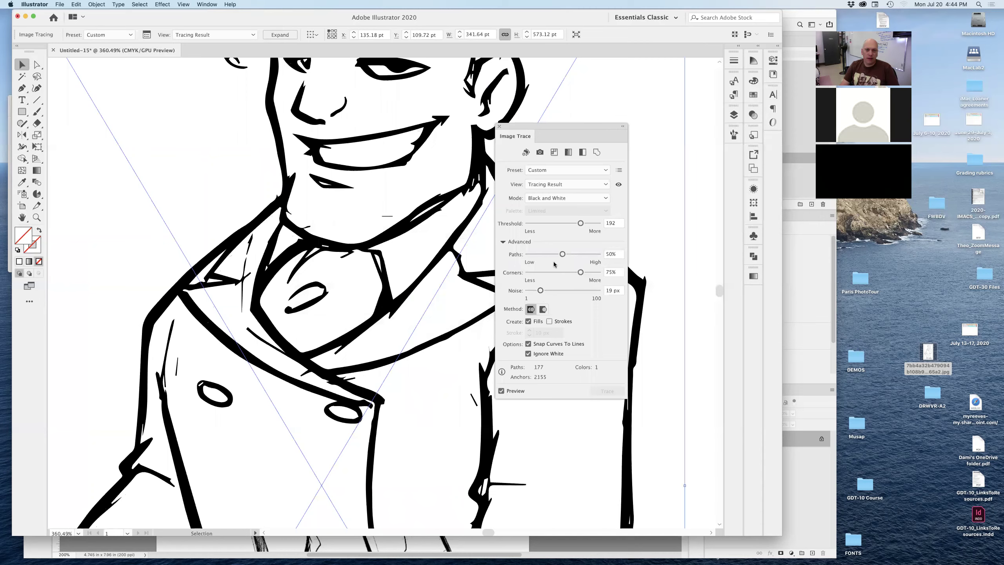
{"action": "left_click_drag", "start_coordinate": [540, 292], "coordinate": [547, 291]}
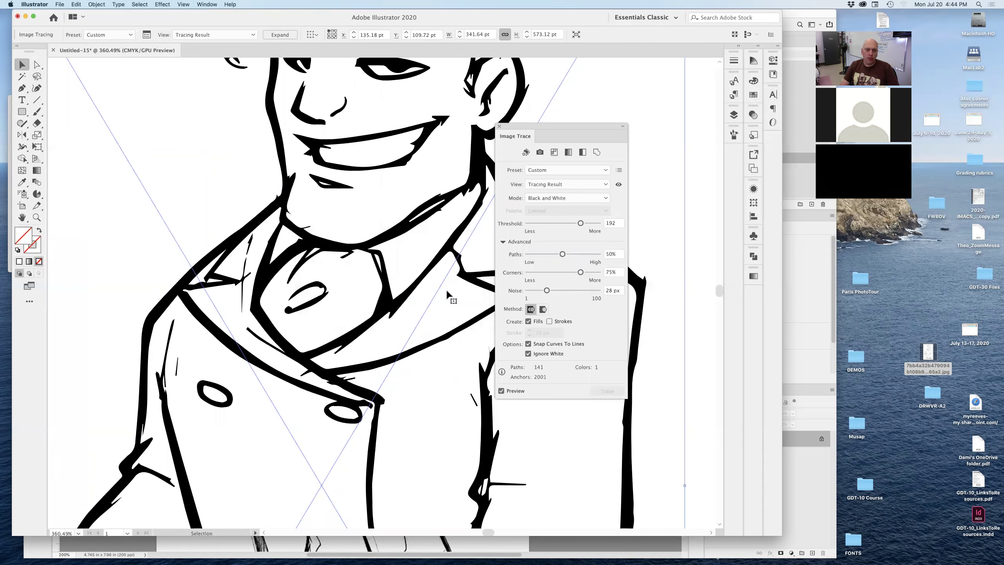
{"action": "left_click_drag", "start_coordinate": [547, 291], "coordinate": [556, 291]}
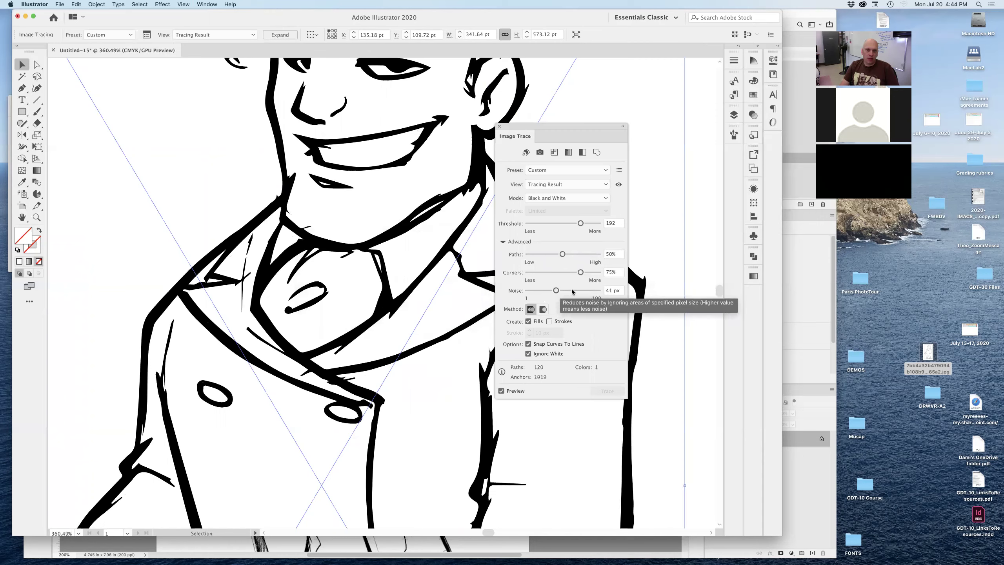
{"action": "left_click_drag", "start_coordinate": [572, 291], "coordinate": [575, 292]}
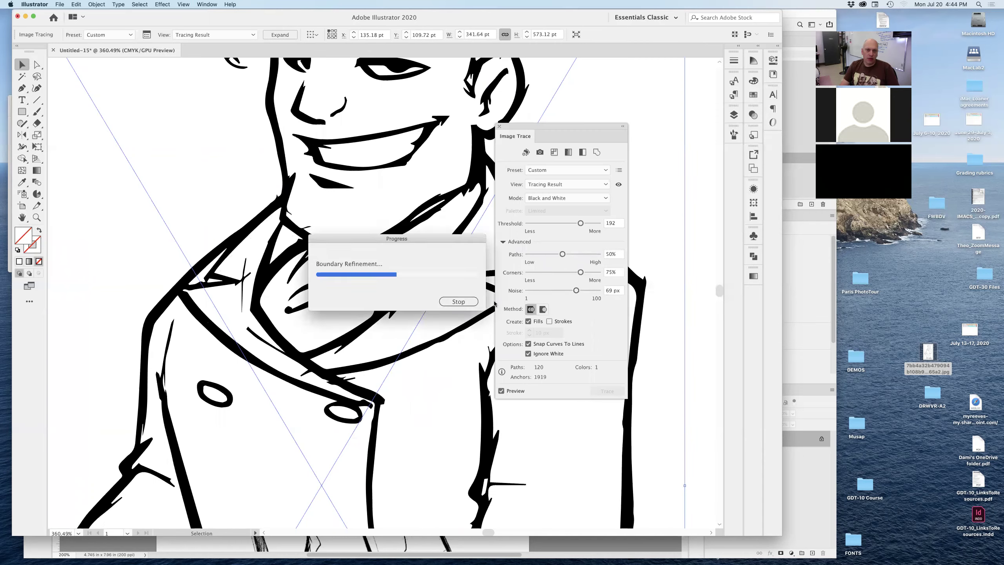
{"action": "left_click", "coordinate": [563, 291]}
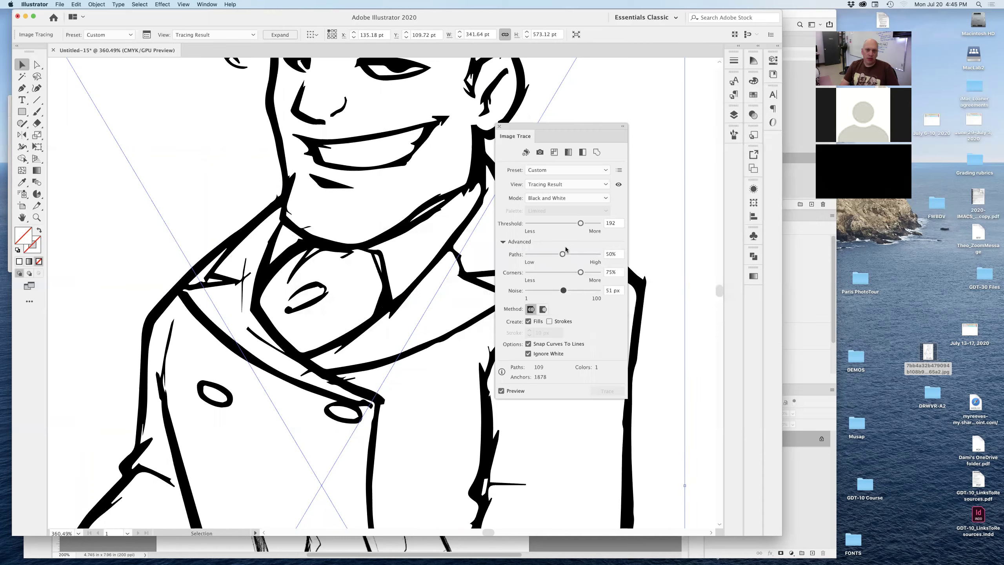
{"action": "left_click", "coordinate": [553, 273]}
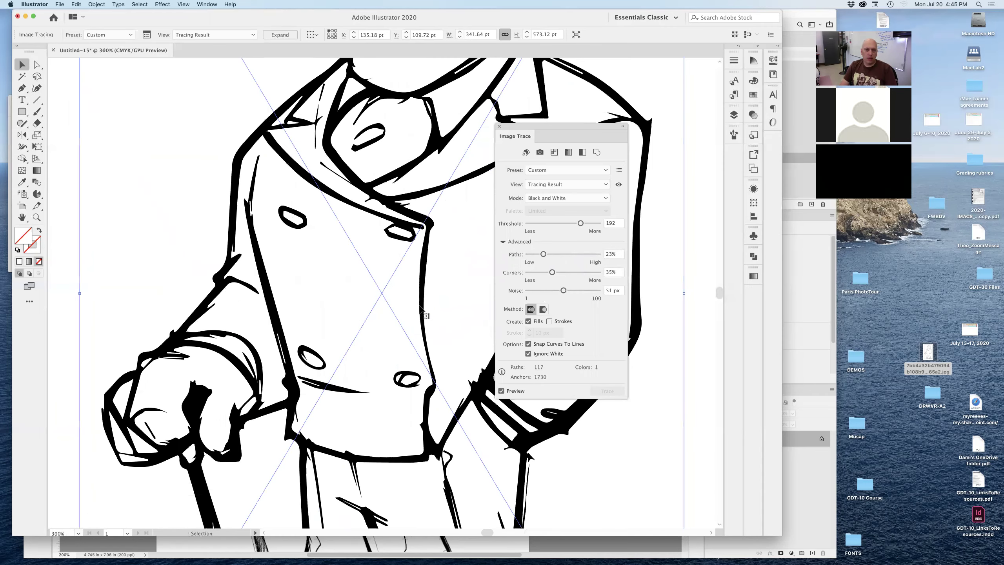
- Try Paths at 9% and 2%, then set Paths to 50%
{"action": "key", "text": "super+minus"}
{"action": "key", "text": "super+minus"}
{"action": "scroll", "coordinate": [425, 315], "scroll_direction": "up", "scroll_amount": 5}
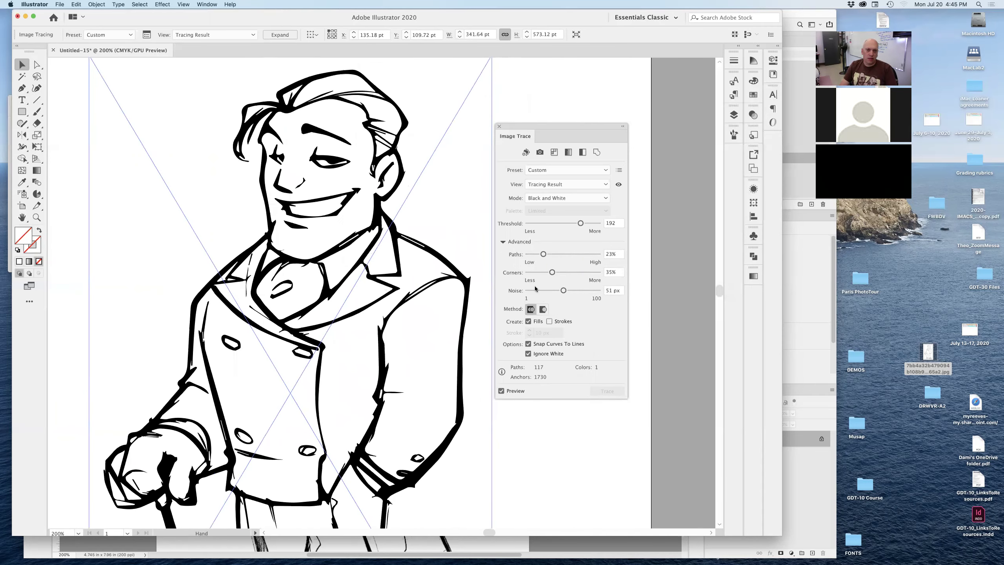
{"action": "left_click_drag", "start_coordinate": [537, 254], "coordinate": [533, 254]}
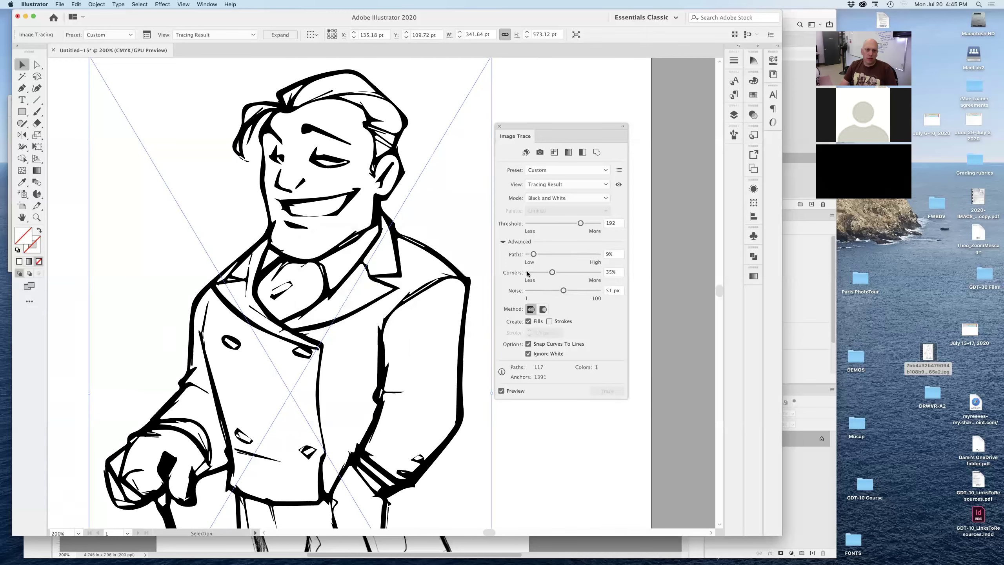
{"action": "left_click_drag", "start_coordinate": [533, 254], "coordinate": [528, 253]}
{"action": "left_click", "coordinate": [593, 254]}
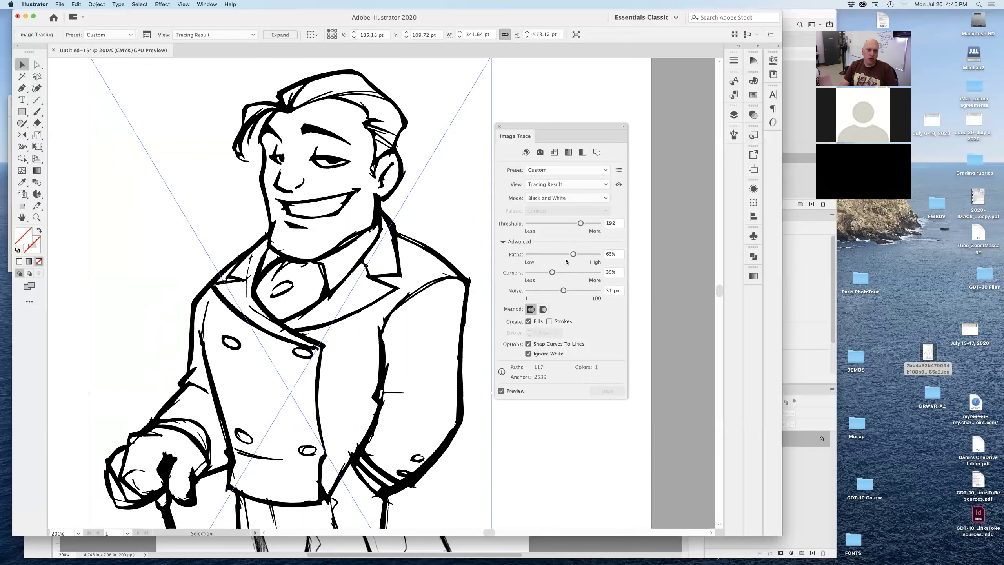
{"action": "left_click", "coordinate": [563, 255]}
- Set Corners to 81% and lower Threshold to 164
{"action": "left_click", "coordinate": [543, 273]}
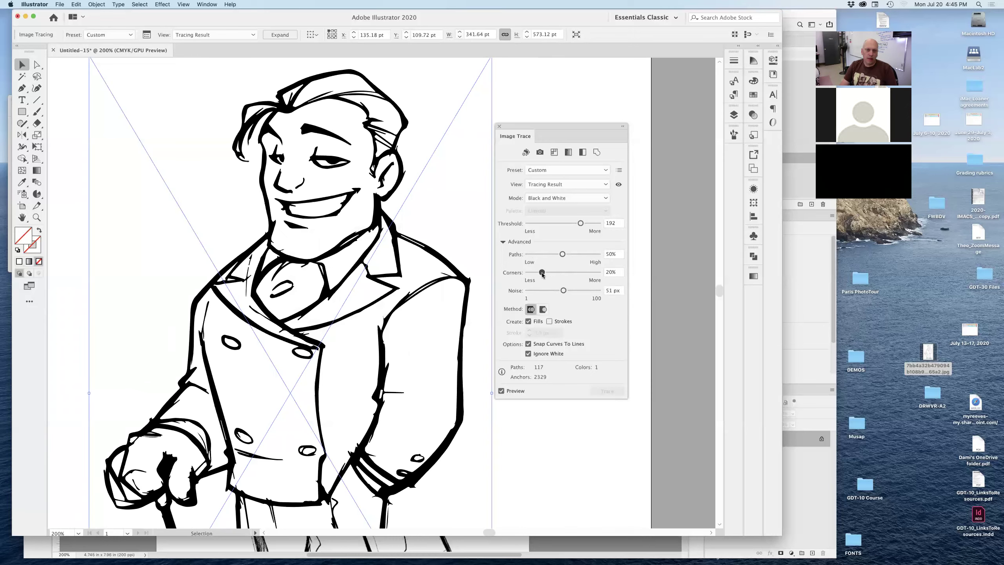
{"action": "left_click", "coordinate": [584, 273]}
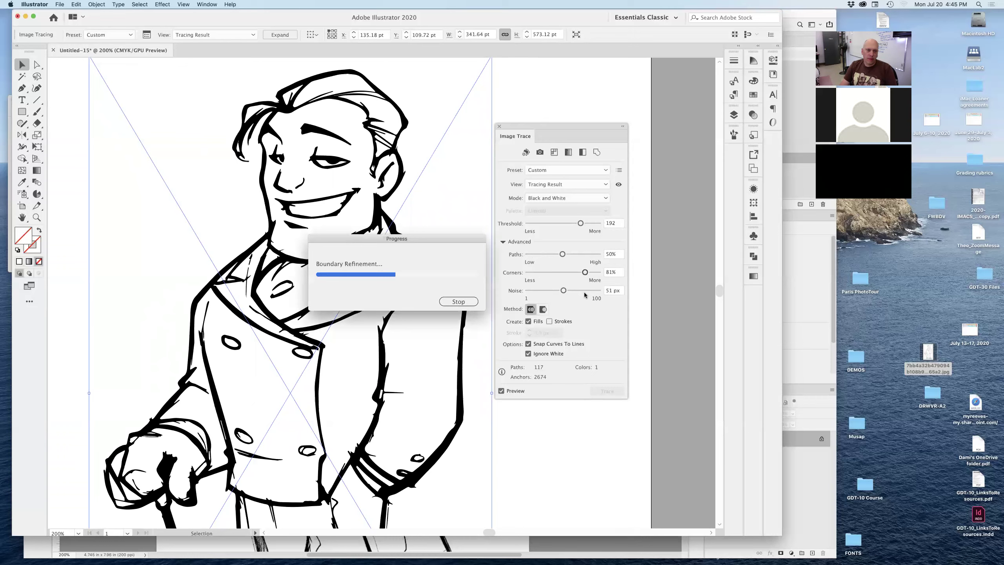
{"action": "left_click", "coordinate": [574, 223]}
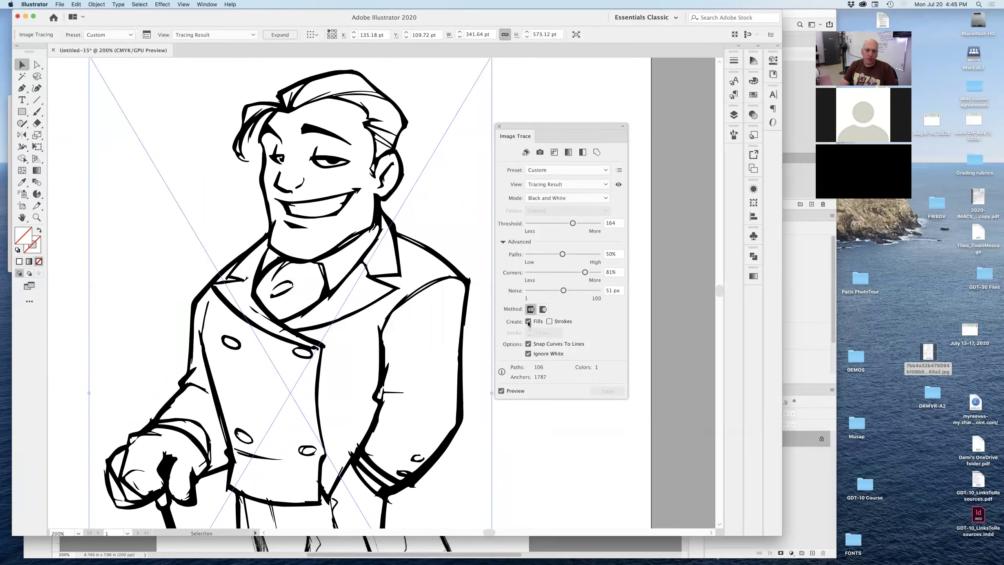
- Keep the trace as Fills only without Strokes, and uncheck Snap Curves To Lines
{"action": "left_click", "coordinate": [549, 321]}
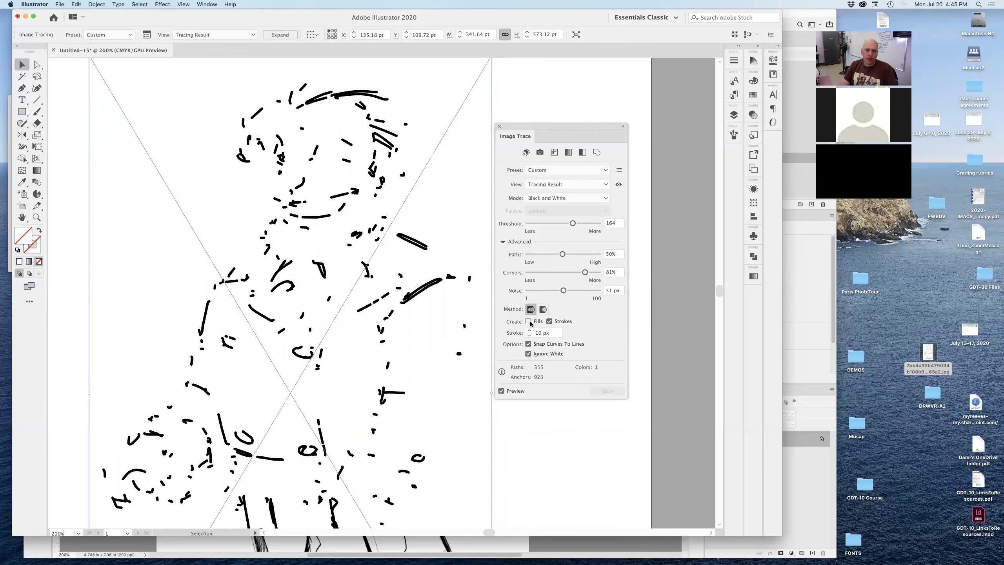
{"action": "left_click", "coordinate": [550, 322]}
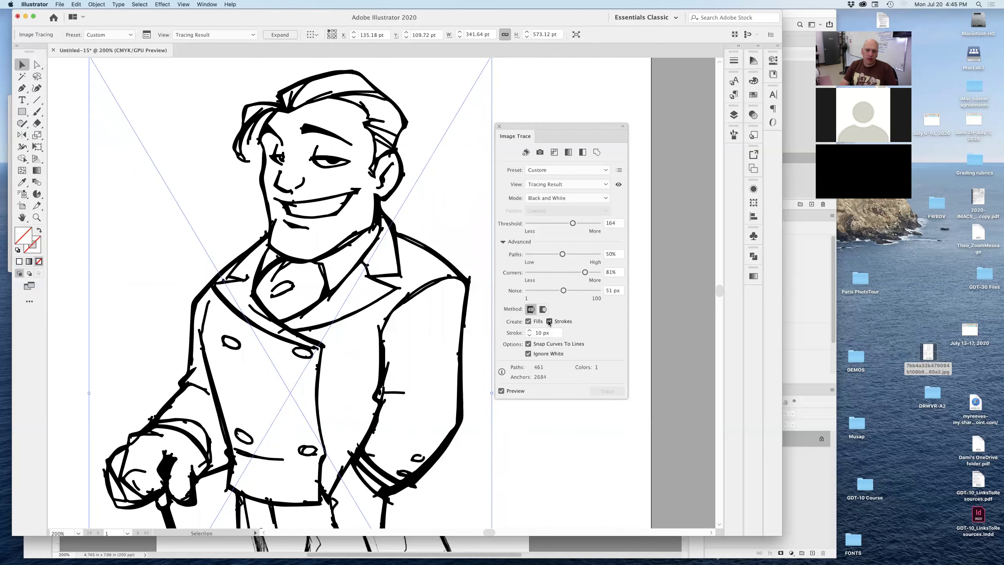
{"action": "left_click", "coordinate": [550, 322]}
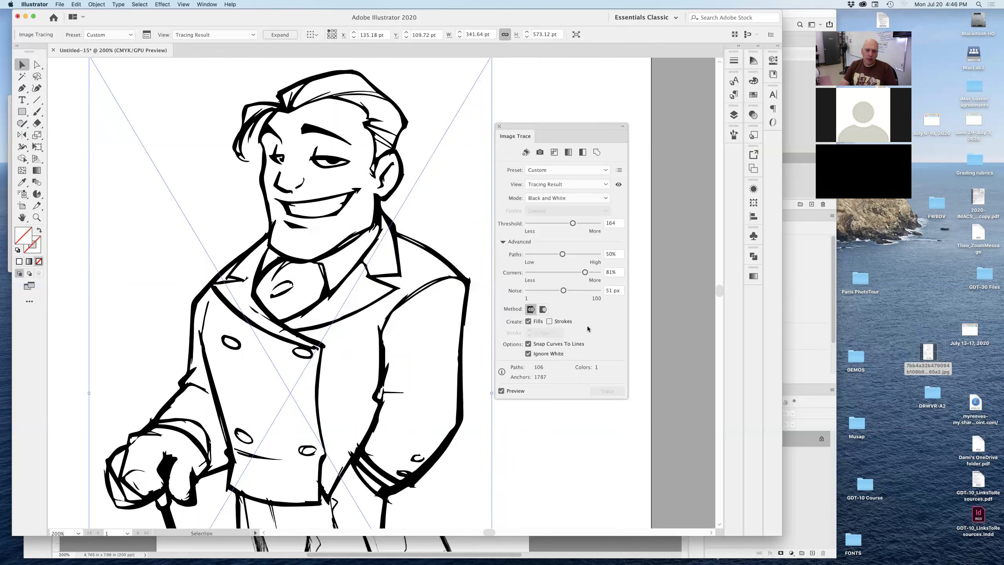
{"action": "left_click", "coordinate": [528, 344]}
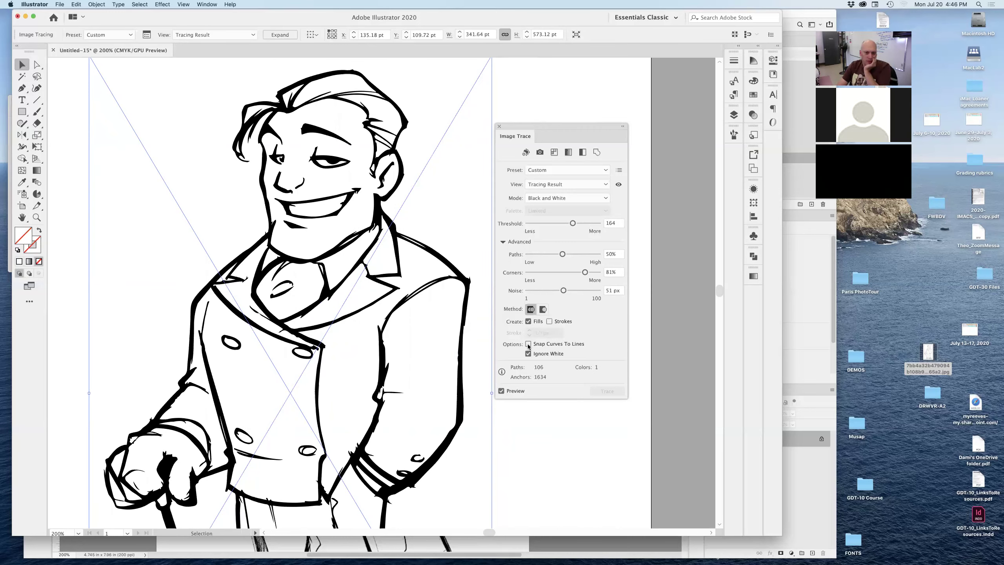
- Turn Snap Curves To Lines back on and raise the trace Noise to 98 px
{"action": "left_click", "coordinate": [529, 344]}
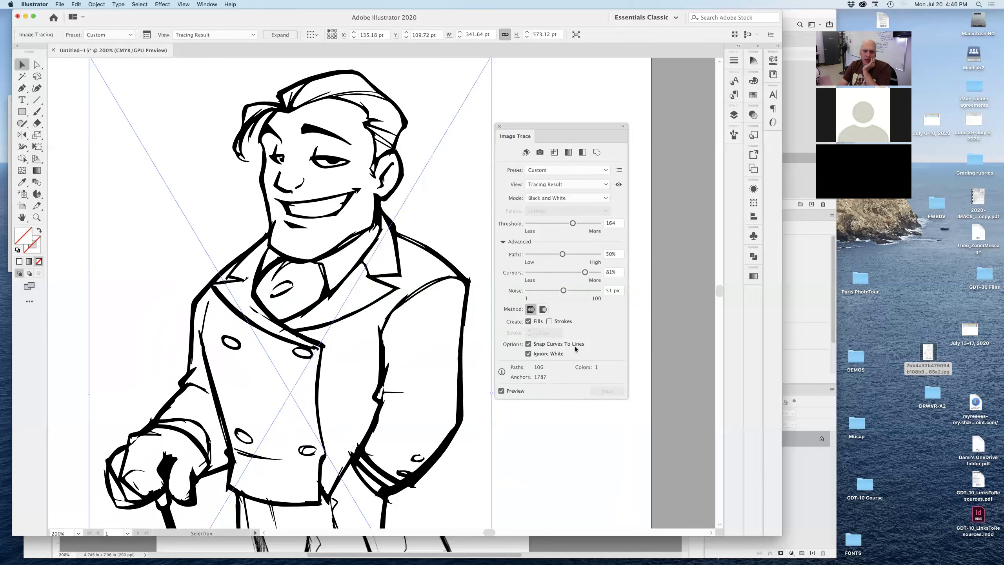
{"action": "left_click", "coordinate": [596, 290]}
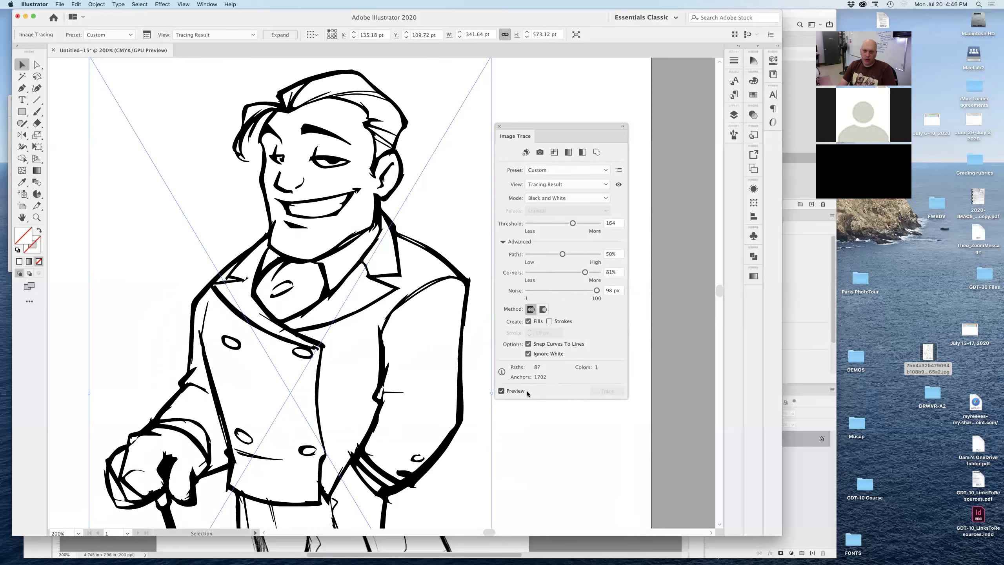
{"action": "left_click", "coordinate": [501, 391]}
{"action": "left_click", "coordinate": [607, 392]}
- Expand the trace into vector paths and select all of them with Direct Selection
{"action": "left_click", "coordinate": [280, 35]}
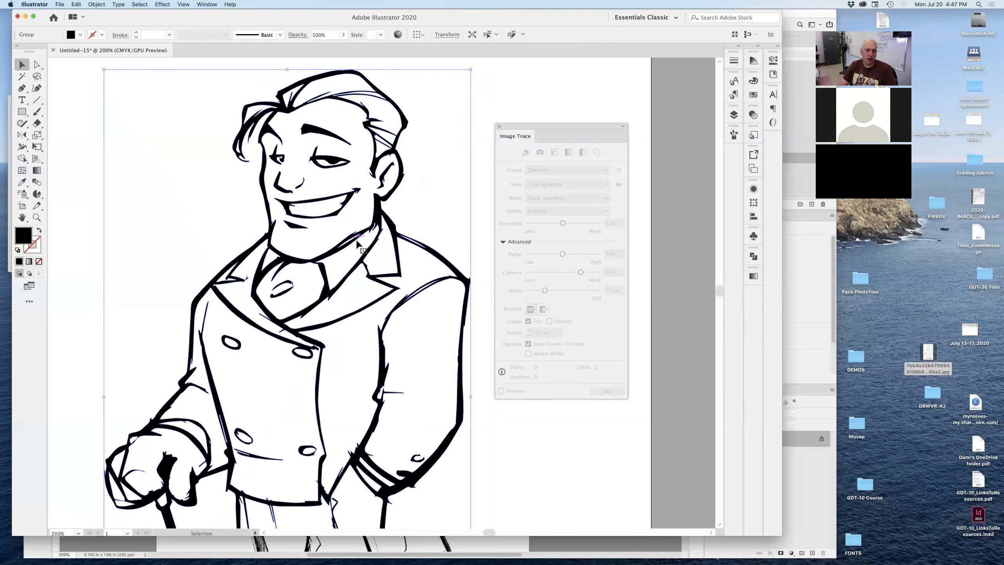
{"action": "left_click", "coordinate": [512, 455]}
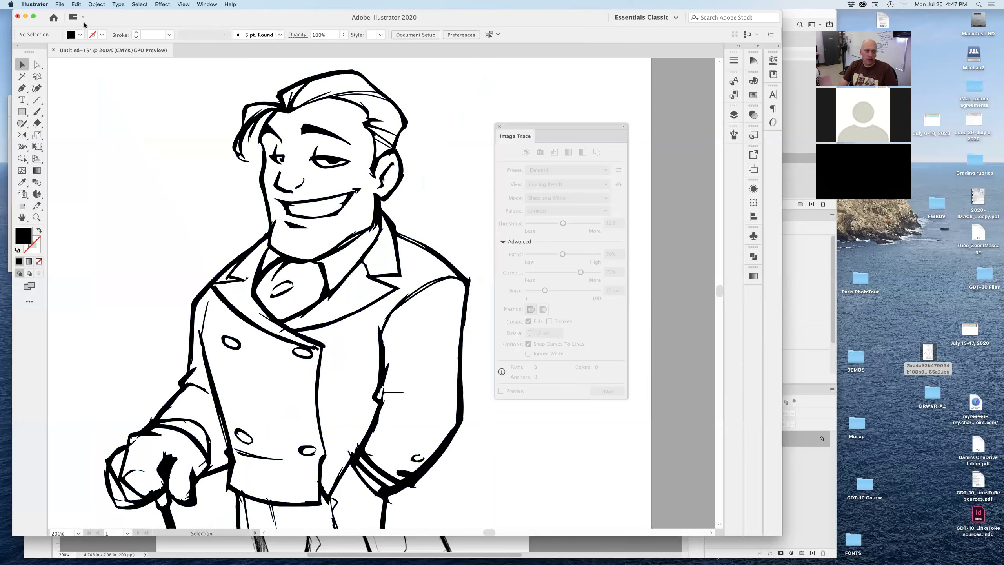
{"action": "key", "text": "a"}
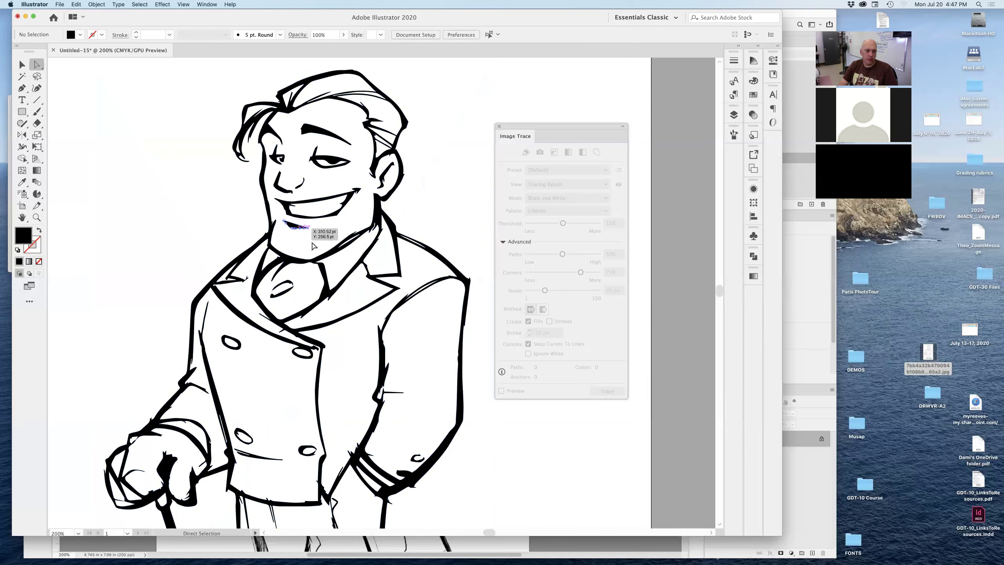
{"action": "left_click", "coordinate": [296, 227]}
{"action": "key", "text": "super+a"}
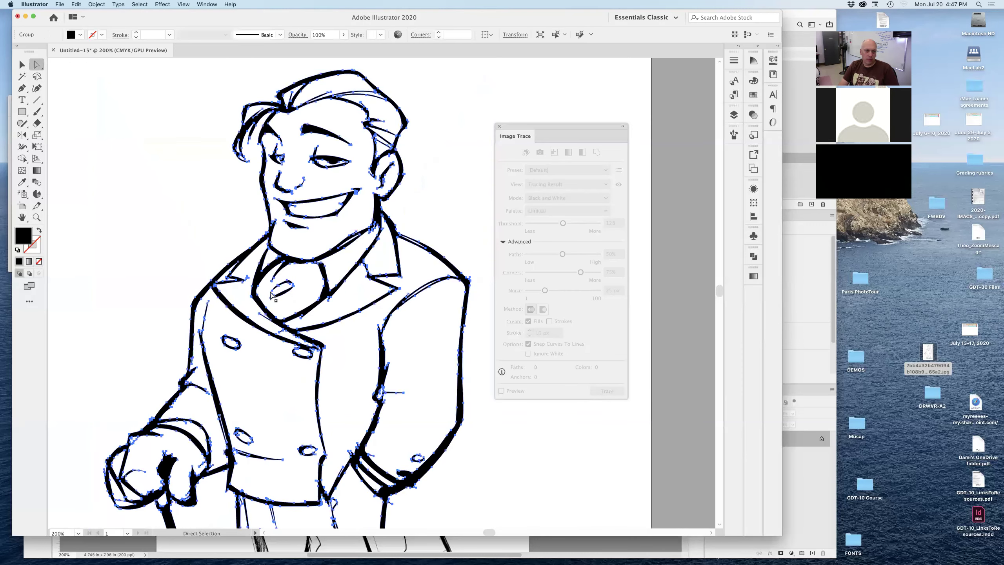
{"action": "left_click", "coordinate": [363, 339], "text": "alt+super"}
{"action": "left_click", "coordinate": [360, 338], "text": "alt+super"}
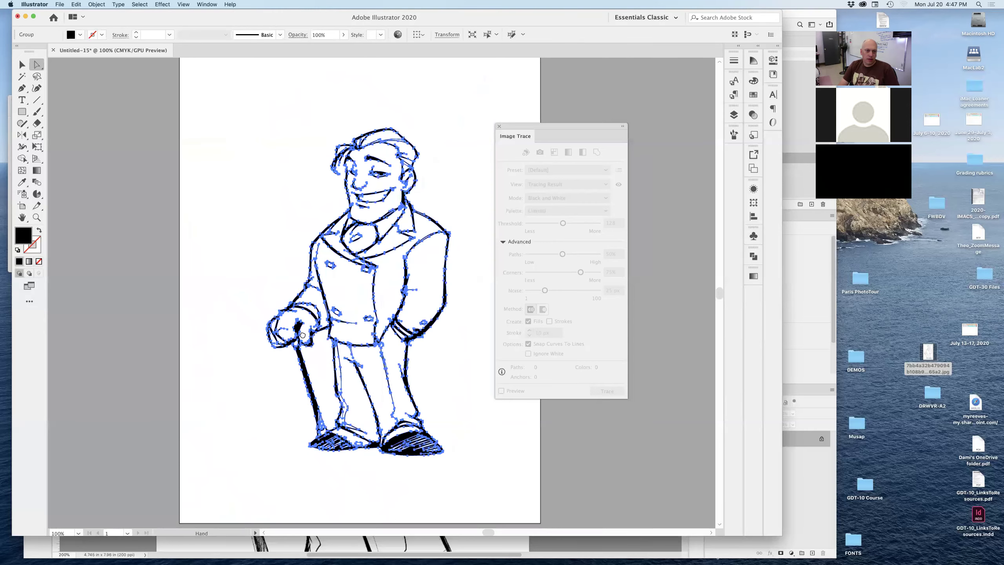
{"action": "left_click_drag", "start_coordinate": [386, 336], "coordinate": [303, 335]}
{"action": "left_click", "coordinate": [406, 292]}
{"action": "left_click", "coordinate": [22, 65]}
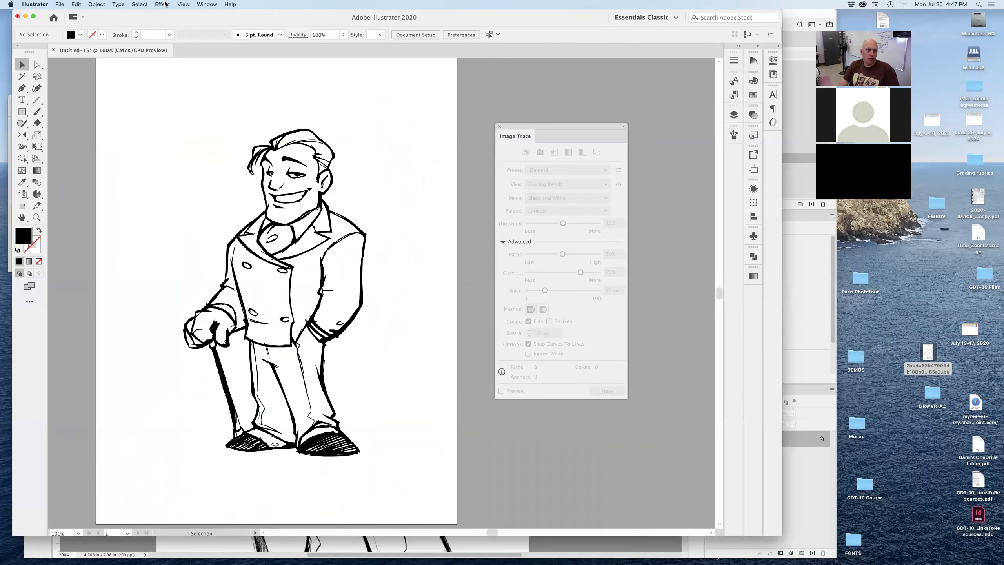
- Inspect the expanded paths in Outline view, then return to Preview
{"action": "left_click", "coordinate": [183, 4]}
{"action": "left_click", "coordinate": [193, 22]}
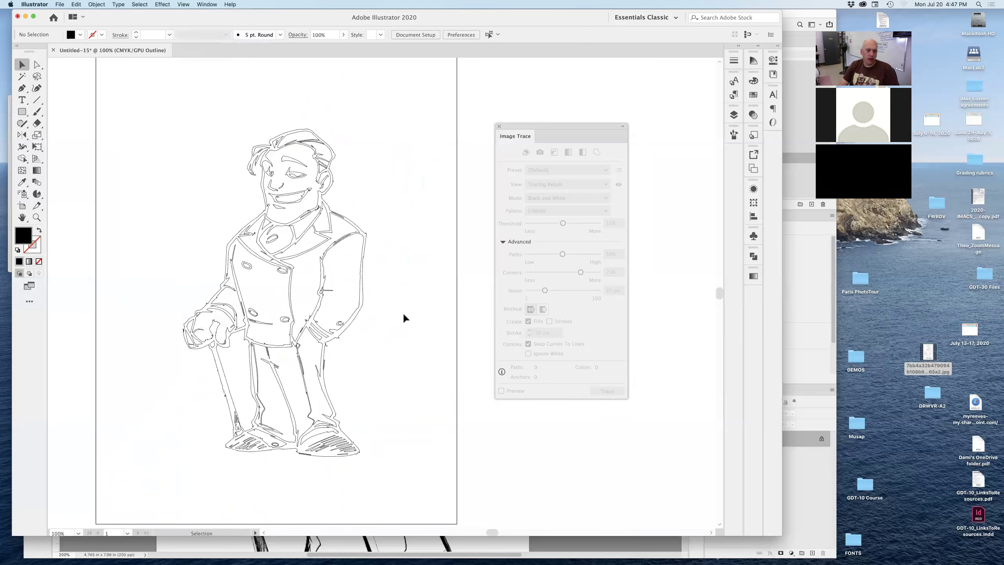
{"action": "left_click_drag", "start_coordinate": [314, 274], "coordinate": [293, 276]}
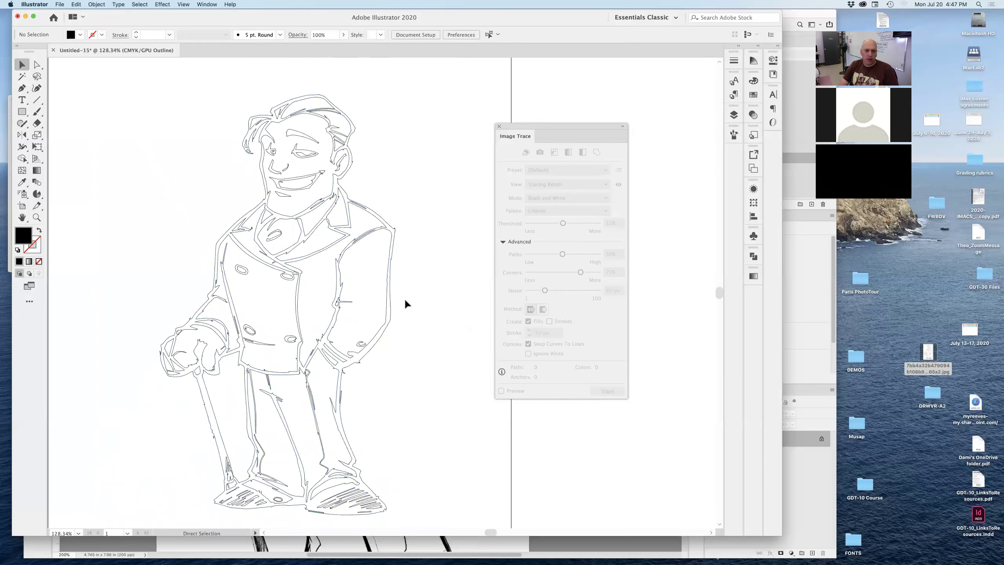
{"action": "key", "text": "super+y"}
- Move the whole traced figure off the artboard to the left
{"action": "left_click", "coordinate": [395, 277]}
{"action": "key", "text": "super+1"}
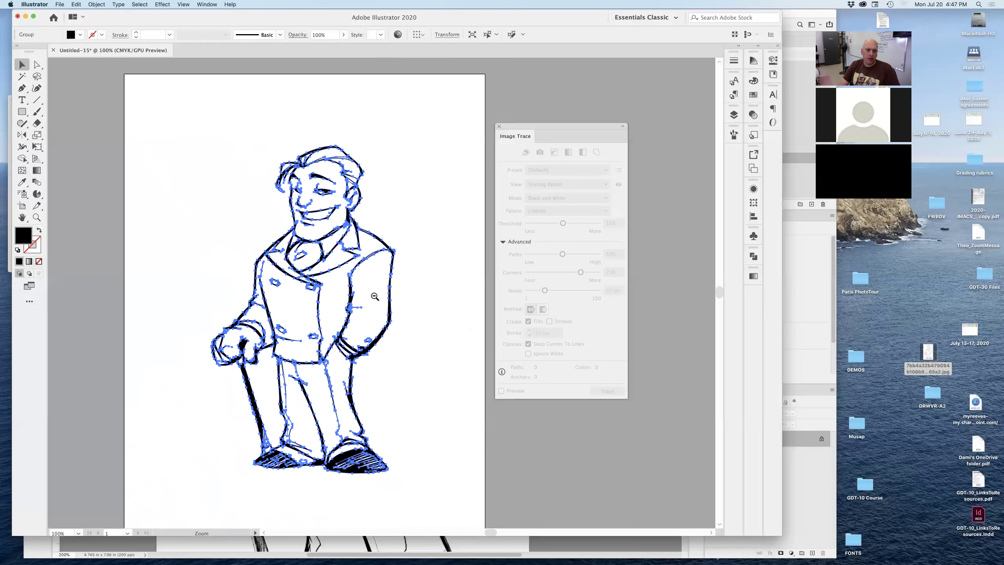
{"action": "mouse_move", "coordinate": [393, 315]}
{"action": "left_mouse_down"}
{"action": "mouse_move", "coordinate": [200, 318]}
{"action": "mouse_move", "coordinate": [372, 296]}
{"action": "left_mouse_up"}
- Move the figure back onto the artboard and close the Image Trace panel
{"action": "left_click", "coordinate": [280, 362]}
{"action": "left_click", "coordinate": [384, 243]}
{"action": "mouse_move", "coordinate": [324, 207]}
{"action": "left_mouse_down"}
{"action": "mouse_move", "coordinate": [433, 281]}
{"action": "mouse_move", "coordinate": [489, 238]}
{"action": "left_mouse_up"}
{"action": "left_click", "coordinate": [499, 126]}
- Zoom to about 445% on the collar and select its path with Direct Selection
{"action": "left_click_drag", "start_coordinate": [409, 294], "coordinate": [471, 301]}
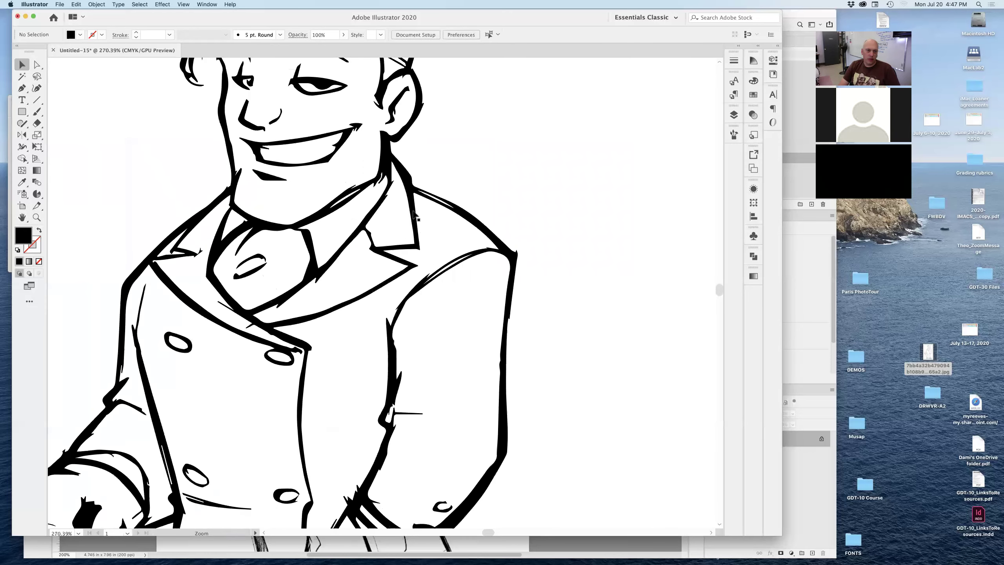
{"action": "left_click_drag", "start_coordinate": [420, 234], "coordinate": [457, 246]}
{"action": "left_click_drag", "start_coordinate": [396, 308], "coordinate": [369, 272]}
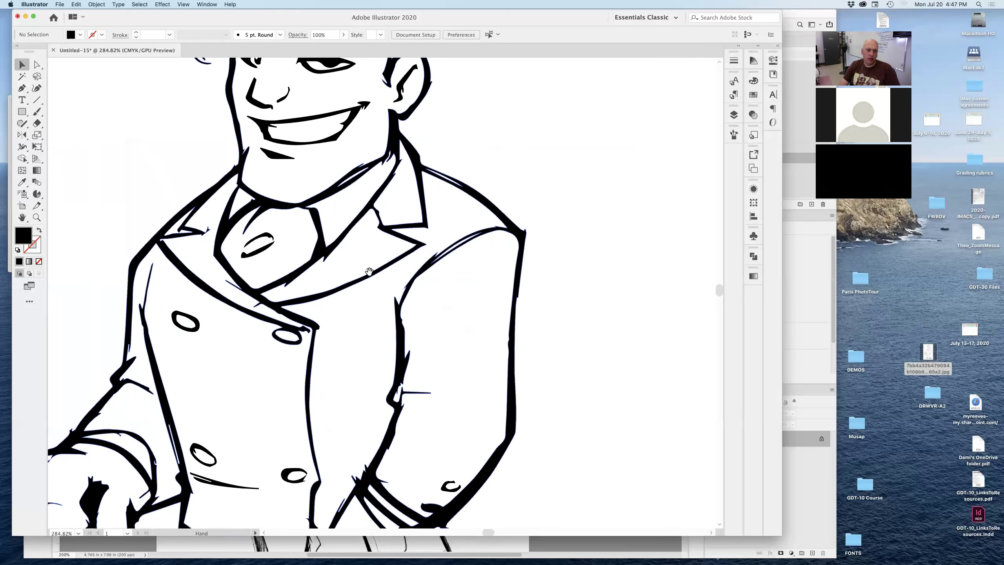
{"action": "left_click_drag", "start_coordinate": [344, 196], "coordinate": [437, 235]}
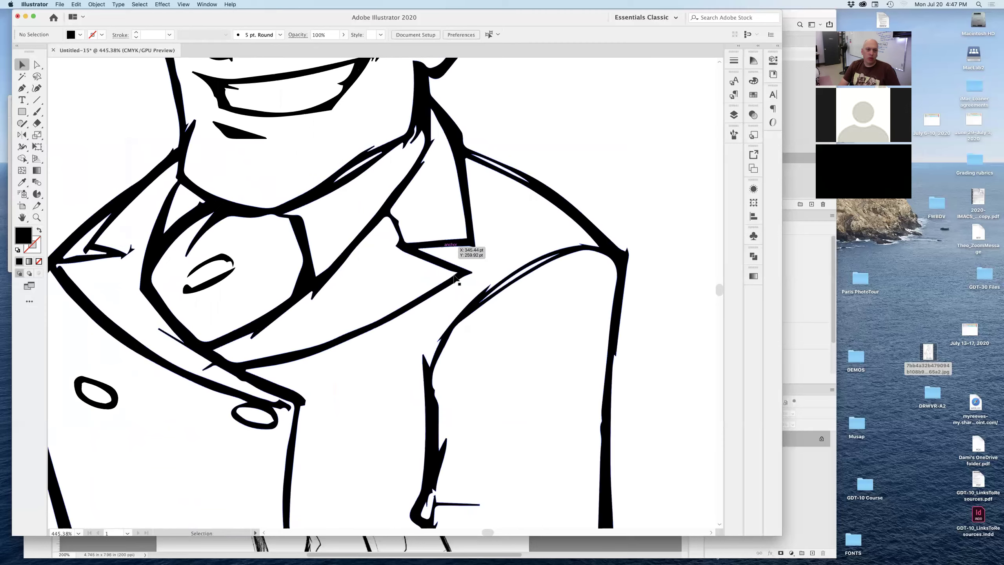
{"action": "scroll", "coordinate": [470, 251], "scroll_direction": "up", "scroll_amount": 3}
{"action": "scroll", "coordinate": [470, 251], "scroll_direction": "right", "scroll_amount": 3}
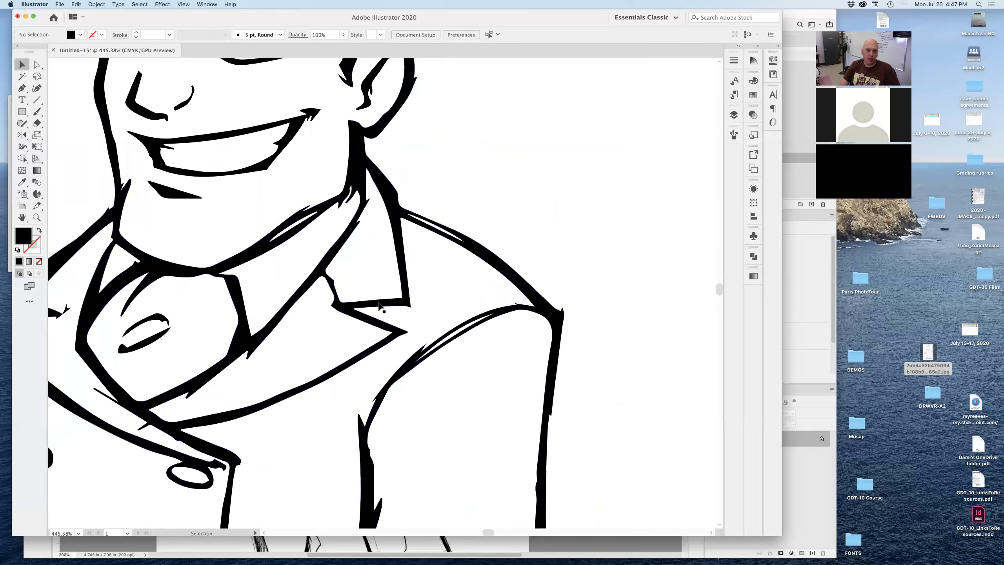
{"action": "left_click", "coordinate": [37, 65]}
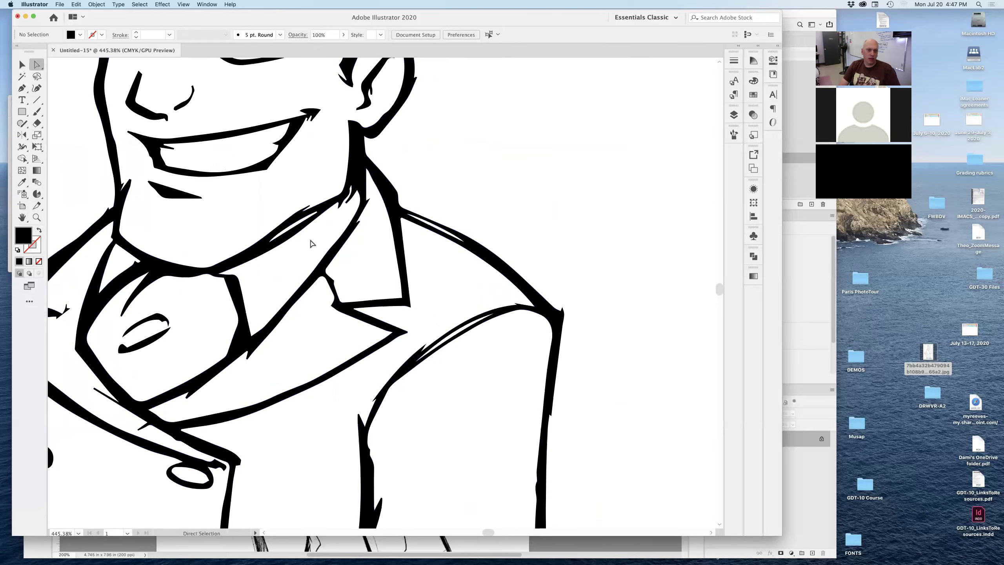
{"action": "left_click", "coordinate": [341, 260]}
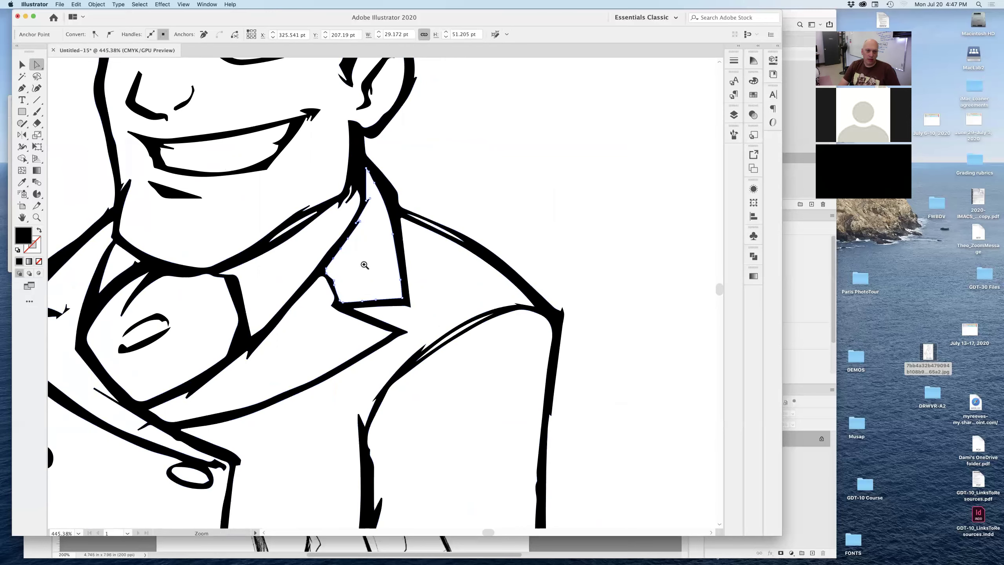
{"action": "left_click_drag", "start_coordinate": [364, 264], "coordinate": [451, 296]}
{"action": "left_click_drag", "start_coordinate": [374, 312], "coordinate": [378, 324]}
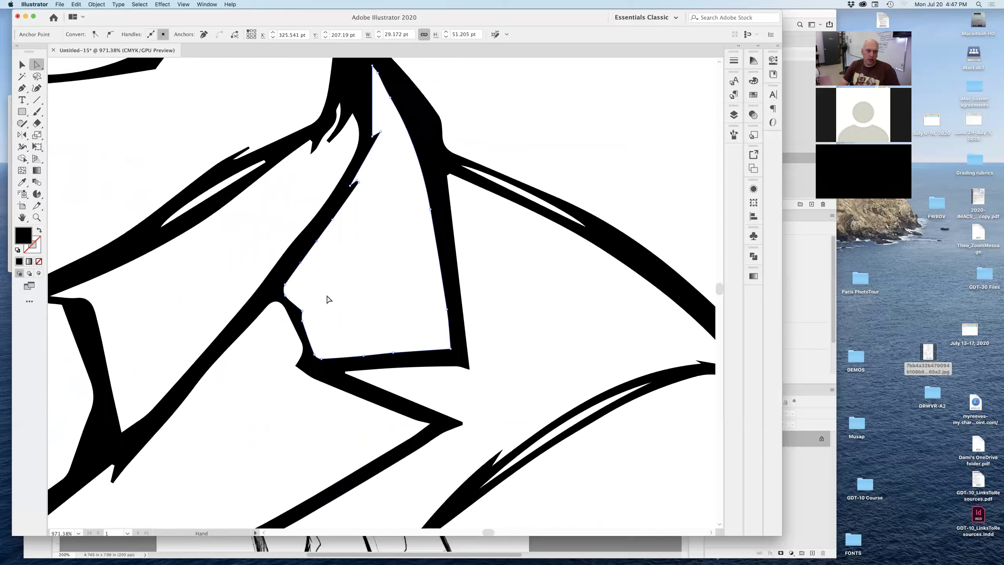
- Shift-marquee the collar flap's anchors along its left, bottom, right and top edges
{"action": "left_click_drag", "start_coordinate": [299, 282], "coordinate": [282, 299]}
{"action": "left_click_drag", "start_coordinate": [314, 306], "coordinate": [300, 325]}
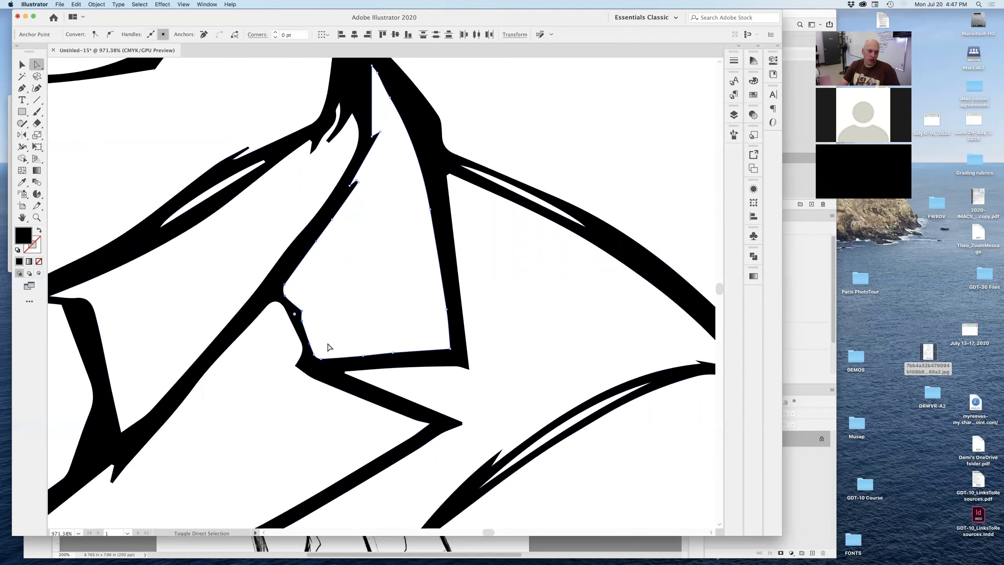
{"action": "left_click_drag", "start_coordinate": [348, 345], "coordinate": [410, 362]}
{"action": "left_click_drag", "start_coordinate": [427, 214], "coordinate": [434, 203]}
{"action": "left_click_drag", "start_coordinate": [368, 179], "coordinate": [346, 192]}
{"action": "left_click_drag", "start_coordinate": [383, 128], "coordinate": [371, 141]}
{"action": "scroll", "coordinate": [373, 64], "scroll_direction": "up", "scroll_amount": 5}
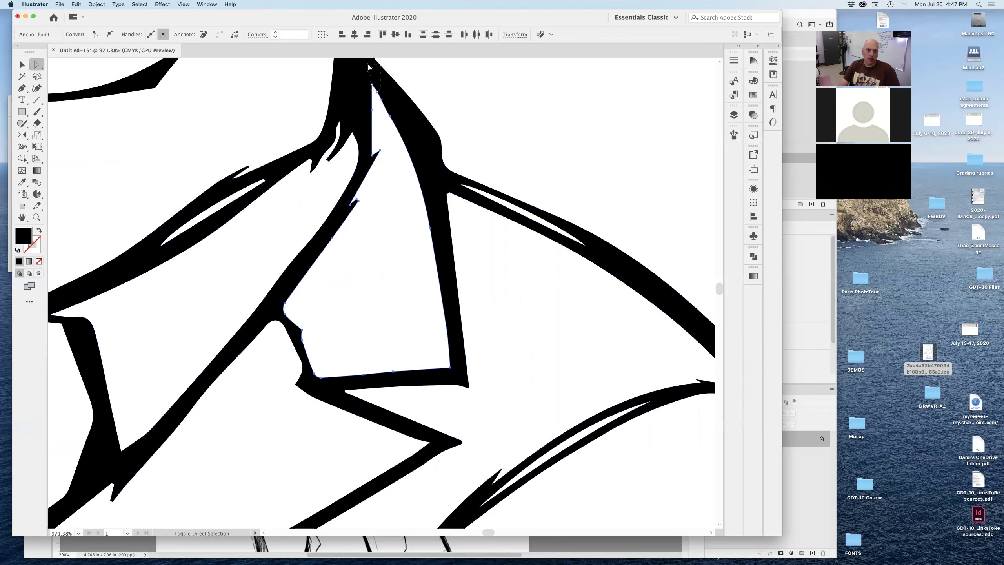
{"action": "left_click_drag", "start_coordinate": [365, 152], "coordinate": [382, 173]}
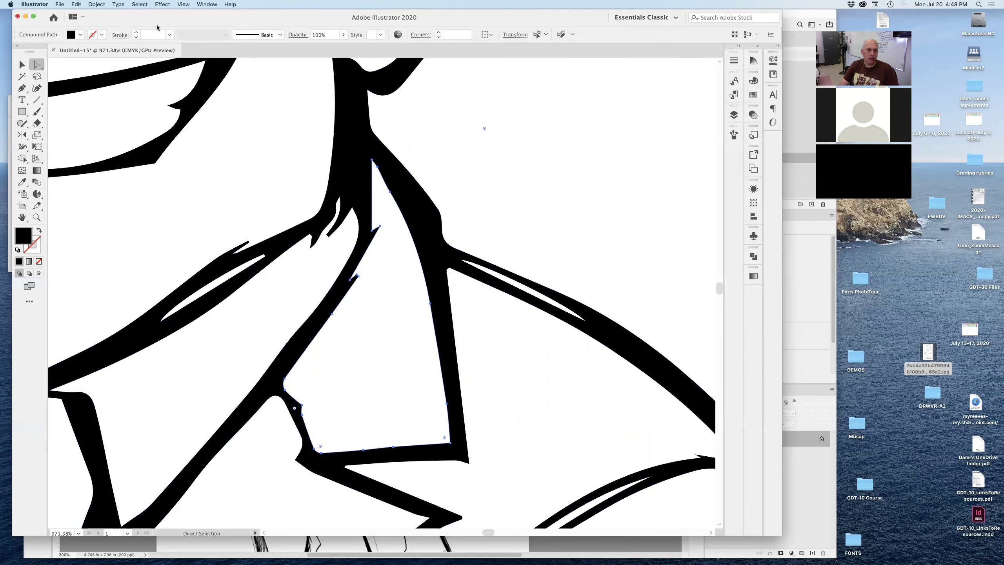
- Paste a copy of the collar shape and fill it with the C=25 M=25 tan swatch
{"action": "left_click", "coordinate": [84, 4]}
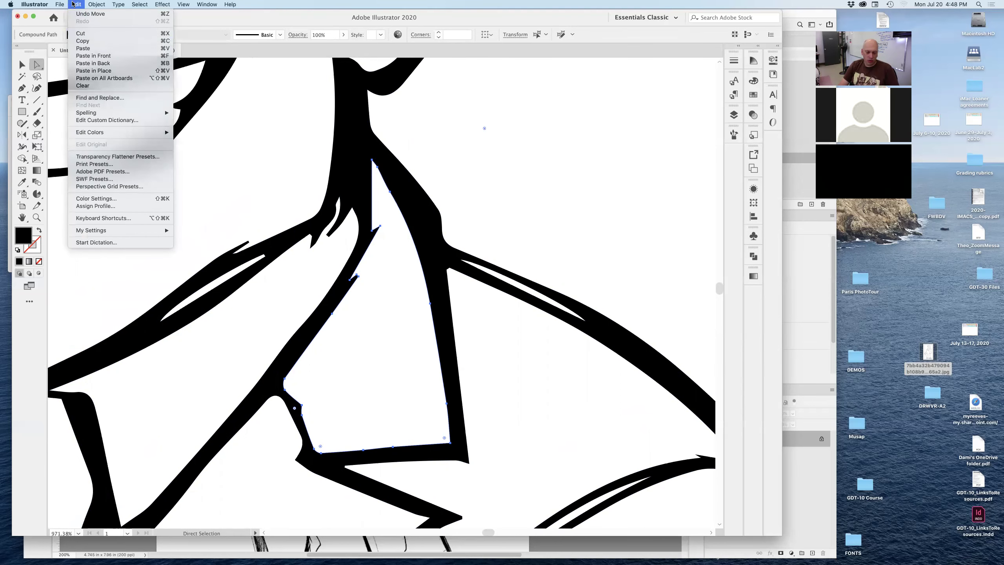
{"action": "left_click", "coordinate": [73, 4]}
{"action": "key", "text": "super+c"}
{"action": "key", "text": "super+v"}
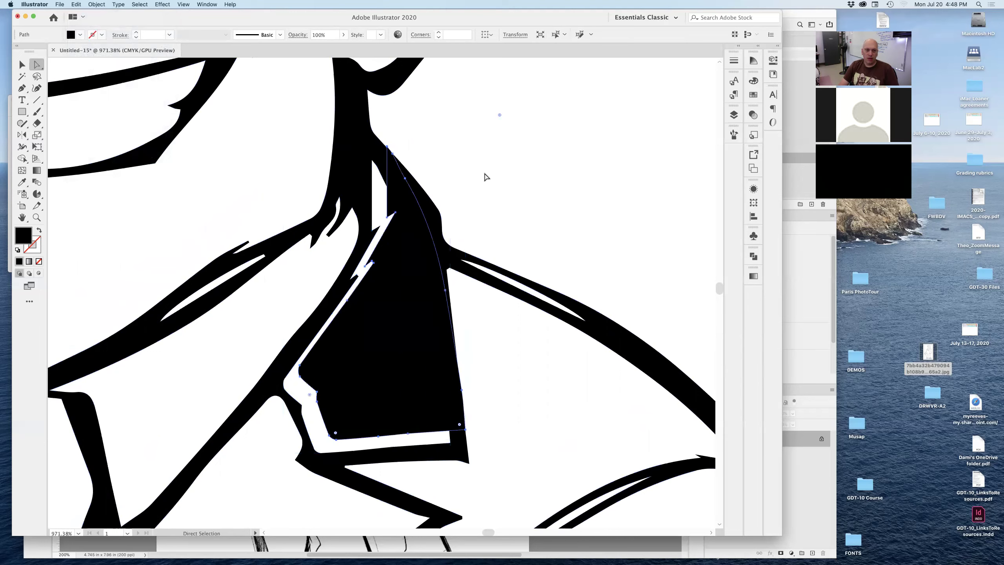
{"action": "left_click_drag", "start_coordinate": [405, 319], "coordinate": [388, 330]}
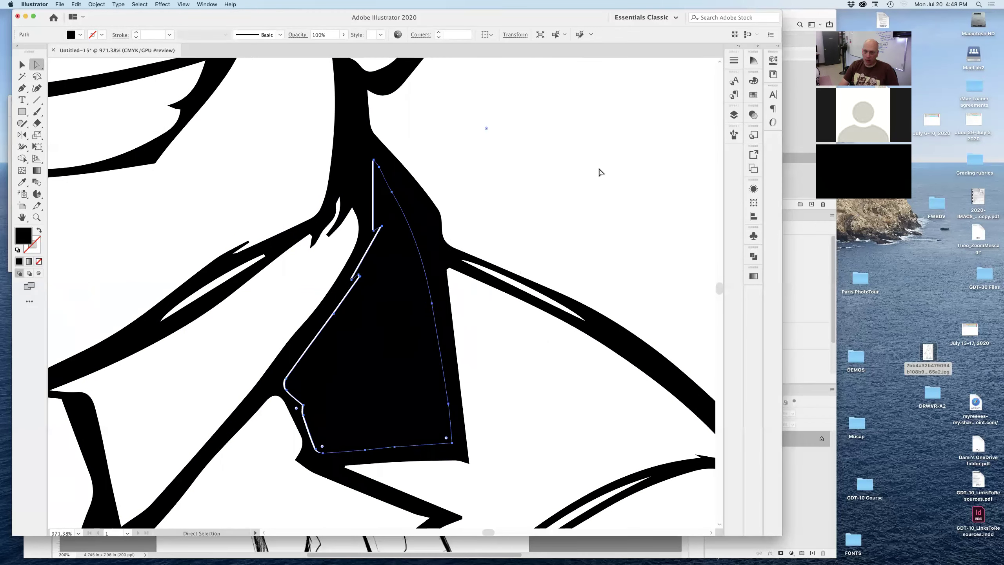
{"action": "left_click", "coordinate": [753, 95]}
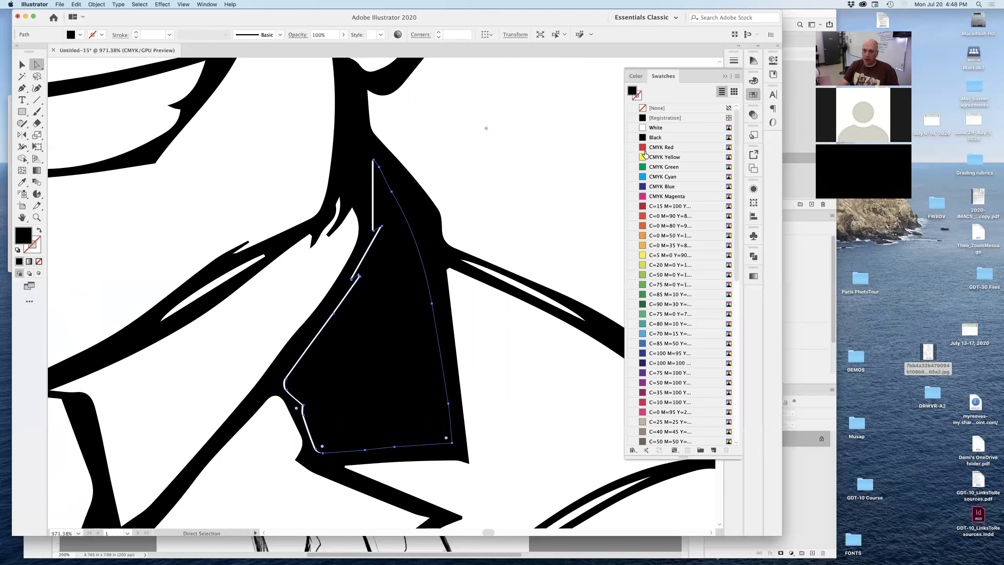
{"action": "left_click", "coordinate": [654, 423]}
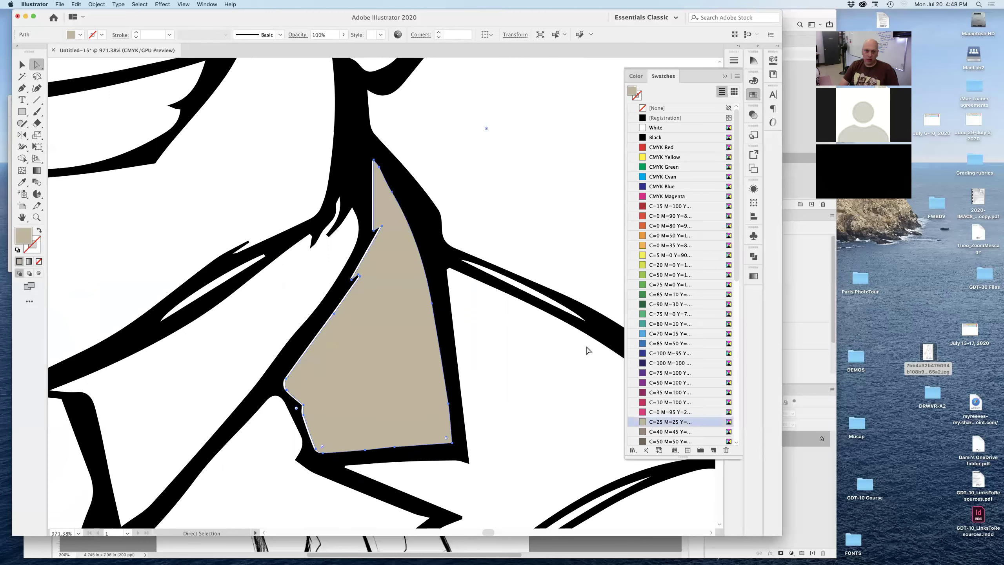
- Reselect the tan shape and magnify its lower-right corner where it meets the outline
{"action": "left_click", "coordinate": [480, 197]}
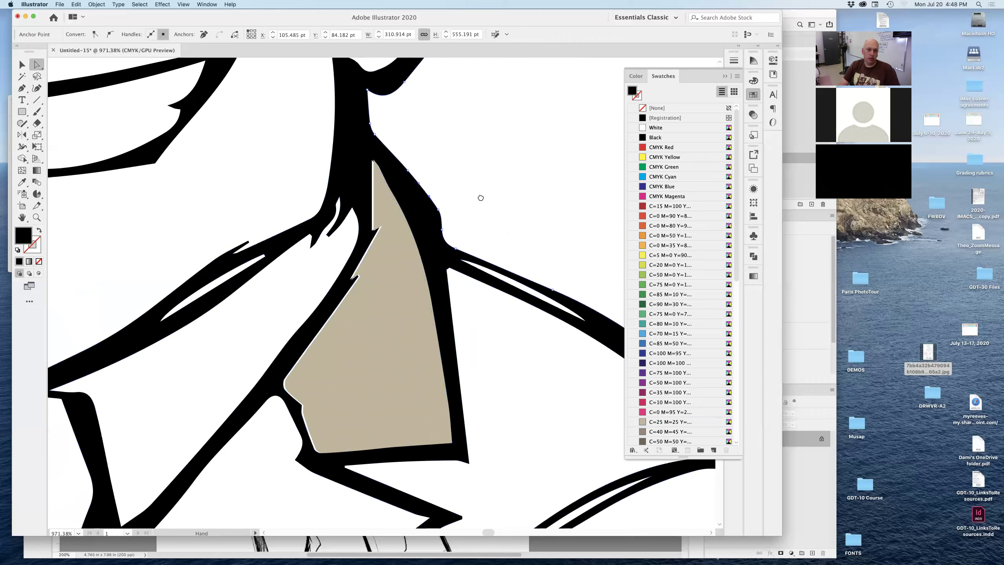
{"action": "left_click_drag", "start_coordinate": [390, 317], "coordinate": [360, 271]}
{"action": "left_click", "coordinate": [360, 272]}
{"action": "left_click", "coordinate": [319, 333], "text": "super"}
{"action": "left_click", "coordinate": [400, 380], "text": "super"}
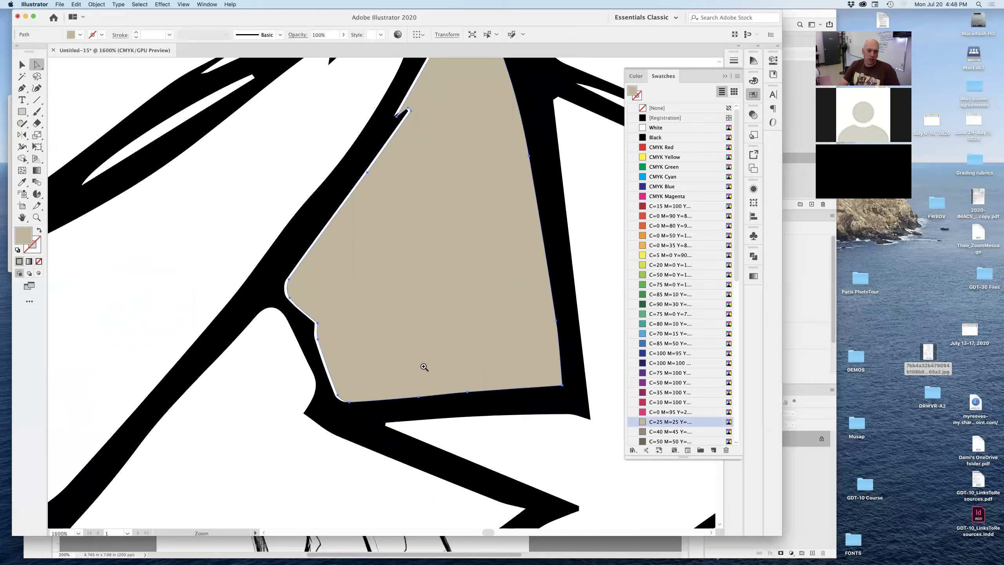
{"action": "left_click", "coordinate": [468, 365], "text": "super"}
{"action": "left_click_drag", "start_coordinate": [470, 365], "coordinate": [263, 296]}
{"action": "left_click_drag", "start_coordinate": [322, 288], "coordinate": [352, 282]}
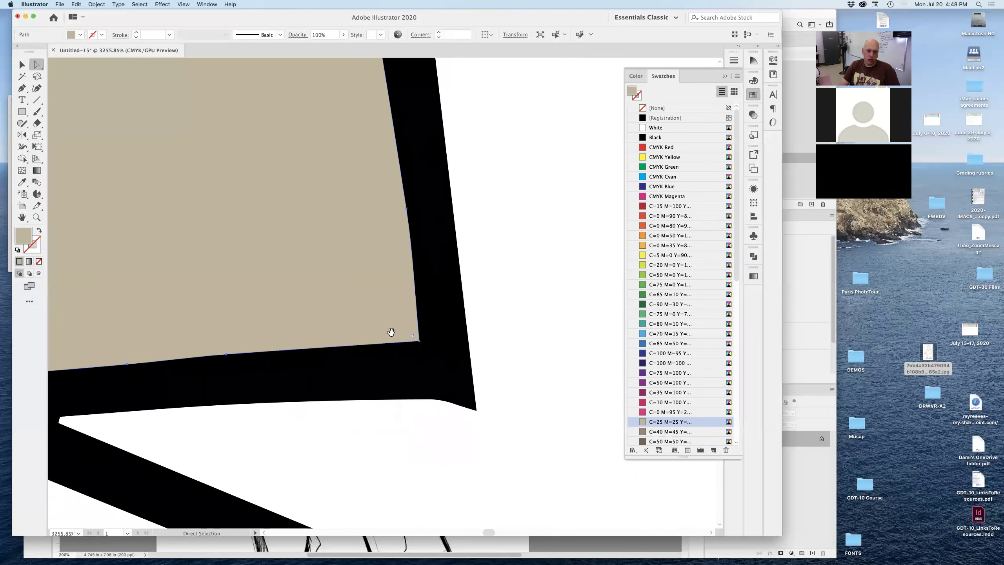
{"action": "left_click_drag", "start_coordinate": [389, 335], "coordinate": [353, 289]}
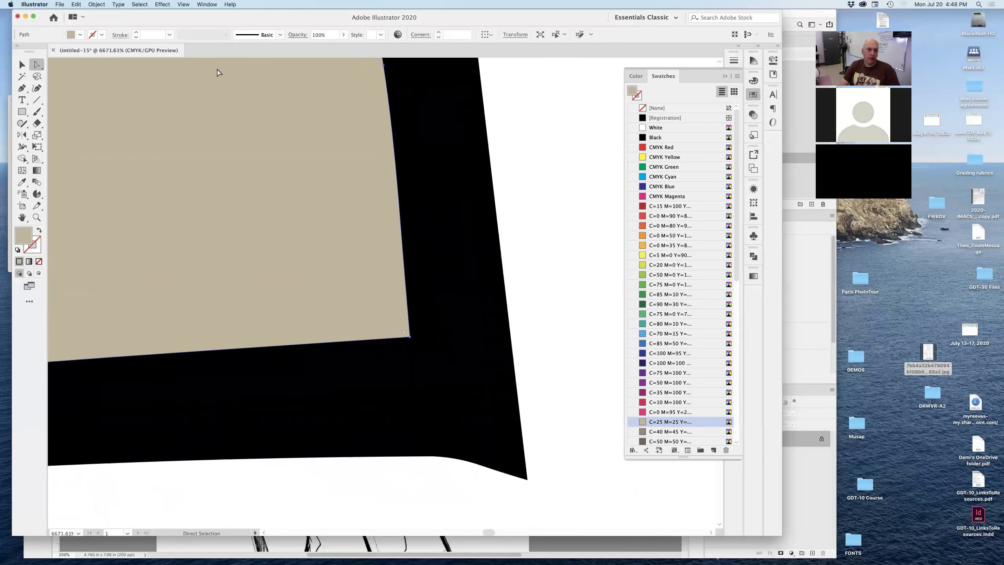
- In Outline view, nudge the tan path up and drag its corner under the black outline
{"action": "left_click", "coordinate": [183, 4]}
{"action": "left_click", "coordinate": [194, 33]}
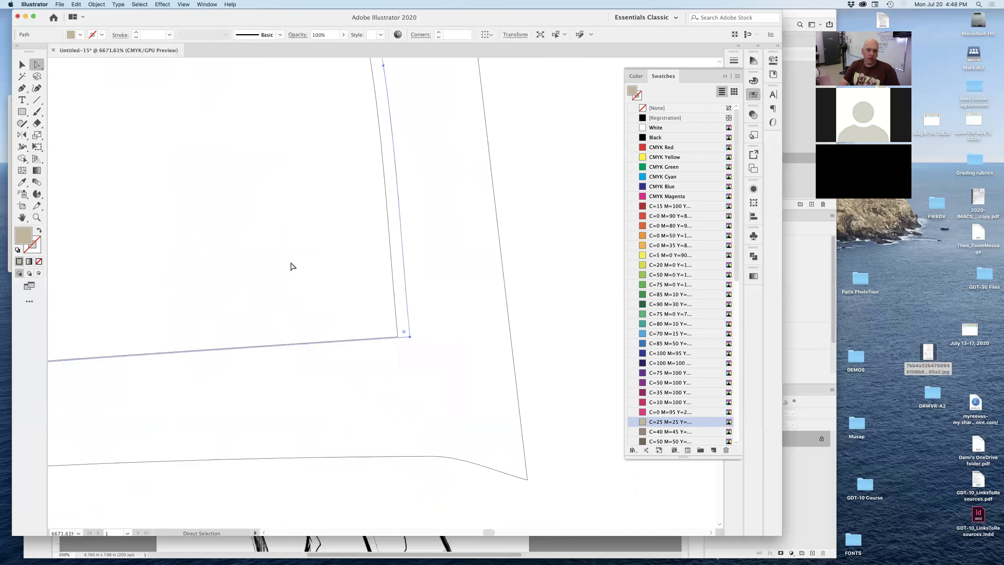
{"action": "key", "text": "Up"}
{"action": "key", "text": "Up"}
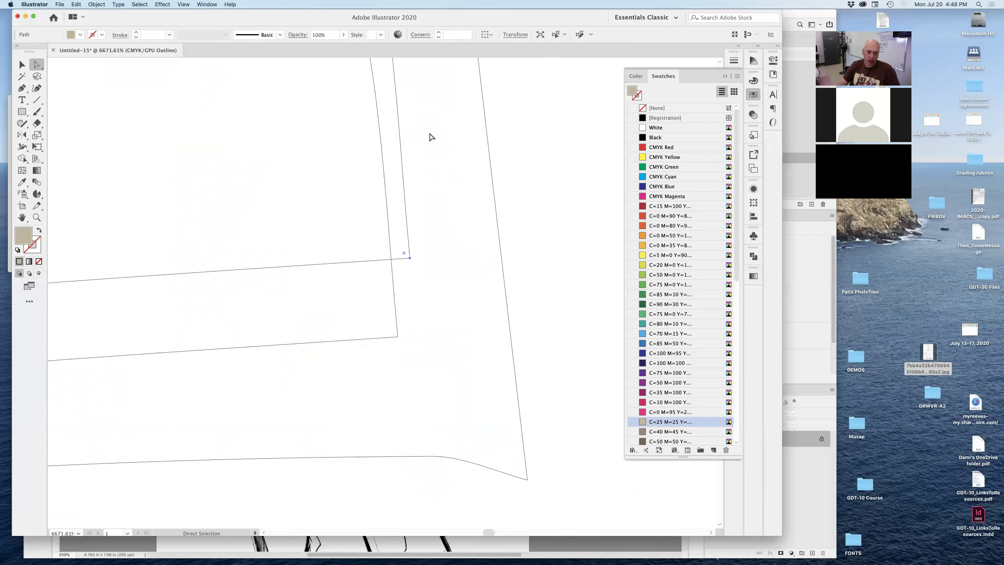
{"action": "left_click", "coordinate": [410, 258]}
{"action": "left_click_drag", "start_coordinate": [410, 259], "coordinate": [397, 336]}
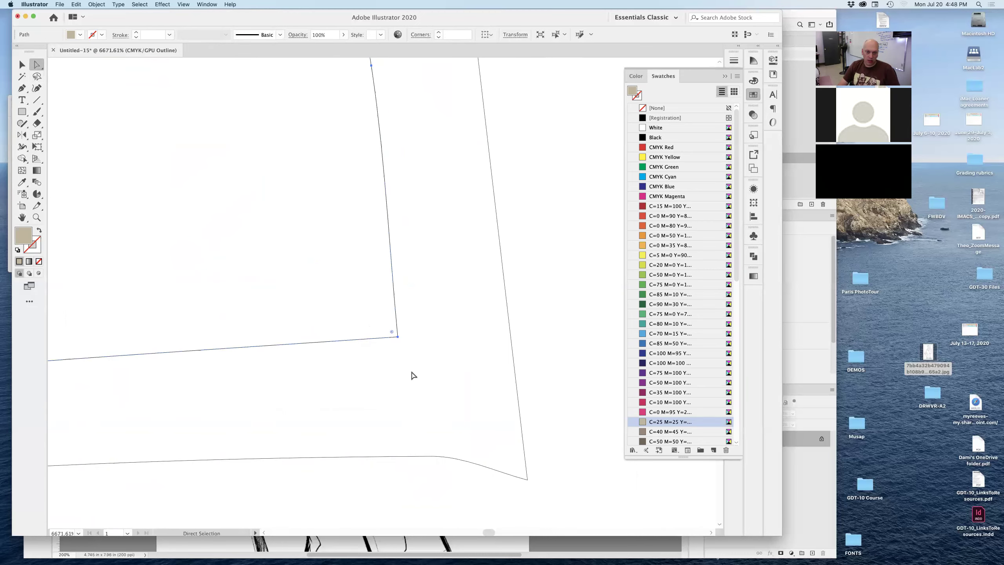
{"action": "left_click", "coordinate": [412, 372]}
{"action": "key", "text": "super+y"}
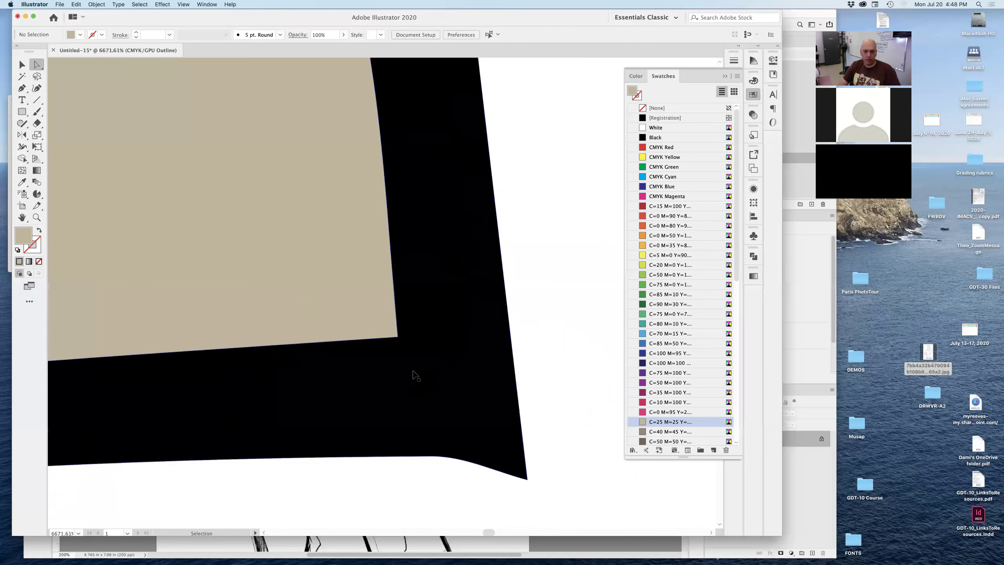
{"action": "key", "text": "super+0"}
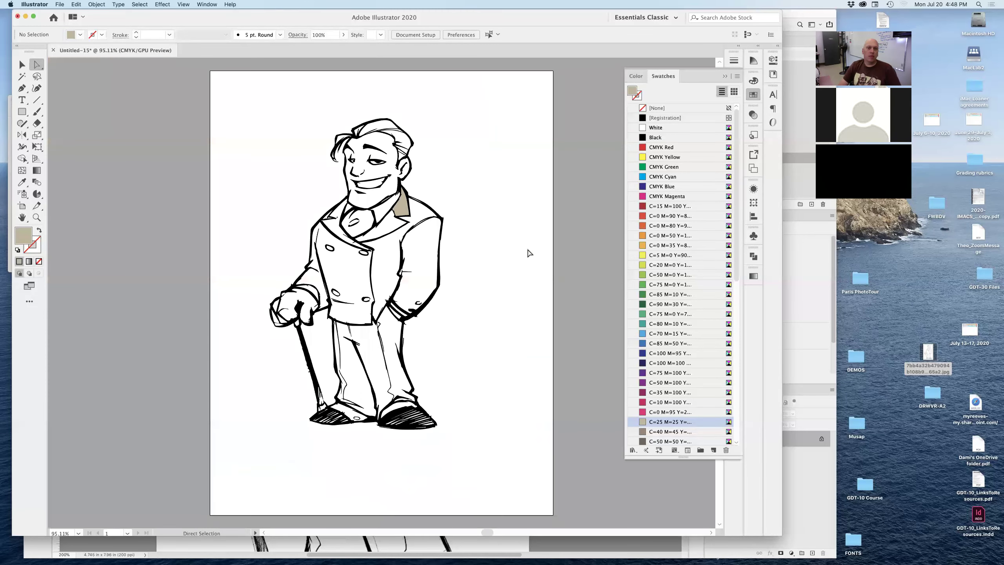
{"action": "key", "text": "space"}
{"action": "left_click_drag", "start_coordinate": [358, 187], "coordinate": [520, 187]}
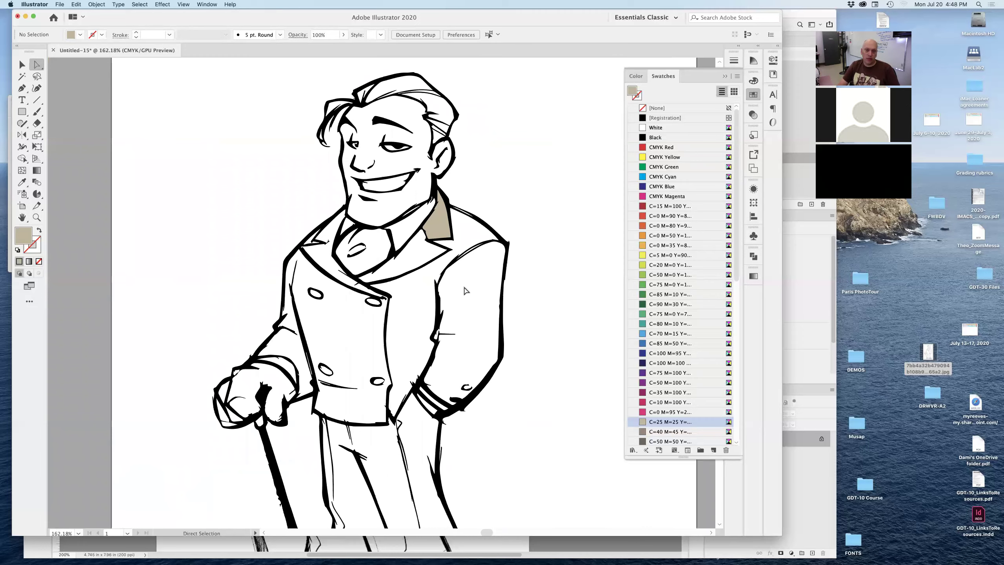
{"action": "key", "text": "space"}
{"action": "key", "text": "super+1"}
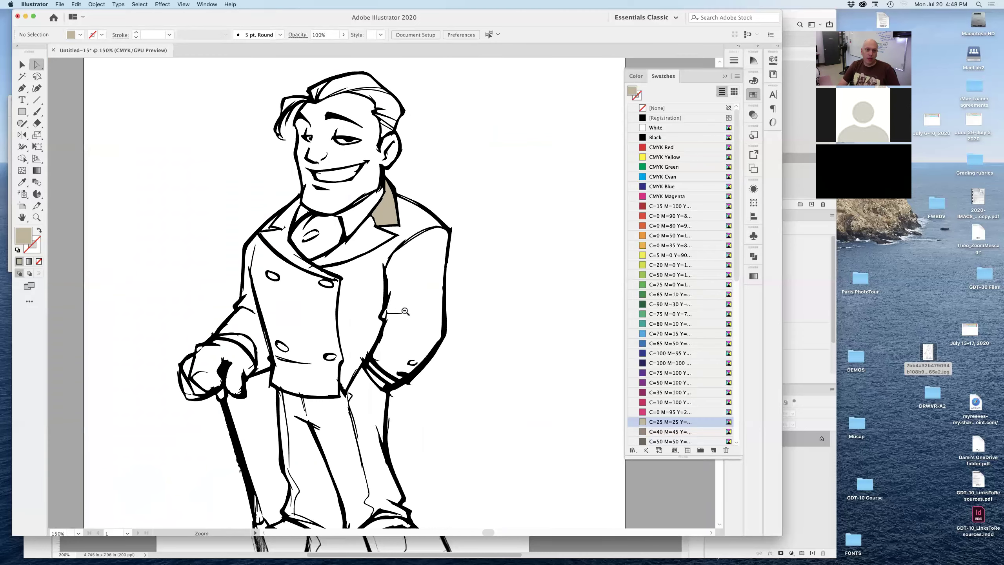
{"action": "left_click", "coordinate": [349, 355], "text": "alt+super"}
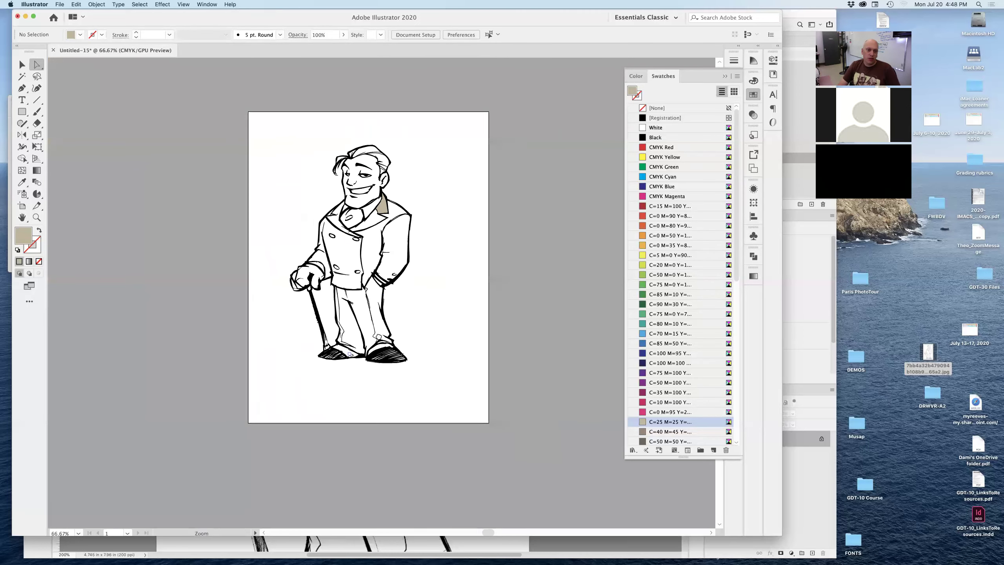
{"action": "left_click_drag", "start_coordinate": [379, 337], "coordinate": [408, 366]}
- Alt-drag a copy of the gentleman figure to the left of the page
{"action": "left_click", "coordinate": [22, 65]}
{"action": "left_click_drag", "start_coordinate": [381, 281], "coordinate": [435, 276]}
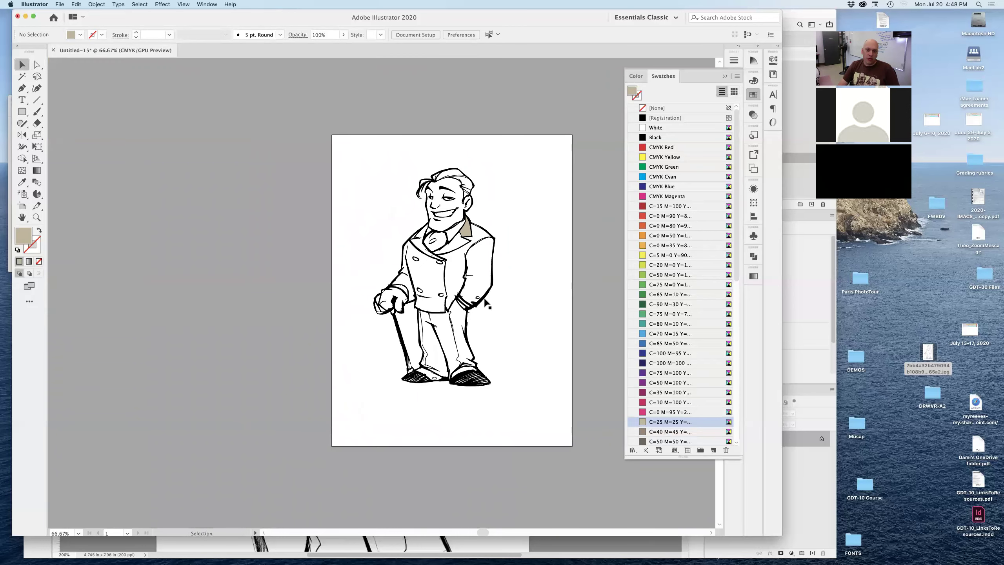
{"action": "left_click", "coordinate": [483, 297]}
{"action": "left_click_drag", "start_coordinate": [483, 298], "coordinate": [297, 295]}
{"action": "left_click_drag", "start_coordinate": [485, 241], "coordinate": [413, 246]}
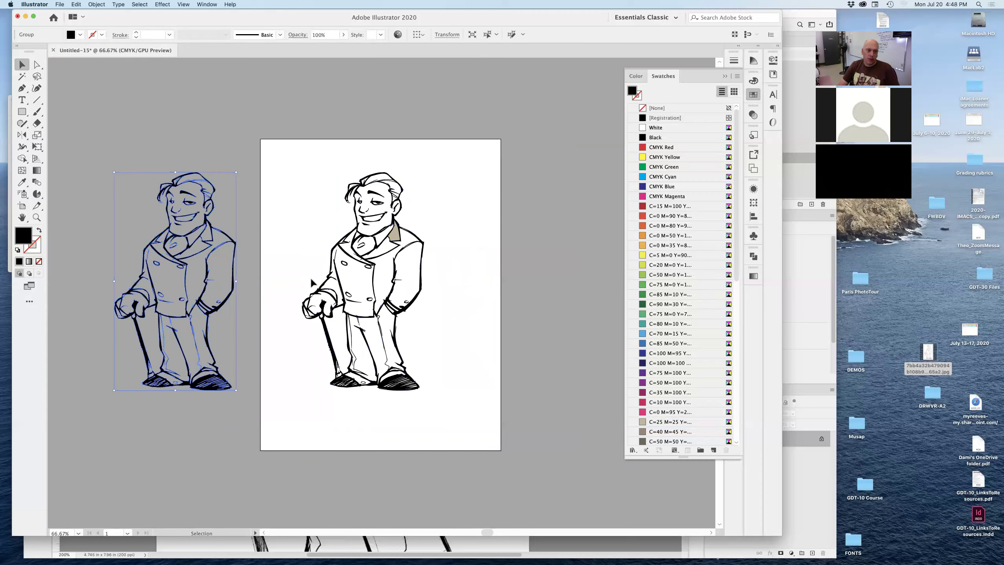
- Delete the stray collar anchor point, then delete the white fill compound path
{"action": "left_click_drag", "start_coordinate": [381, 214], "coordinate": [567, 294]}
{"action": "left_click_drag", "start_coordinate": [489, 240], "coordinate": [361, 240]}
{"action": "key", "text": "a"}
{"action": "scroll", "coordinate": [354, 245], "scroll_direction": "up", "scroll_amount": 3}
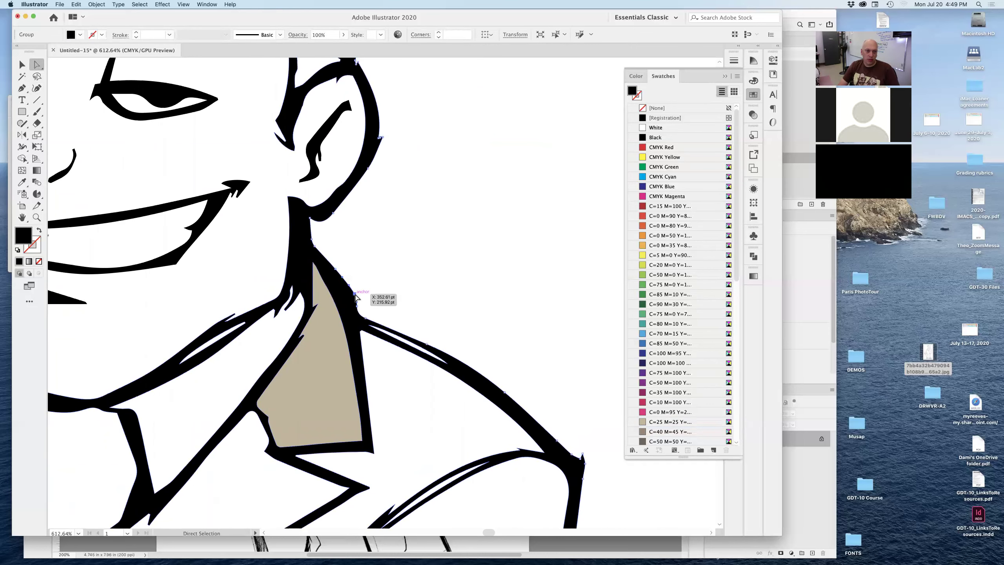
{"action": "left_click", "coordinate": [354, 294]}
{"action": "scroll", "coordinate": [389, 305], "scroll_direction": "down", "scroll_amount": 4}
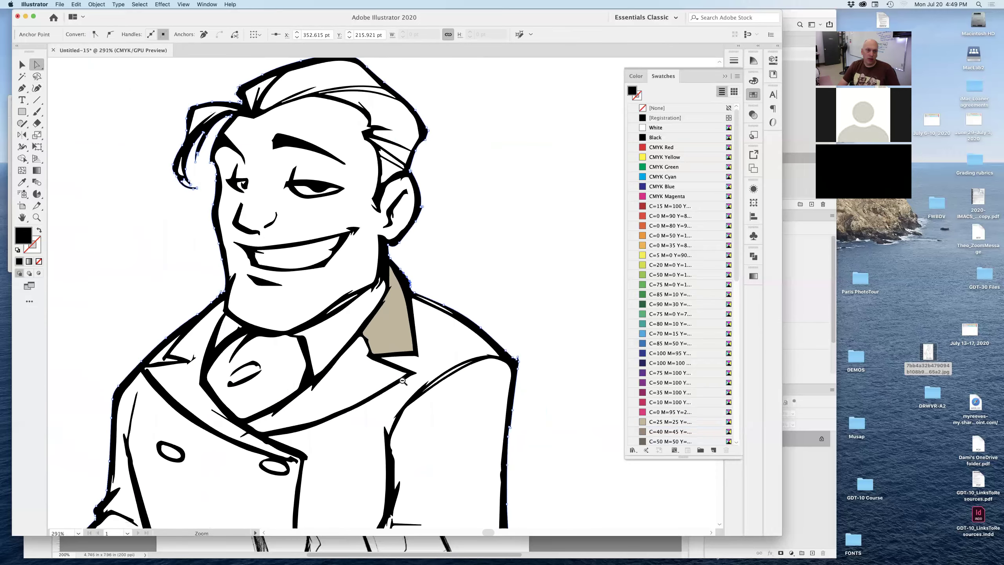
{"action": "scroll", "coordinate": [402, 380], "scroll_direction": "down", "scroll_amount": 2}
{"action": "scroll", "coordinate": [415, 411], "scroll_direction": "down", "scroll_amount": 3}
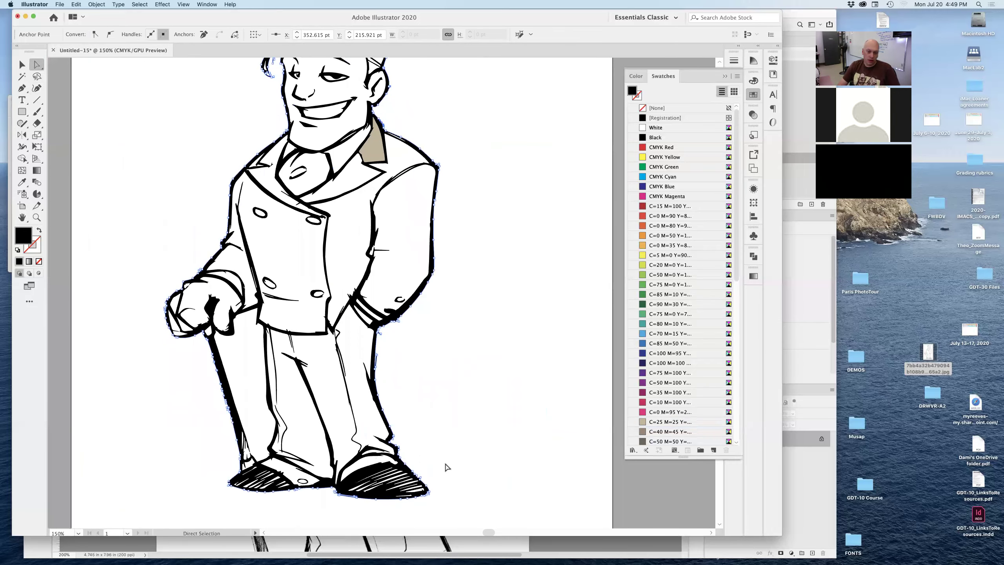
{"action": "key", "text": "Delete"}
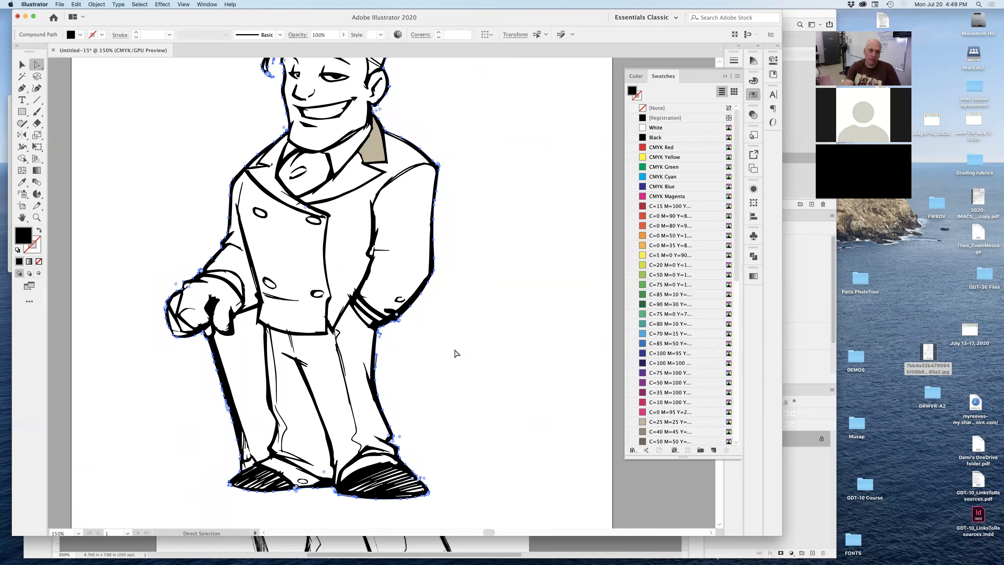
{"action": "key", "text": "Delete"}
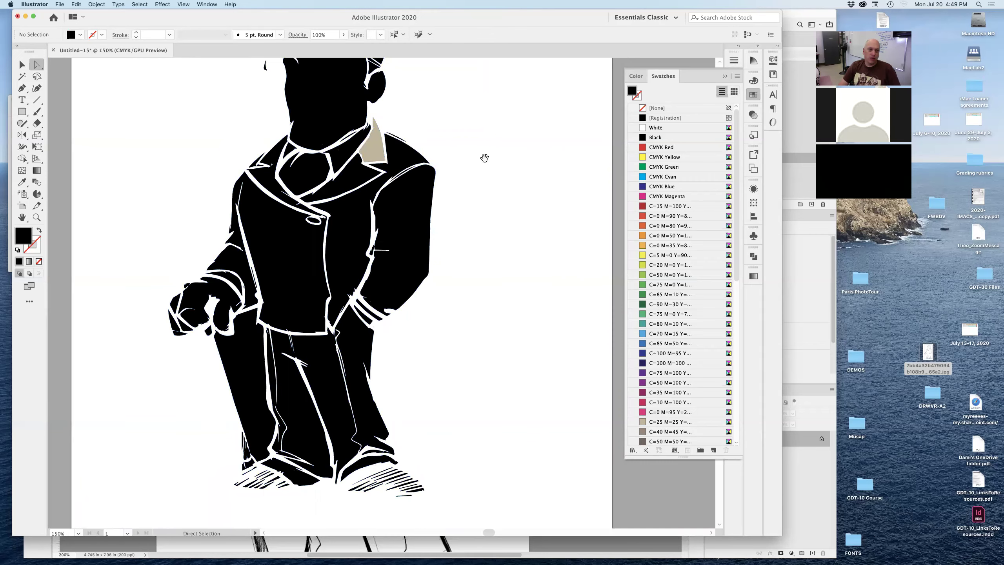
{"action": "left_click_drag", "start_coordinate": [485, 158], "coordinate": [498, 265]}
{"action": "left_click", "coordinate": [356, 181]}
{"action": "left_click", "coordinate": [23, 64]}
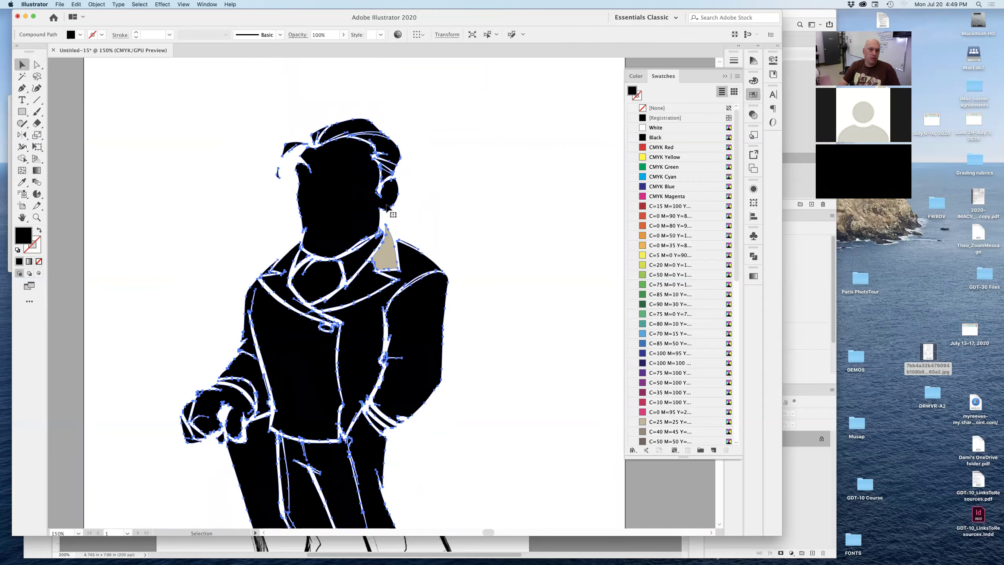
{"action": "key", "text": "super+shift+a"}
{"action": "left_click", "coordinate": [410, 328]}
{"action": "left_click_drag", "start_coordinate": [473, 410], "coordinate": [483, 323]}
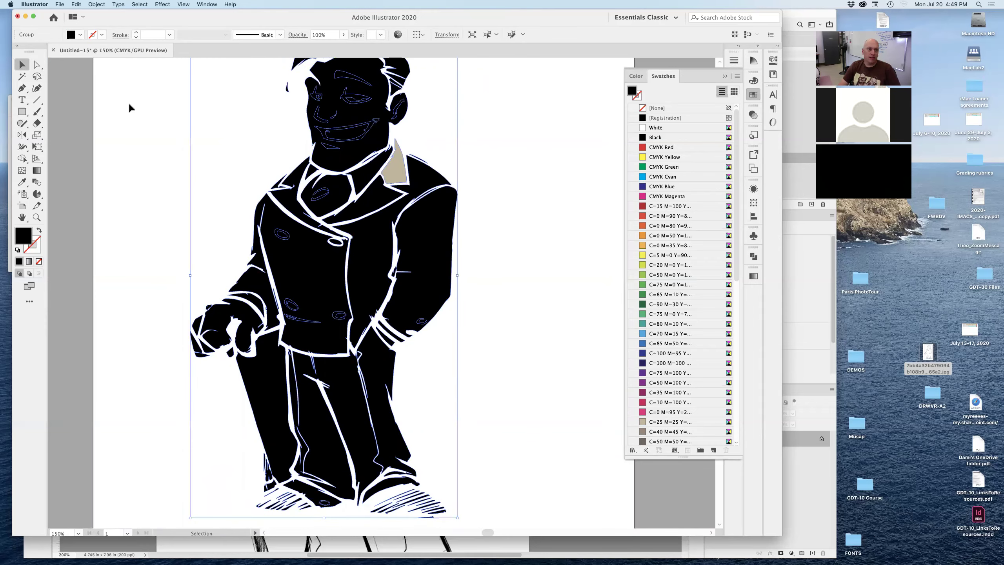
{"action": "left_click", "coordinate": [37, 64]}
{"action": "left_click", "coordinate": [555, 282]}
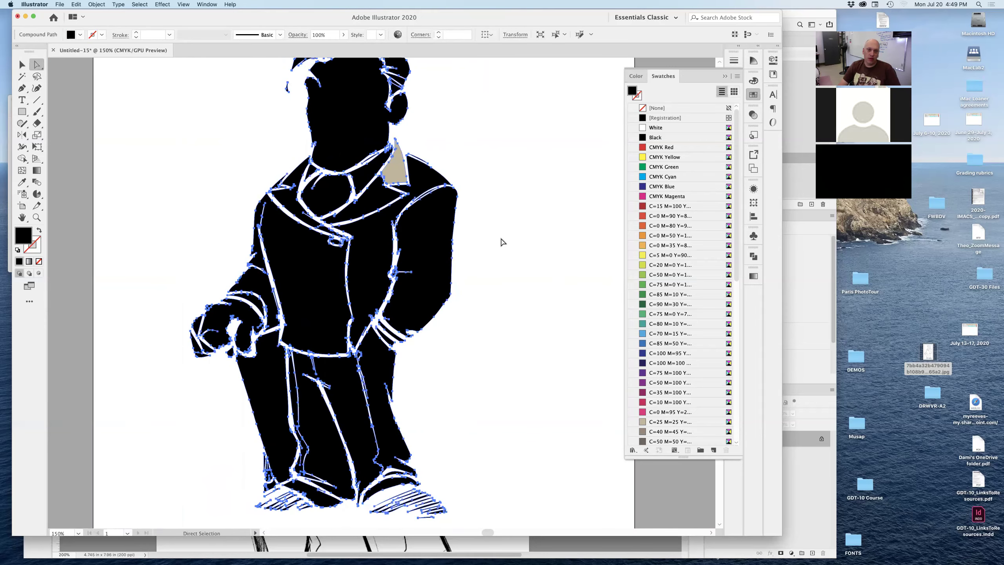
{"action": "left_click", "coordinate": [430, 185]}
{"action": "left_click", "coordinate": [351, 126]}
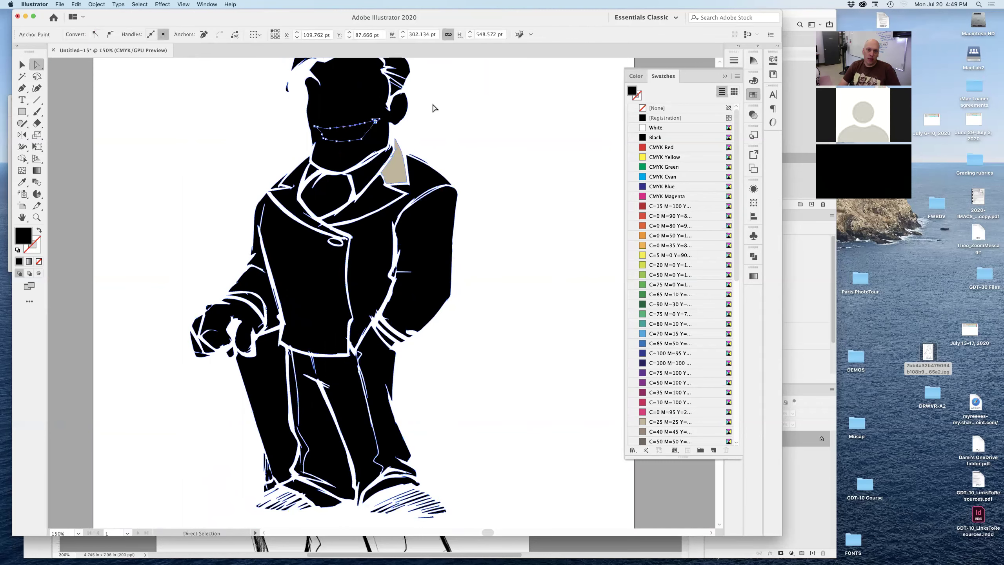
{"action": "left_click", "coordinate": [397, 111]}
{"action": "left_click", "coordinate": [485, 188]}
{"action": "left_click", "coordinate": [442, 252]}
{"action": "left_click", "coordinate": [499, 321]}
{"action": "left_click", "coordinate": [339, 313]}
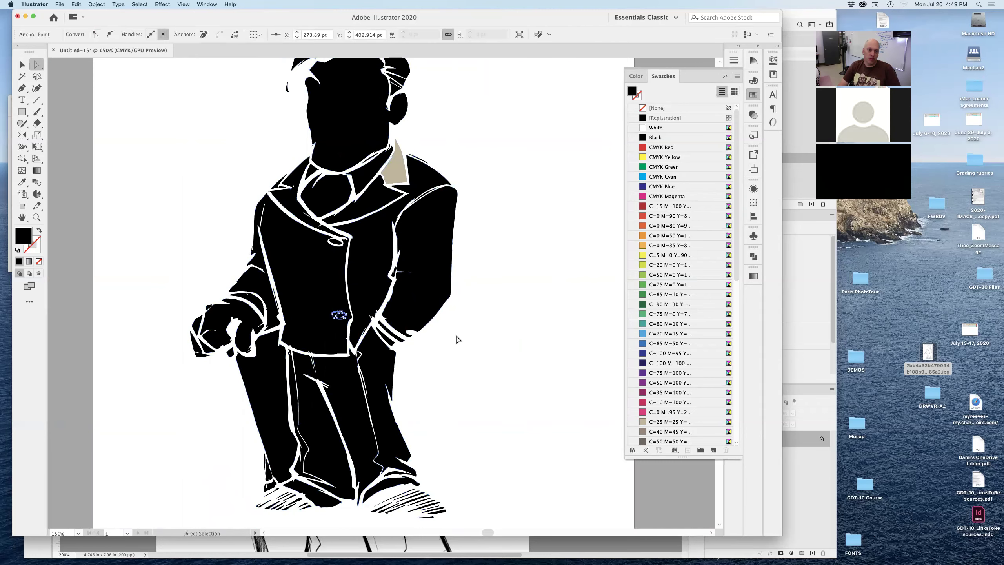
{"action": "left_click", "coordinate": [472, 309]}
{"action": "left_click", "coordinate": [317, 272]}
{"action": "left_click", "coordinate": [488, 353]}
{"action": "left_click", "coordinate": [374, 262]}
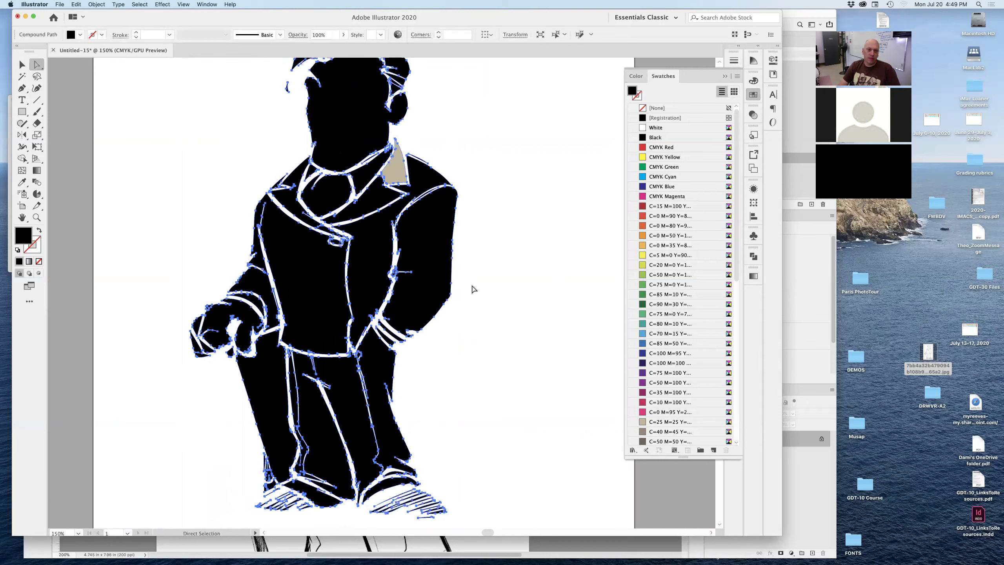
{"action": "left_click", "coordinate": [506, 299]}
{"action": "left_click", "coordinate": [468, 290]}
{"action": "key", "text": "v"}
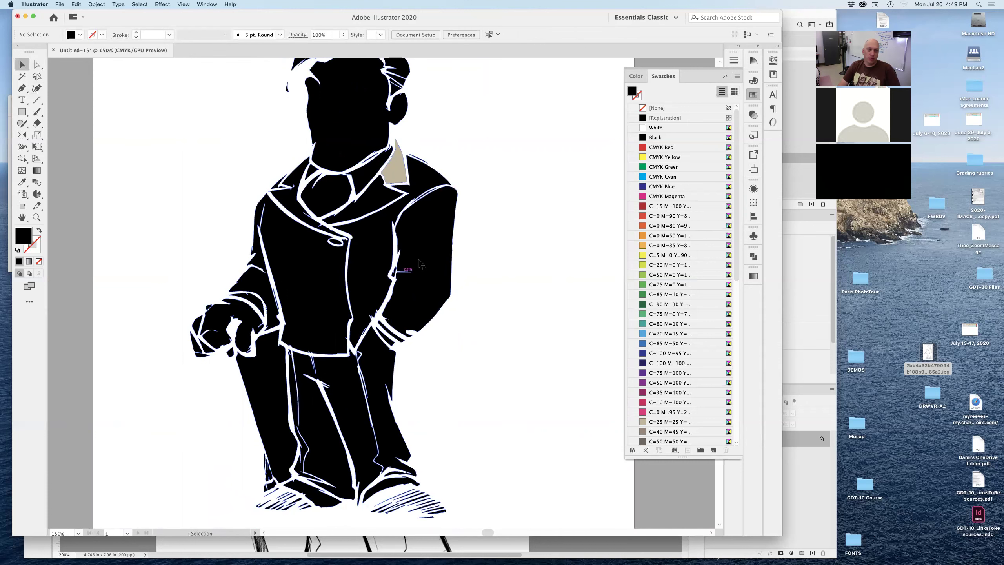
{"action": "left_click", "coordinate": [433, 257]}
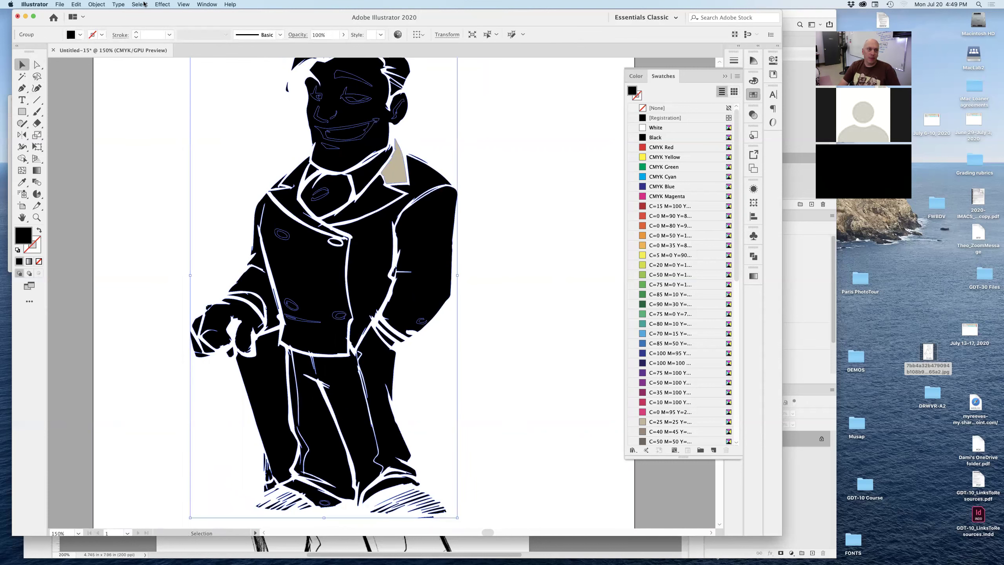
- Release the black figure's compound path and ungroup it into separate shapes
{"action": "left_click", "coordinate": [97, 4]}
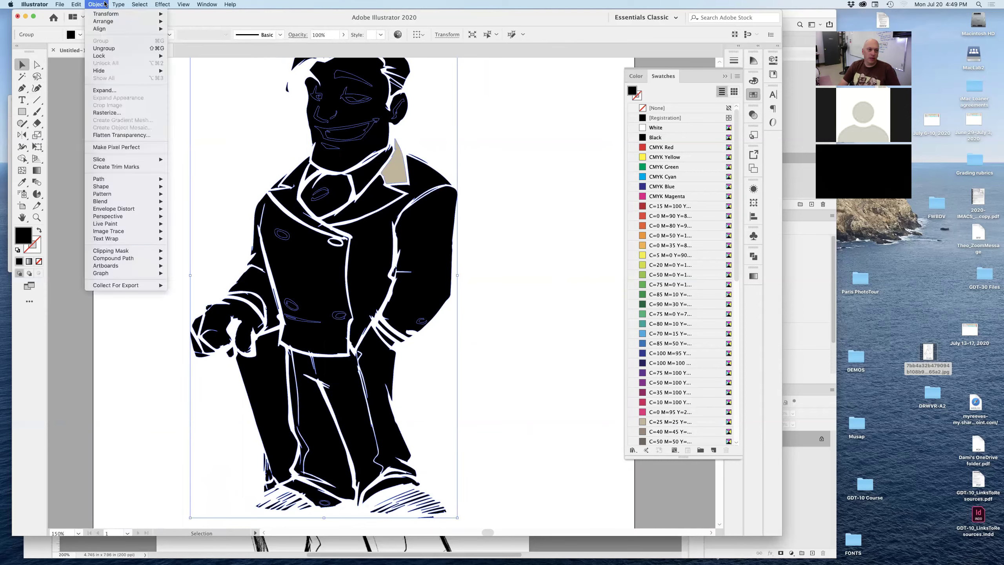
{"action": "mouse_move", "coordinate": [128, 258]}
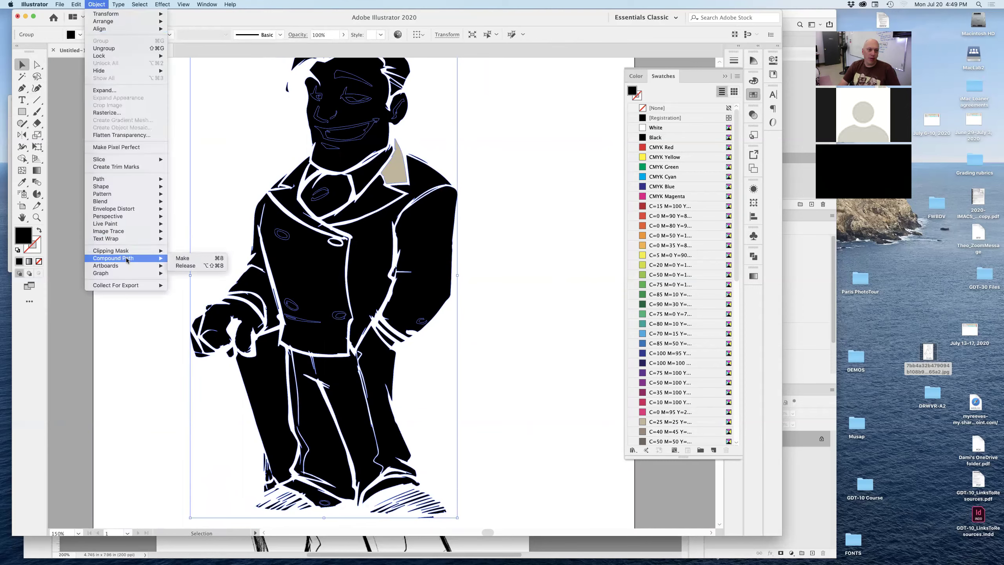
{"action": "left_click", "coordinate": [190, 268]}
{"action": "left_click", "coordinate": [491, 273]}
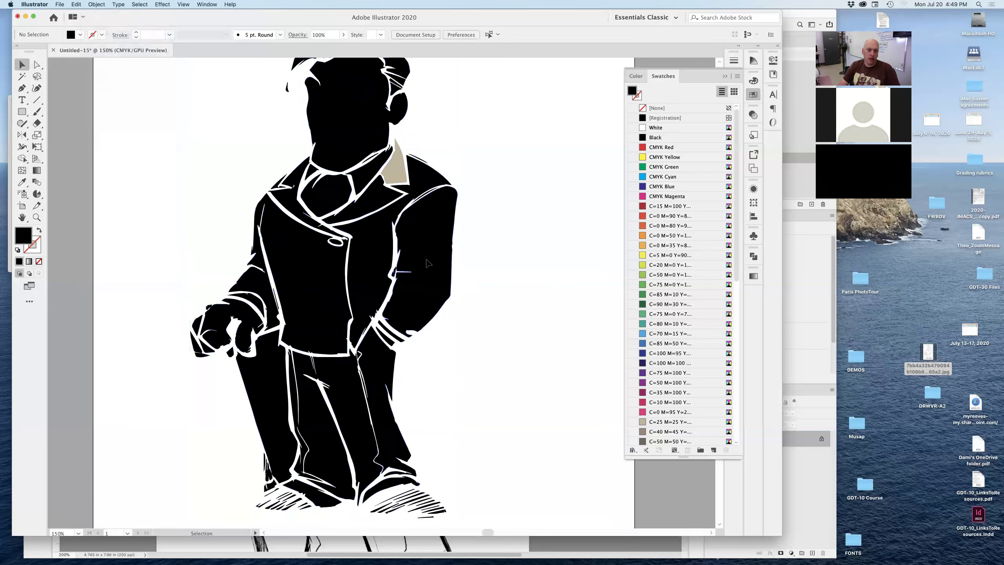
{"action": "left_click", "coordinate": [428, 263]}
{"action": "right_click", "coordinate": [426, 260]}
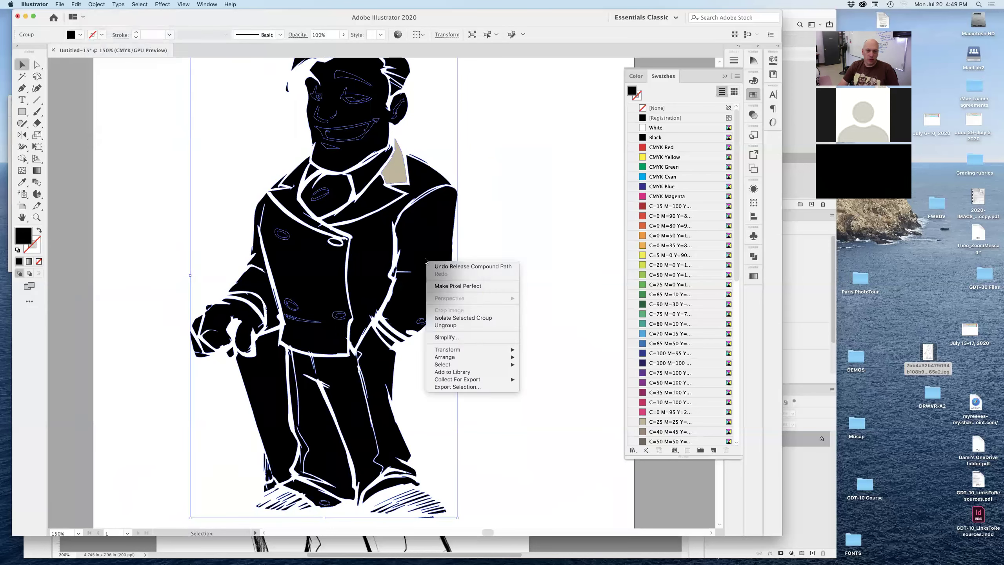
{"action": "left_click", "coordinate": [448, 327]}
- Fill the right sleeve CMYK Magenta, the chest yellow-green and the left front panel green
{"action": "left_click", "coordinate": [433, 248]}
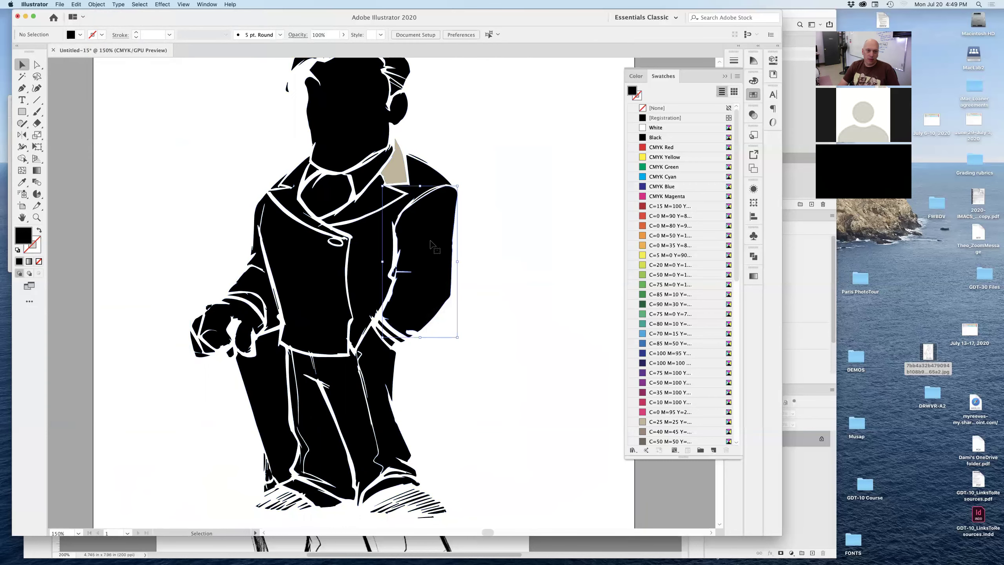
{"action": "left_click", "coordinate": [666, 197]}
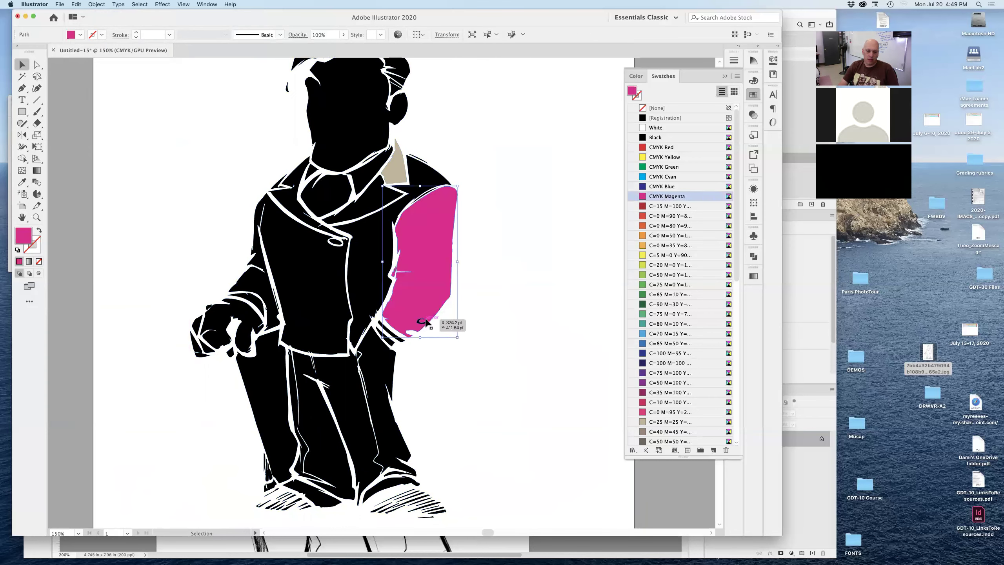
{"action": "left_click", "coordinate": [381, 272]}
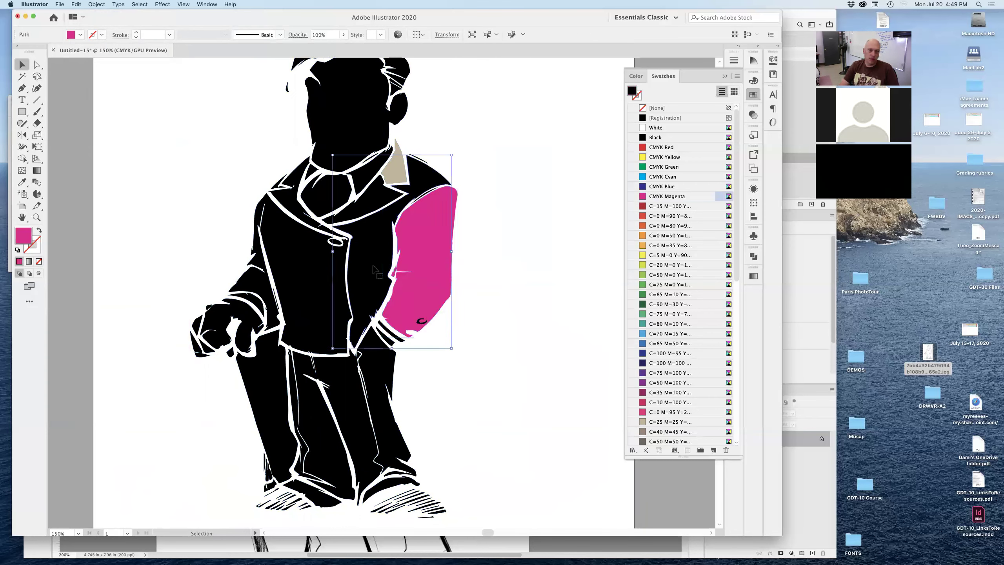
{"action": "left_click", "coordinate": [669, 265]}
{"action": "left_click", "coordinate": [316, 278]}
{"action": "left_click", "coordinate": [669, 284]}
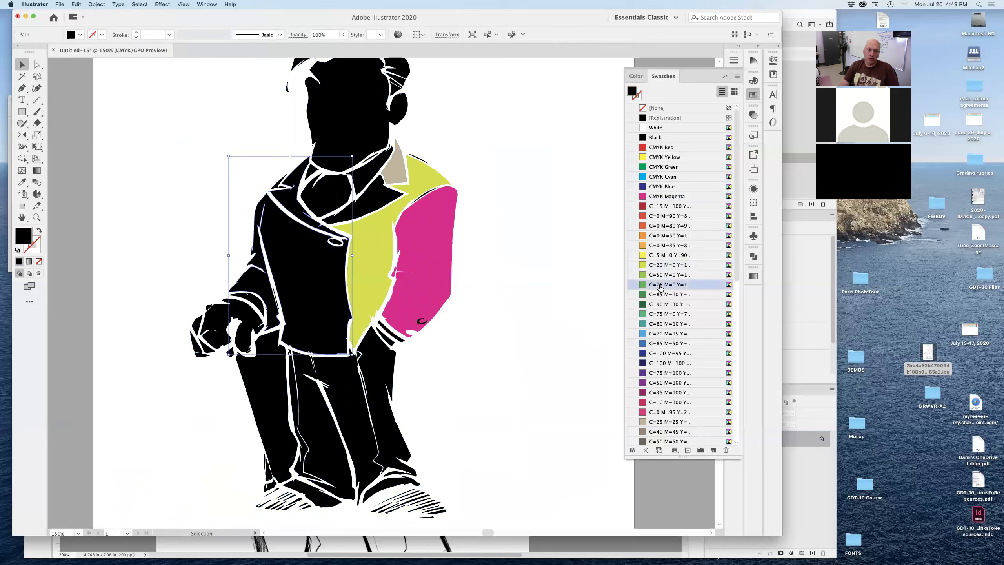
- Fill the collar shape orange and the tan collar piece orange-red
{"action": "left_click", "coordinate": [370, 207]}
{"action": "left_click", "coordinate": [663, 245]}
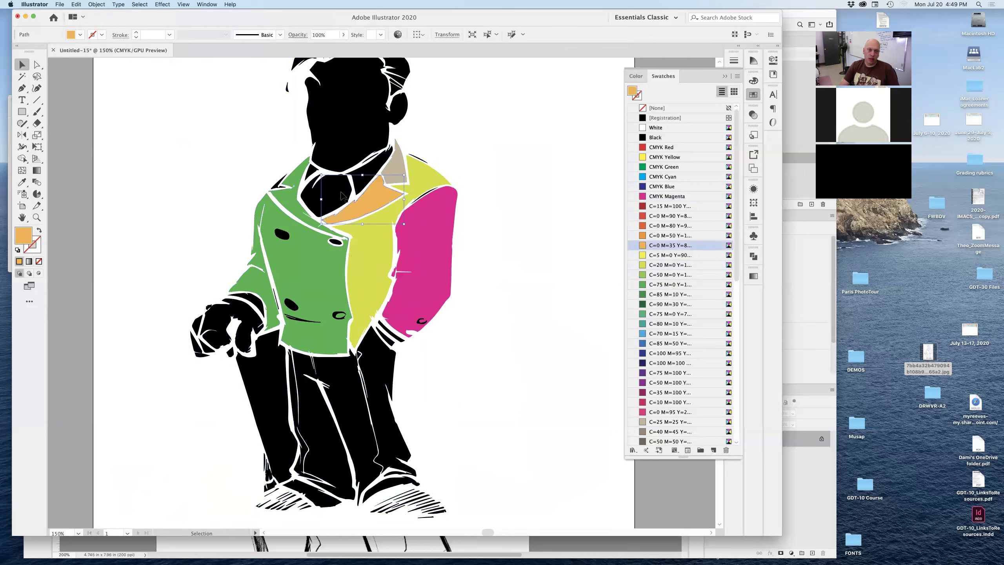
{"action": "left_click", "coordinate": [396, 181]}
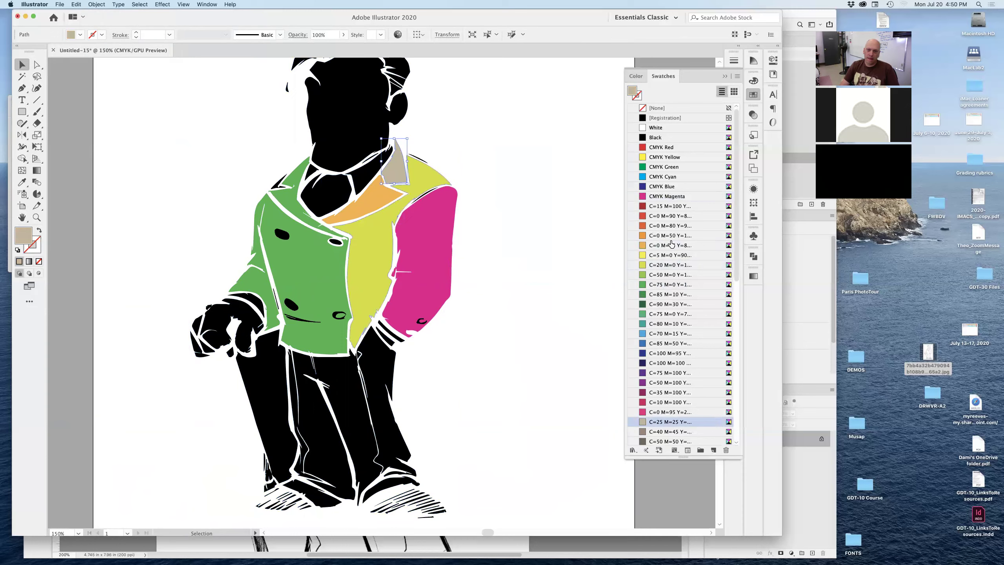
{"action": "left_click", "coordinate": [665, 227]}
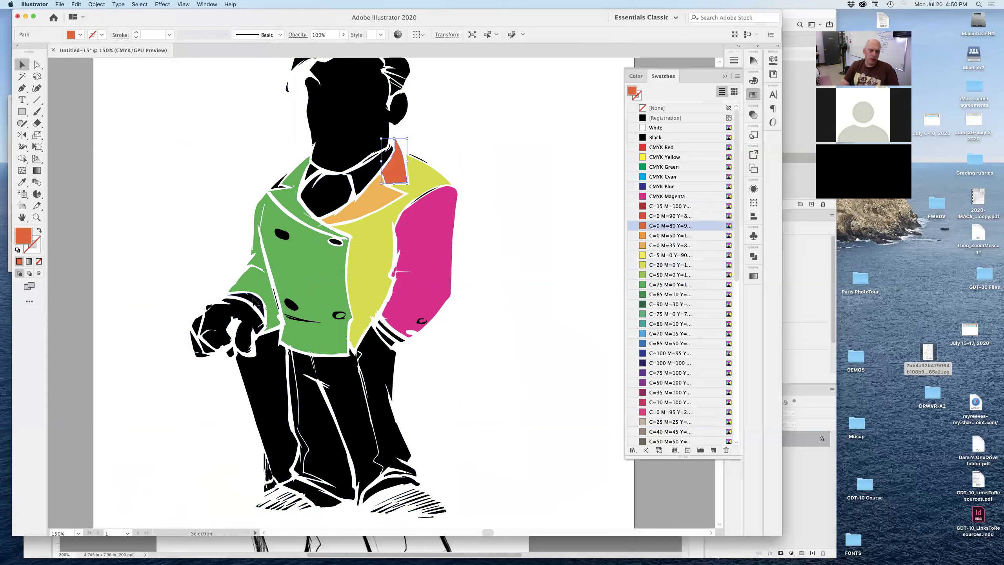
{"action": "left_click", "coordinate": [488, 293]}
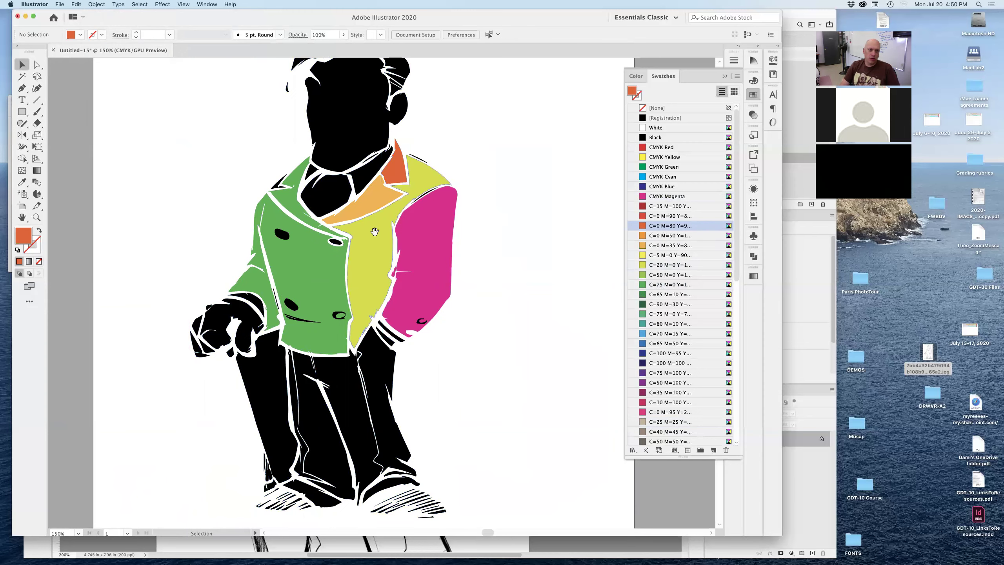
{"action": "left_click", "coordinate": [374, 248], "text": "alt+super"}
- Select the head shape and open the Skintones swatch library
{"action": "left_click_drag", "start_coordinate": [273, 287], "coordinate": [369, 265]}
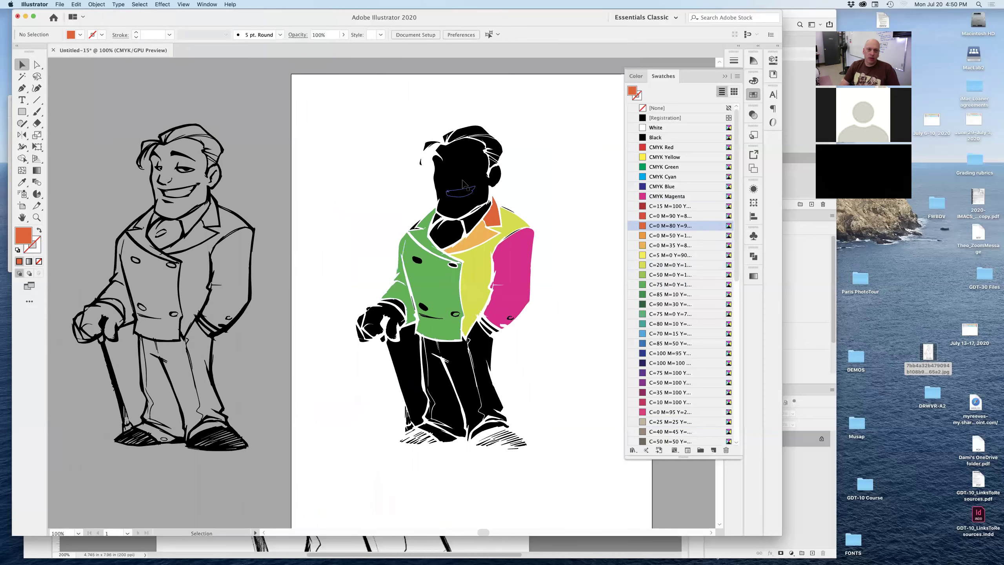
{"action": "left_click", "coordinate": [485, 192]}
{"action": "scroll", "coordinate": [692, 347], "scroll_direction": "down", "scroll_amount": 10}
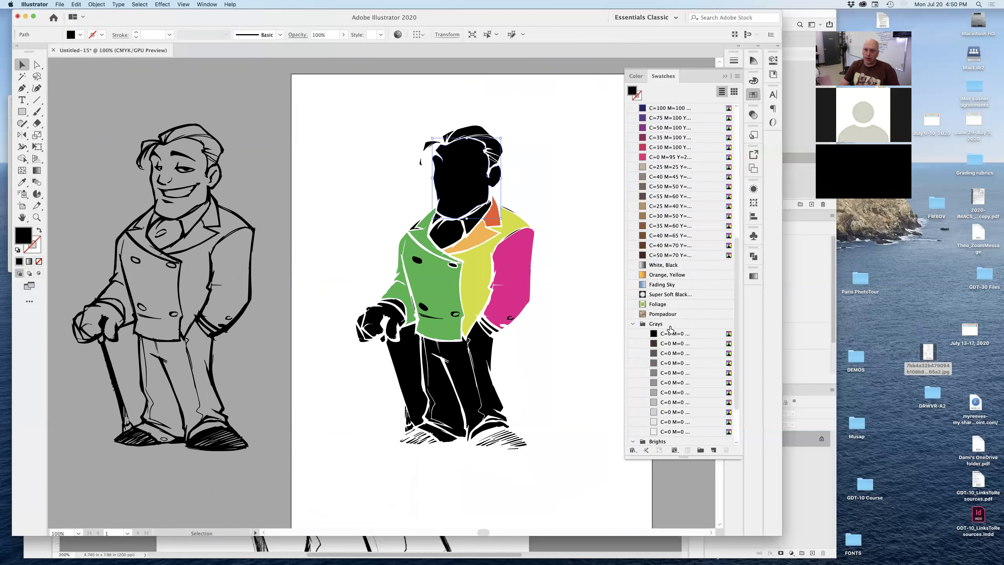
{"action": "scroll", "coordinate": [670, 329], "scroll_direction": "down", "scroll_amount": 5}
{"action": "scroll", "coordinate": [670, 329], "scroll_direction": "up", "scroll_amount": 15}
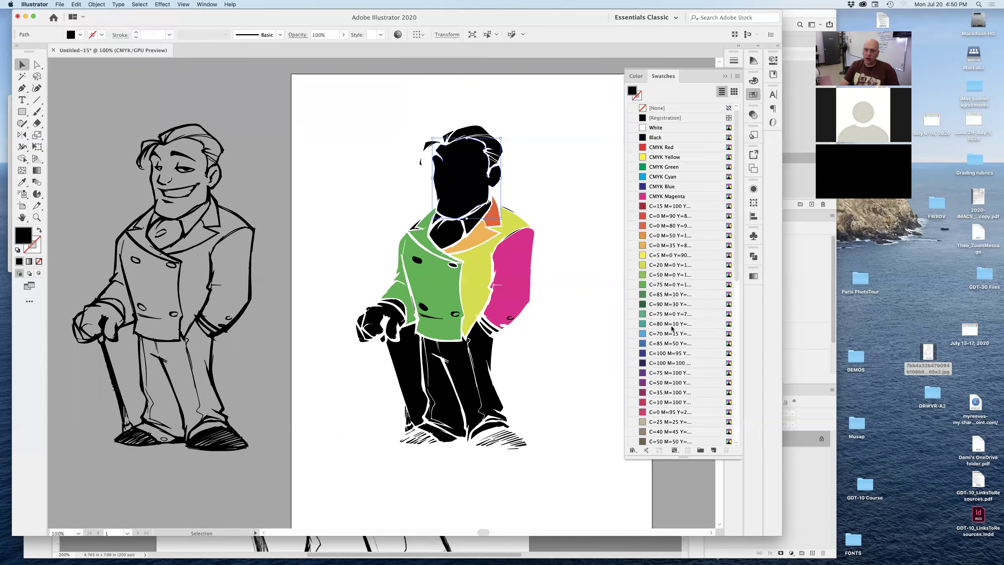
{"action": "left_click", "coordinate": [737, 78]}
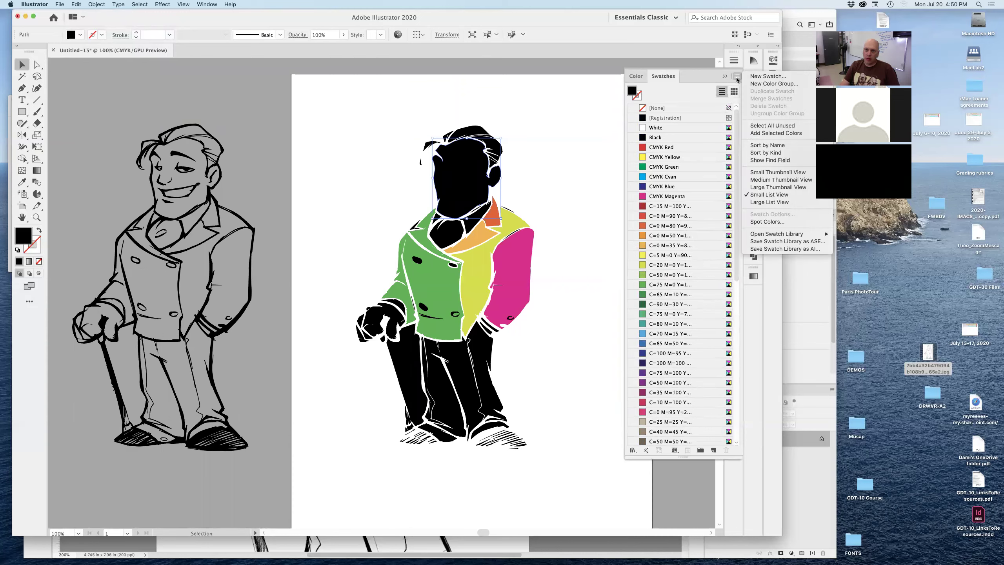
{"action": "mouse_move", "coordinate": [764, 235]}
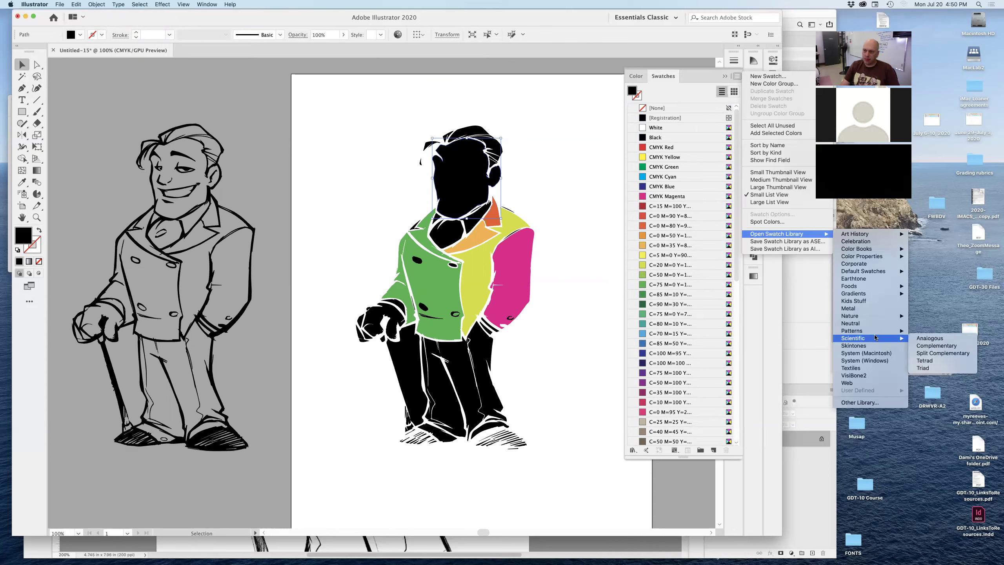
{"action": "left_click", "coordinate": [854, 345]}
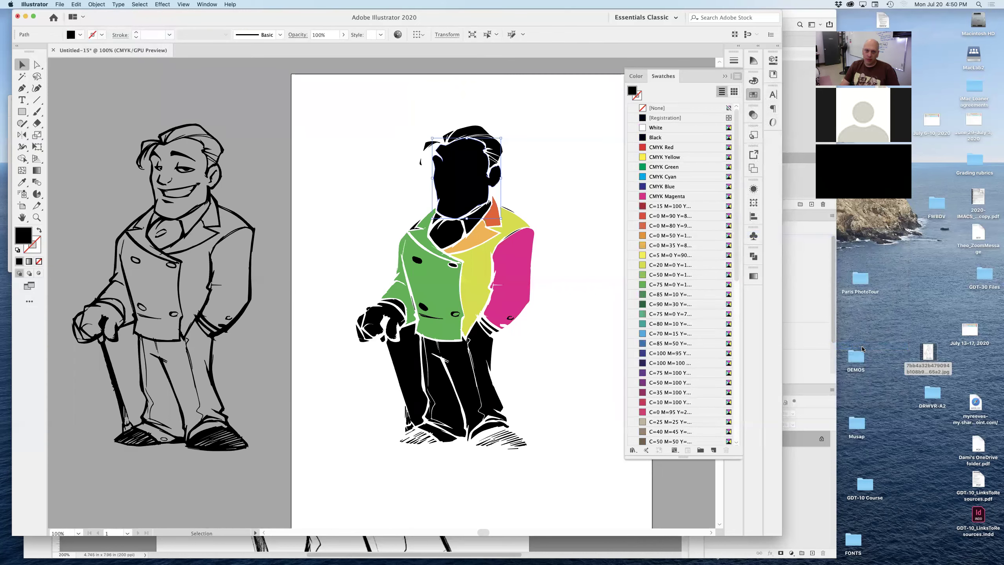
- Fill the face with a light pink skin tone, then select the line-art sketch
{"action": "left_click_drag", "start_coordinate": [538, 149], "coordinate": [538, 236]}
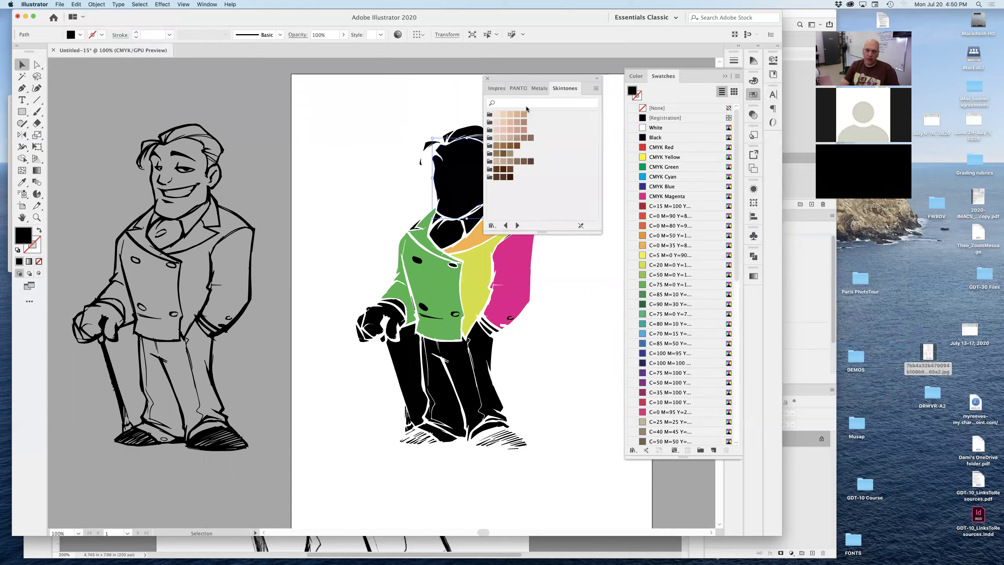
{"action": "left_click_drag", "start_coordinate": [521, 77], "coordinate": [277, 64]}
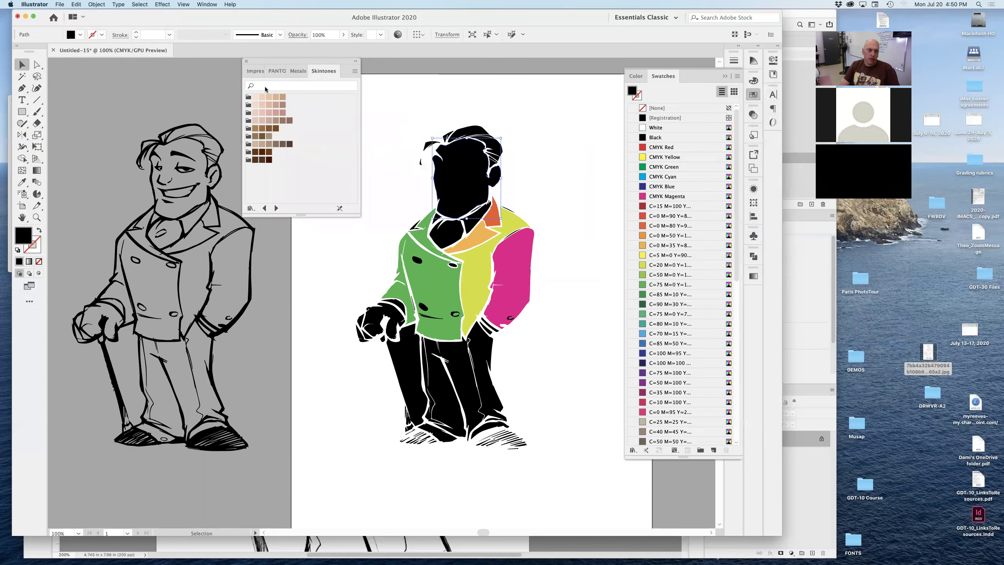
{"action": "left_click", "coordinate": [262, 113]}
{"action": "left_click", "coordinate": [563, 185]}
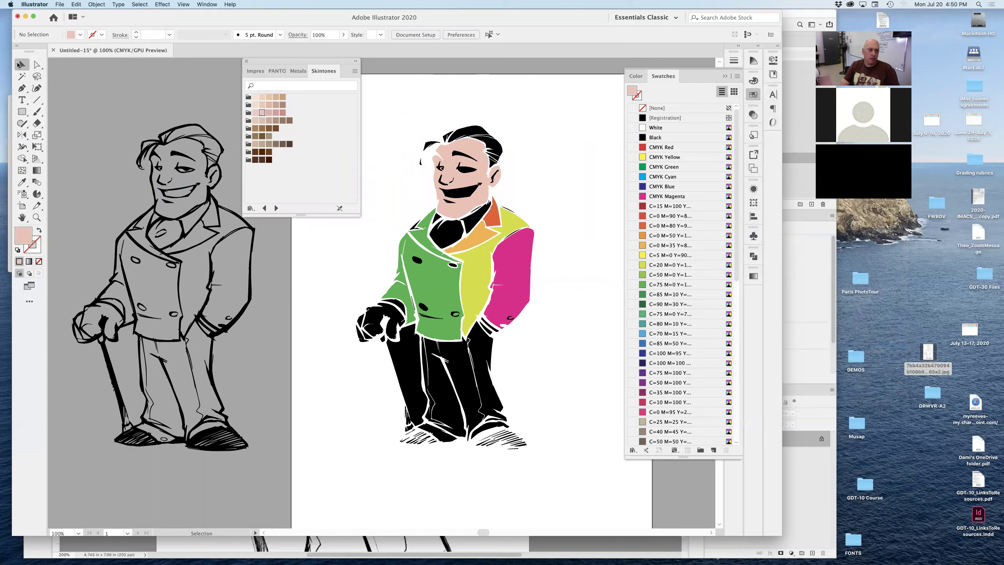
{"action": "left_click", "coordinate": [247, 289]}
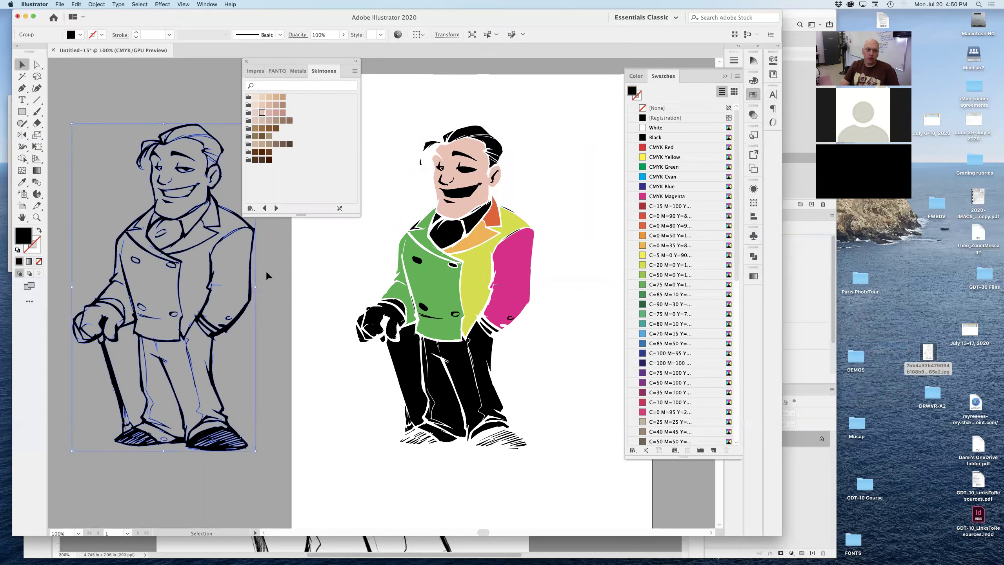
- Drag the sketch lines over the coloured figure and zoom in on the head and shoulders
{"action": "left_click_drag", "start_coordinate": [437, 283], "coordinate": [534, 280]}
{"action": "left_click", "coordinate": [583, 242]}
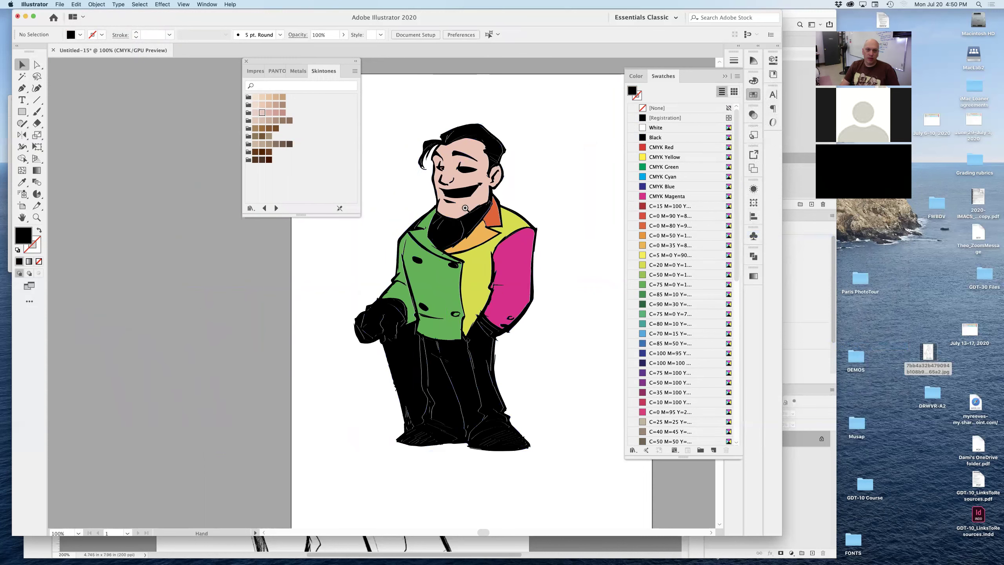
{"action": "left_click", "coordinate": [466, 208], "text": "super"}
{"action": "left_click", "coordinate": [372, 325], "text": "super"}
{"action": "left_click_drag", "start_coordinate": [459, 385], "coordinate": [522, 381]}
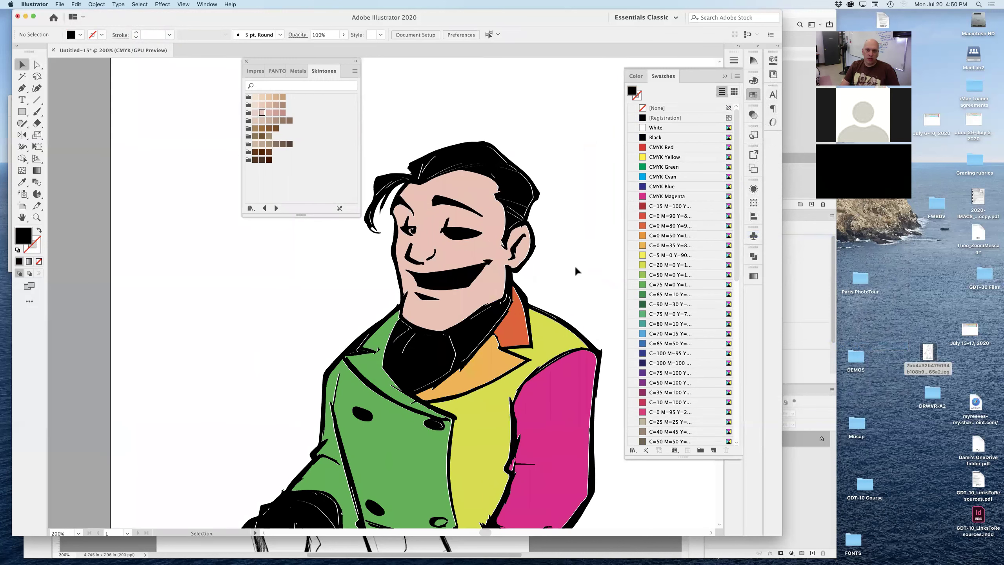
{"action": "scroll", "coordinate": [442, 140], "scroll_direction": "up", "scroll_amount": 5}
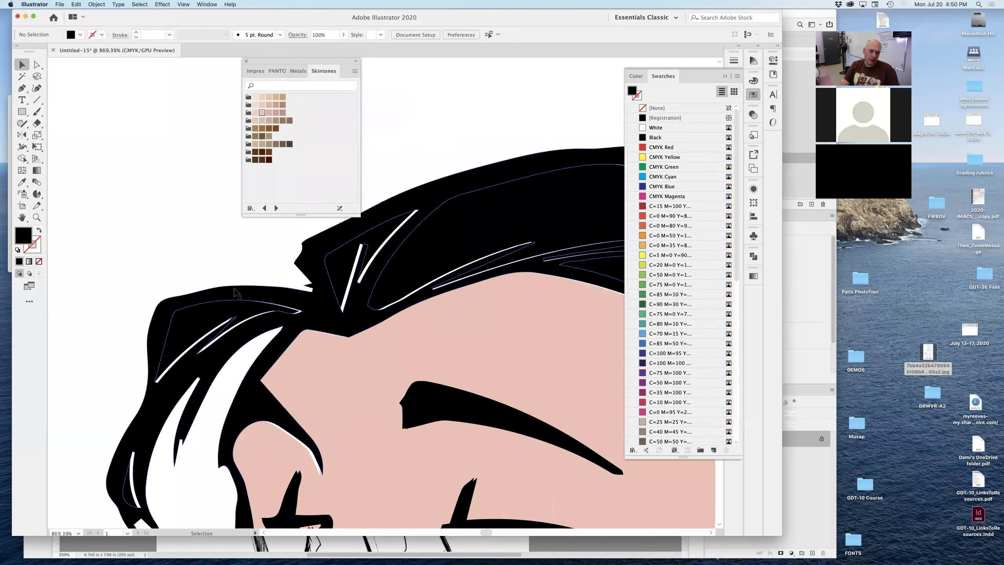
- Check the linework selection, then collapse the Swatches panel to icons
{"action": "left_click", "coordinate": [336, 343]}
{"action": "scroll", "coordinate": [447, 349], "scroll_direction": "down", "scroll_amount": 3}
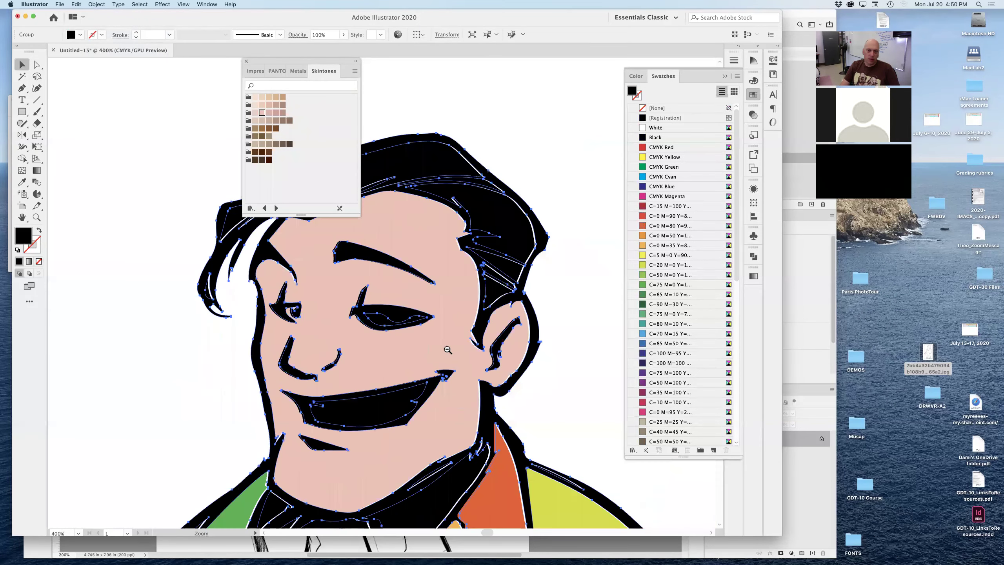
{"action": "scroll", "coordinate": [448, 349], "scroll_direction": "down", "scroll_amount": 2}
{"action": "left_click", "coordinate": [451, 351]}
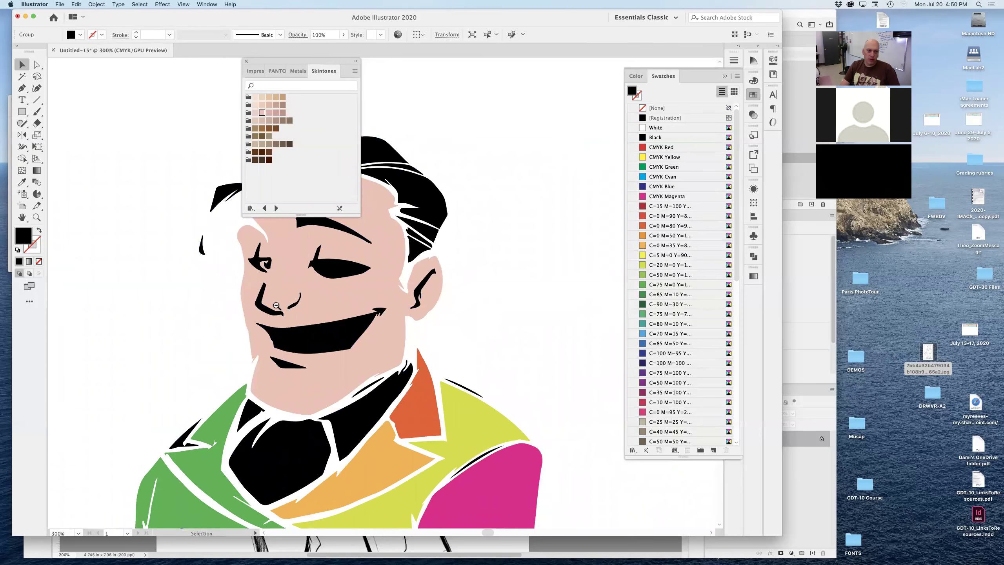
{"action": "scroll", "coordinate": [276, 305], "scroll_direction": "down", "scroll_amount": 3}
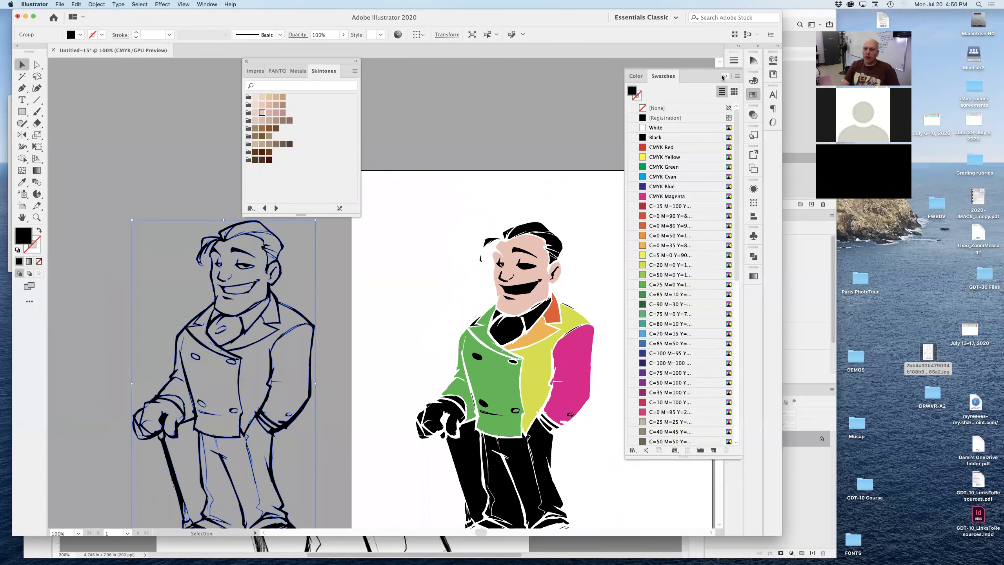
{"action": "left_click", "coordinate": [724, 76]}
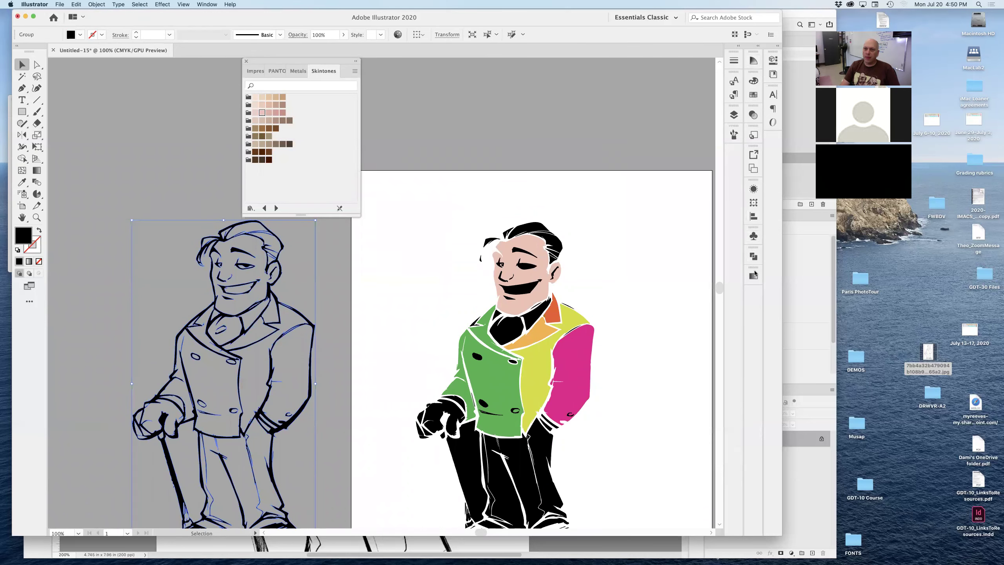
{"action": "left_click", "coordinate": [734, 115]}
- Create a new layer for the sketch and rename it 'outline'
{"action": "left_click", "coordinate": [695, 438]}
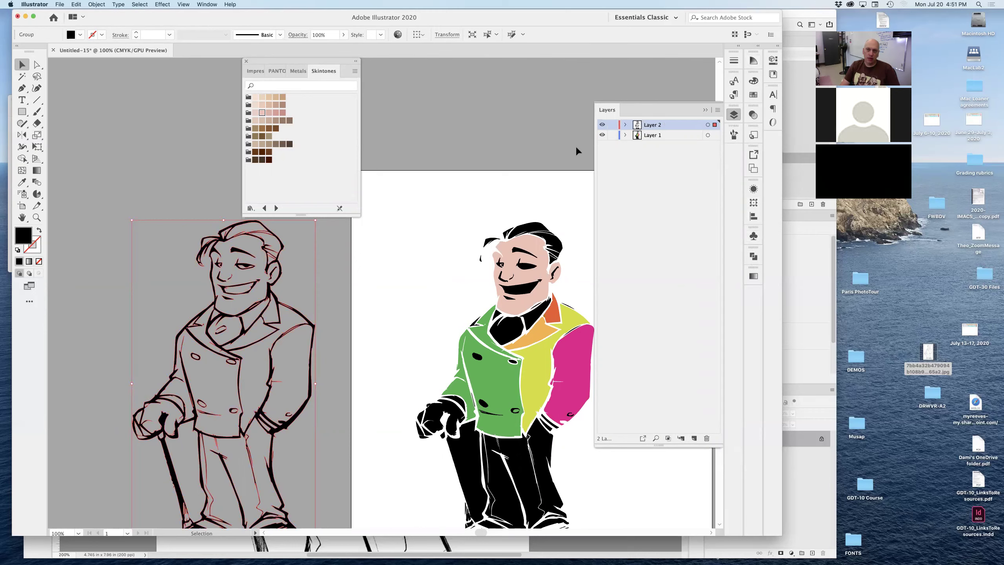
{"action": "double_click", "coordinate": [652, 125]}
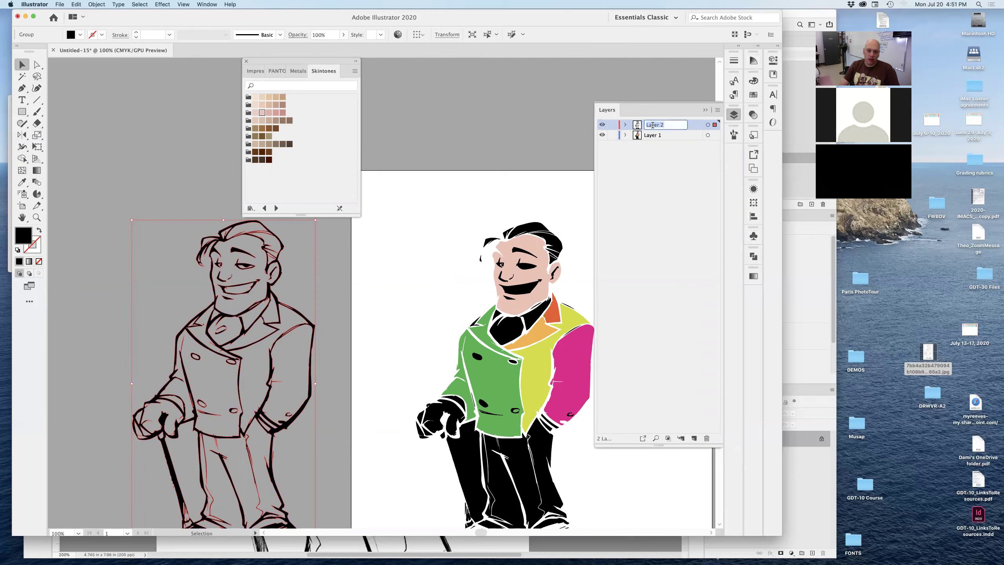
{"action": "type", "text": "outline"}
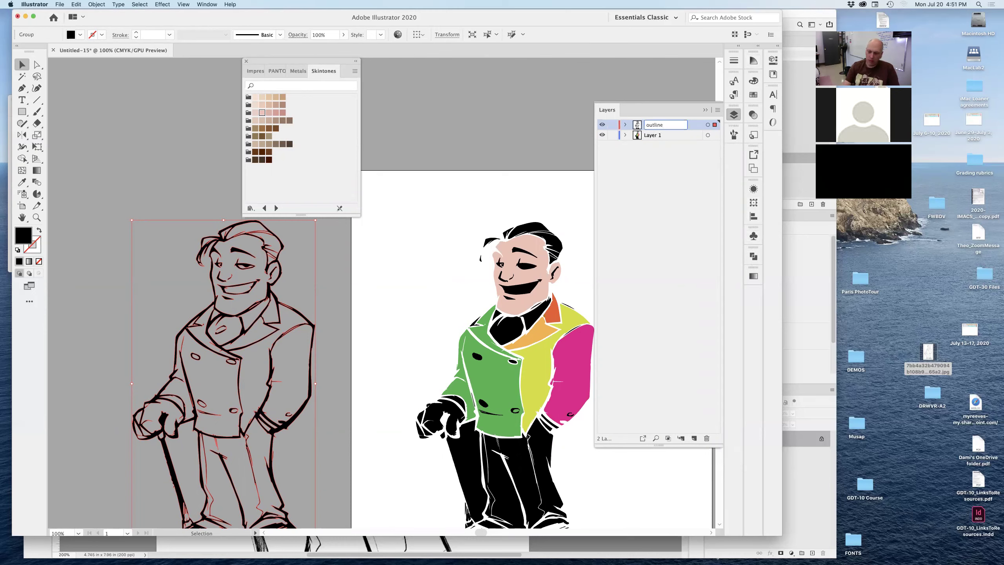
{"action": "key", "text": "Return"}
{"action": "left_click", "coordinate": [755, 96]}
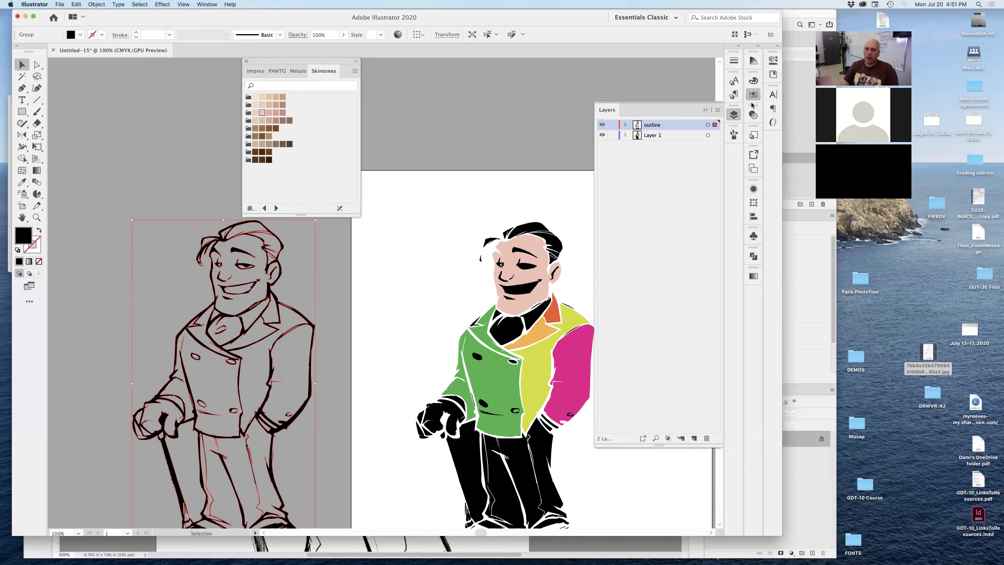
{"action": "scroll", "coordinate": [661, 407], "scroll_direction": "down", "scroll_amount": 3}
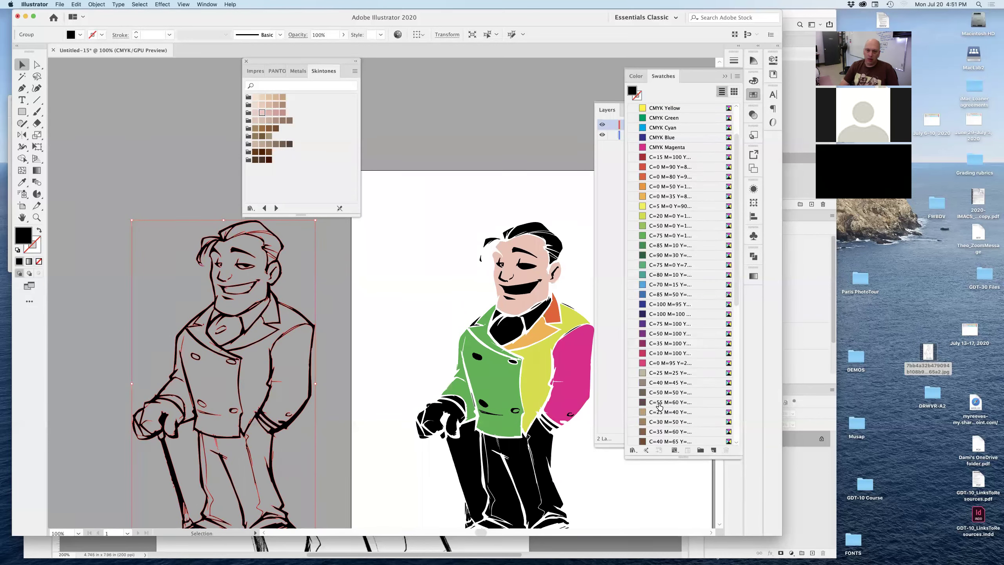
- Recolour the outline drawing dark brownish gray and drag it onto the coloured figure
{"action": "left_click", "coordinate": [659, 402]}
{"action": "left_click", "coordinate": [380, 309]}
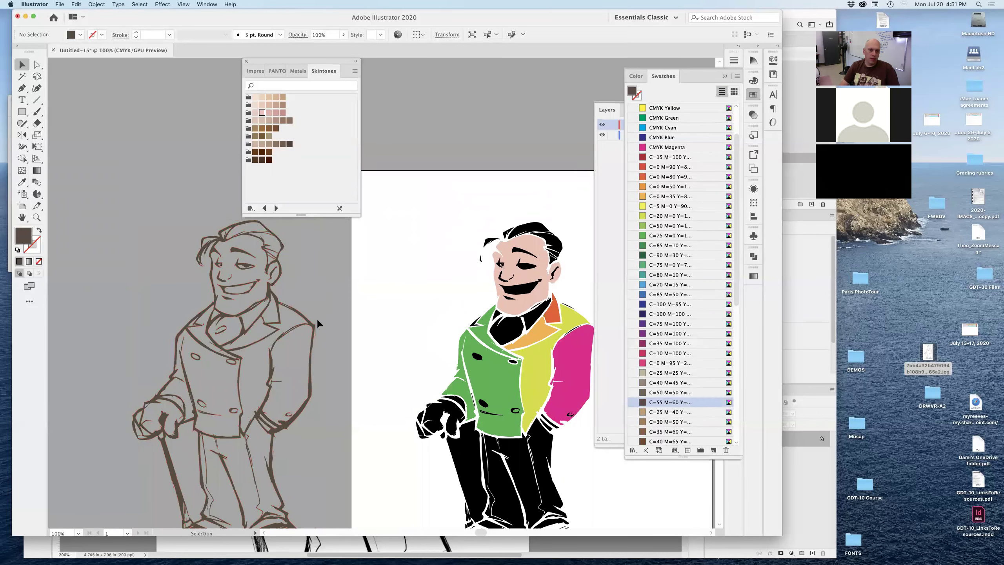
{"action": "left_click", "coordinate": [39, 67]}
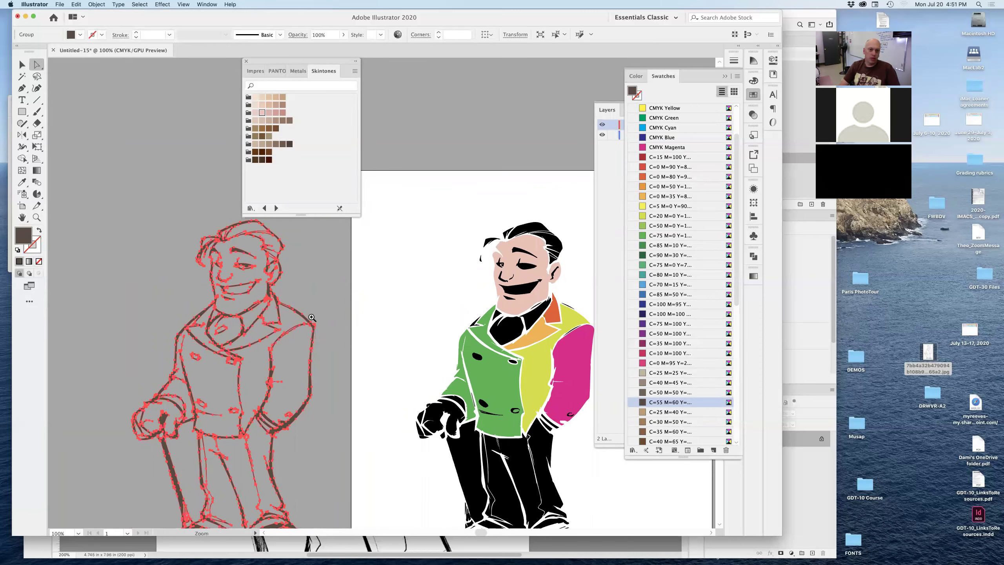
{"action": "left_click_drag", "start_coordinate": [298, 327], "coordinate": [578, 327]}
- In Outline view, nudge the stray shoulder spike point left into line, then return to Preview
{"action": "key", "text": "space"}
{"action": "left_click_drag", "start_coordinate": [390, 338], "coordinate": [377, 338]}
{"action": "scroll", "coordinate": [482, 343], "scroll_direction": "up", "scroll_amount": 10}
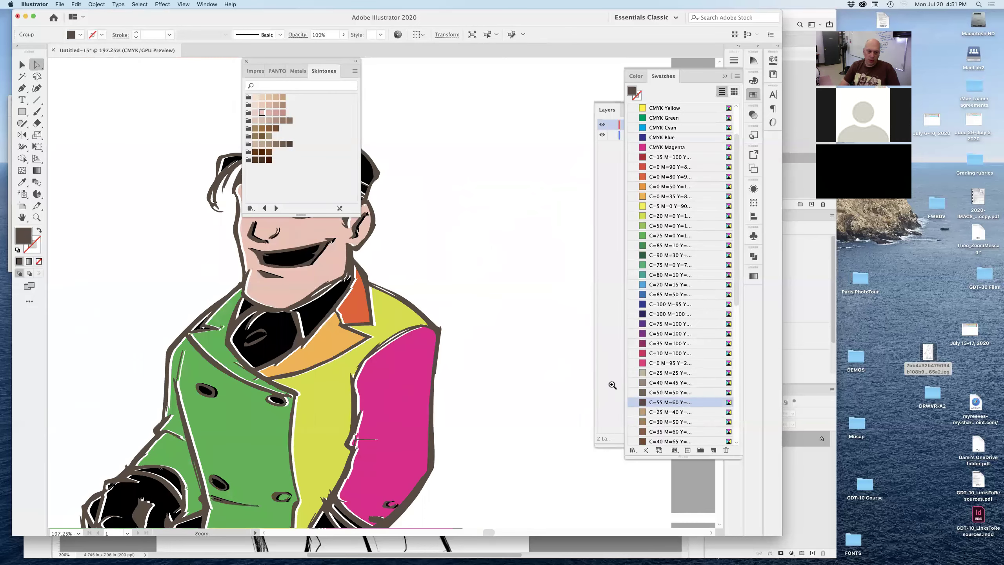
{"action": "key", "text": "super+y"}
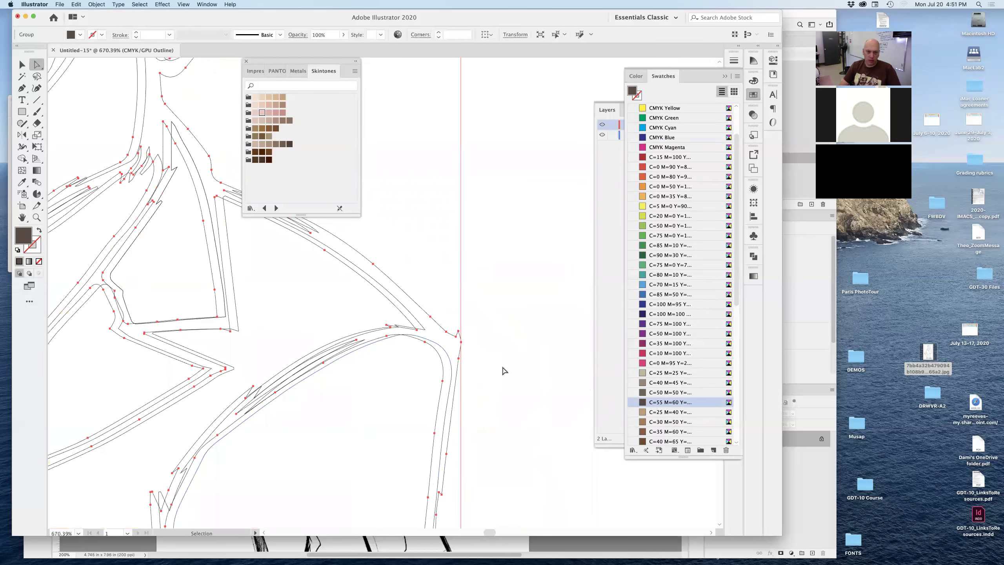
{"action": "scroll", "coordinate": [505, 339], "scroll_direction": "up", "scroll_amount": 5}
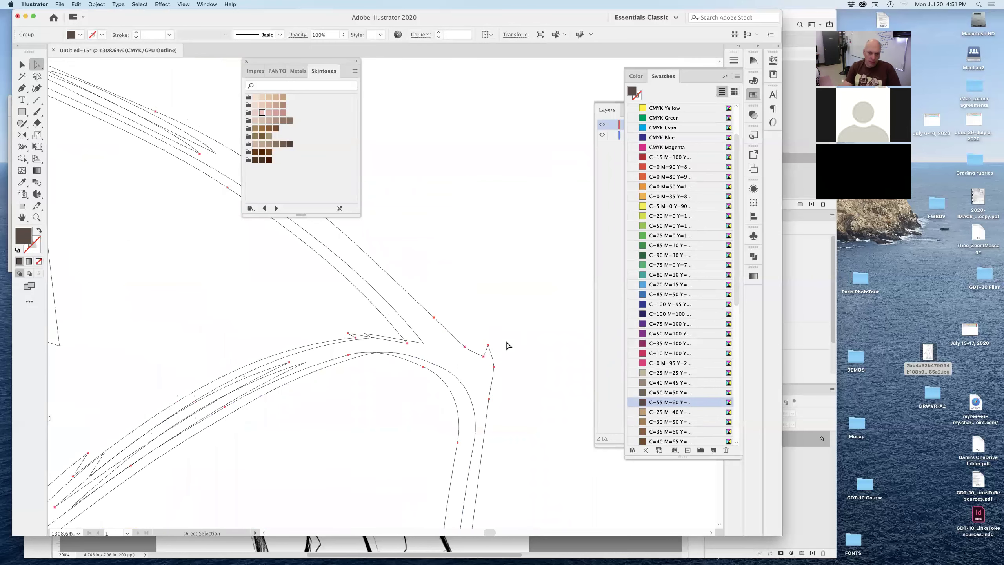
{"action": "scroll", "coordinate": [508, 346], "scroll_direction": "left", "scroll_amount": 2}
{"action": "scroll", "coordinate": [507, 345], "scroll_direction": "up", "scroll_amount": 2}
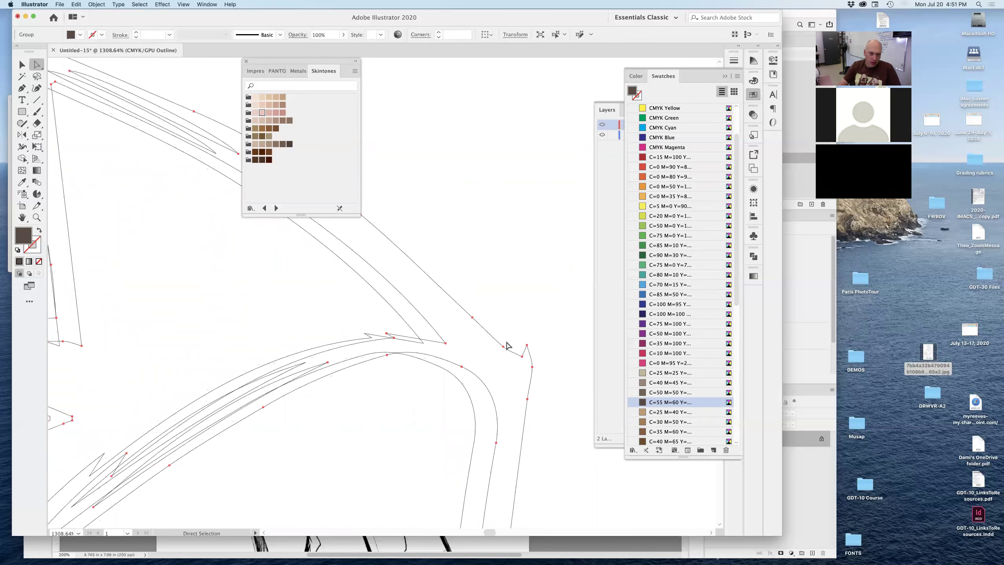
{"action": "scroll", "coordinate": [485, 375], "scroll_direction": "up", "scroll_amount": 3}
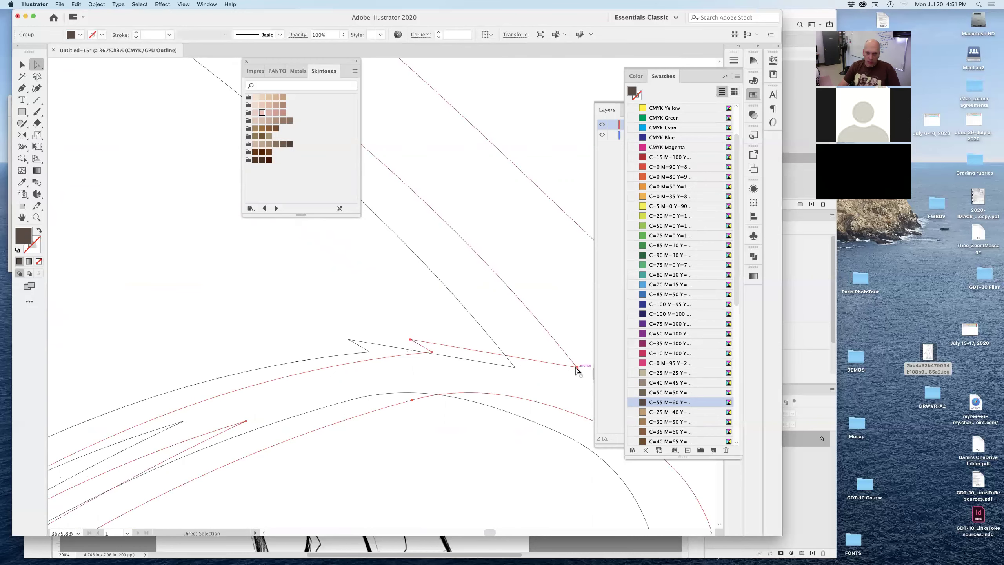
{"action": "left_click_drag", "start_coordinate": [575, 369], "coordinate": [515, 368]}
{"action": "left_click", "coordinate": [513, 387]}
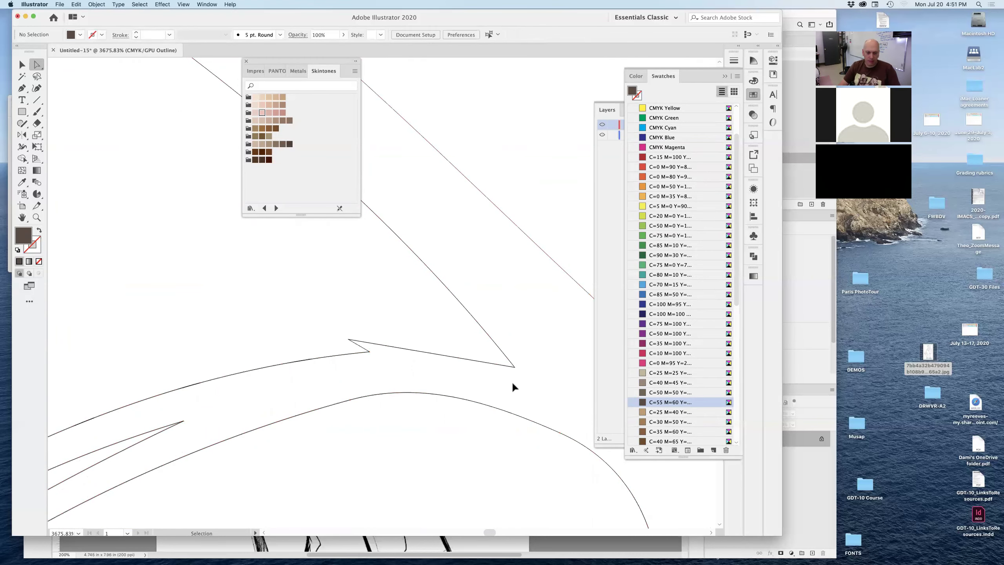
{"action": "key", "text": "super+y"}
- Delete the black pant-leg shape covering the cane
{"action": "key", "text": "super+0"}
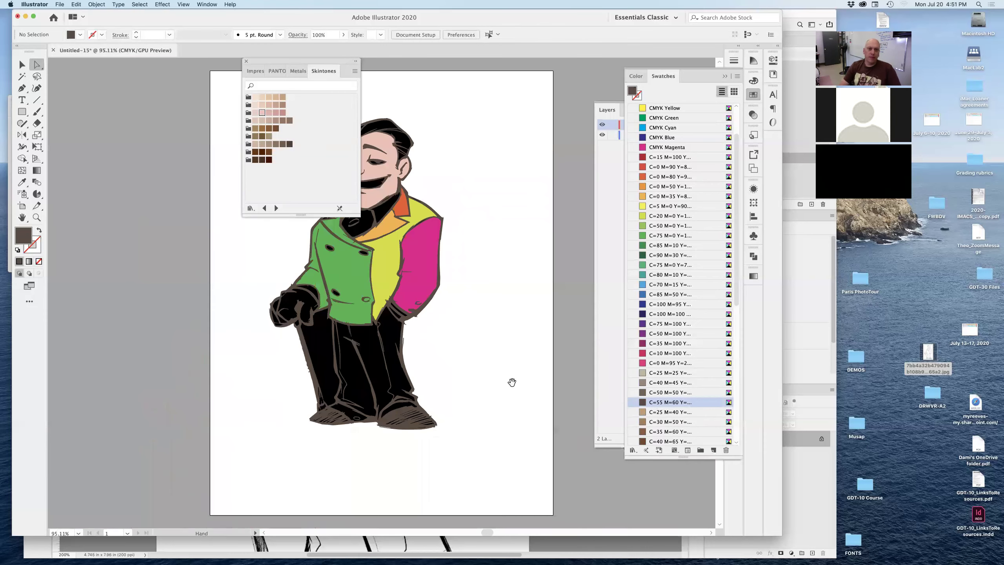
{"action": "left_click_drag", "start_coordinate": [472, 383], "coordinate": [451, 446]}
{"action": "left_click", "coordinate": [296, 404]}
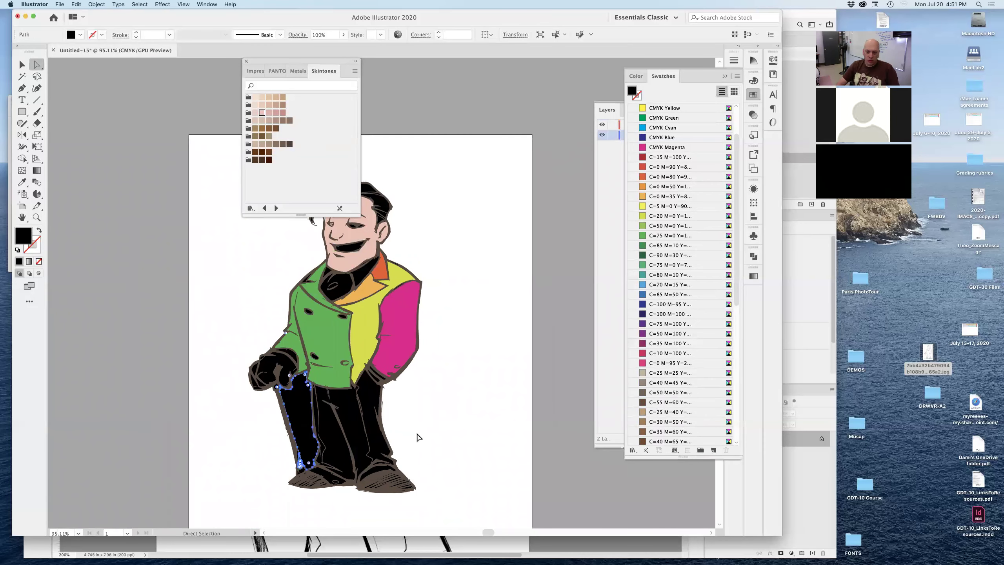
{"action": "key", "text": "Delete"}
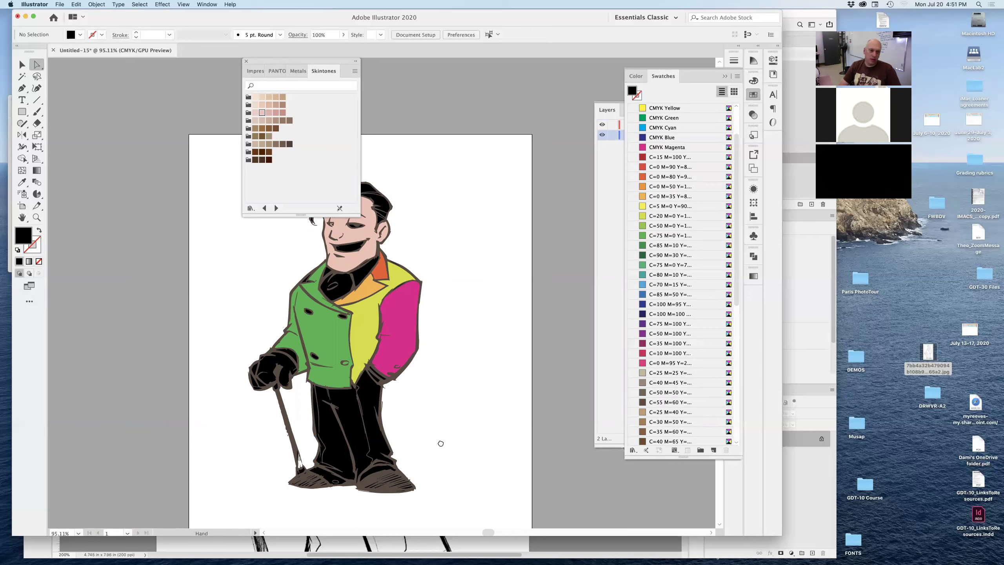
- Zoom in on the figure and hide the outline layer
{"action": "left_click_drag", "start_coordinate": [441, 443], "coordinate": [471, 422]}
{"action": "key", "text": "super+1"}
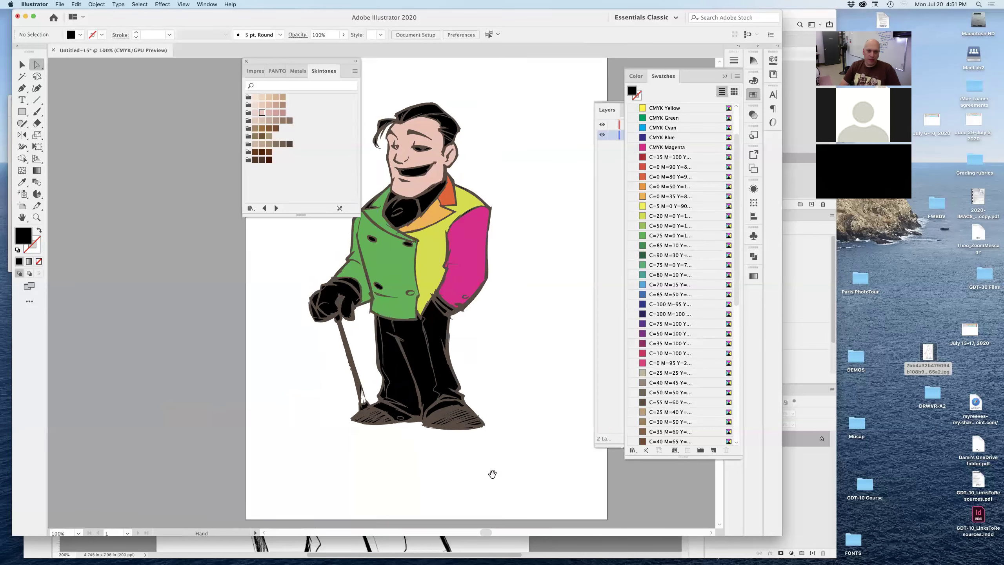
{"action": "left_click_drag", "start_coordinate": [492, 474], "coordinate": [522, 528]}
{"action": "left_click", "coordinate": [489, 402], "text": "super"}
{"action": "left_click_drag", "start_coordinate": [489, 402], "coordinate": [589, 499]}
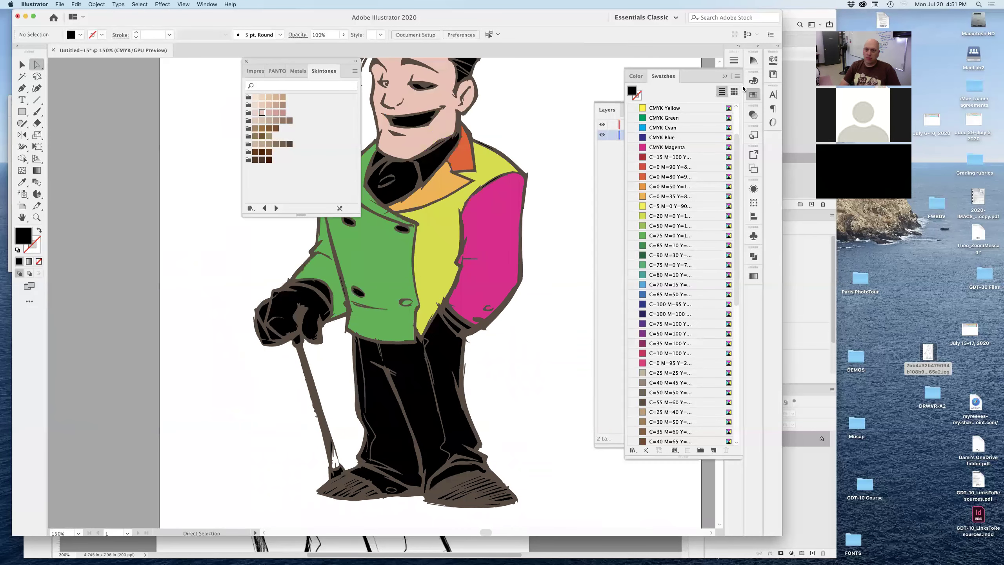
{"action": "left_click", "coordinate": [604, 142]}
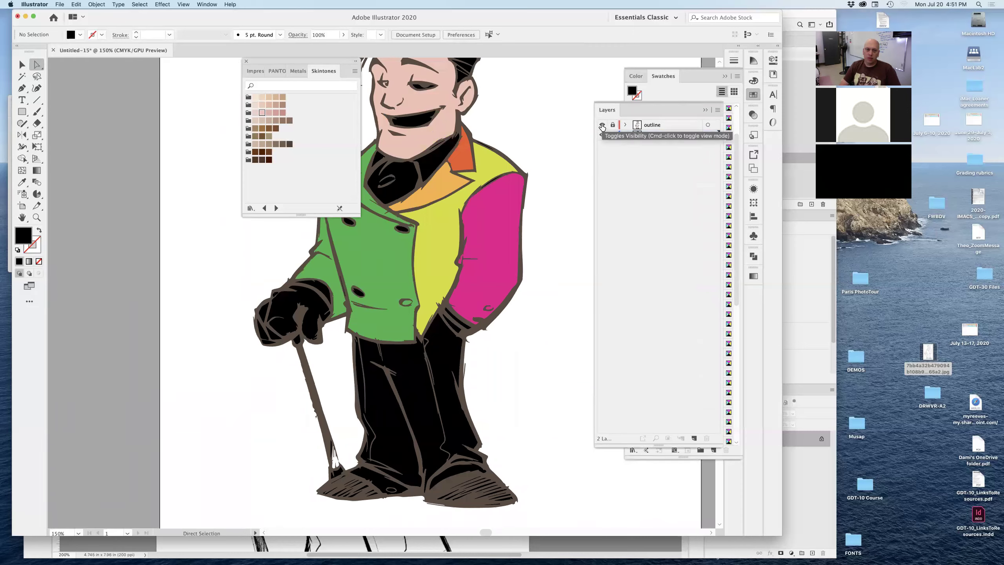
{"action": "left_click", "coordinate": [602, 125]}
- Fill the trousers with the blue C=85 M=50 swatch and show the outline layer again
{"action": "scroll", "coordinate": [435, 356], "scroll_direction": "right", "scroll_amount": 3}
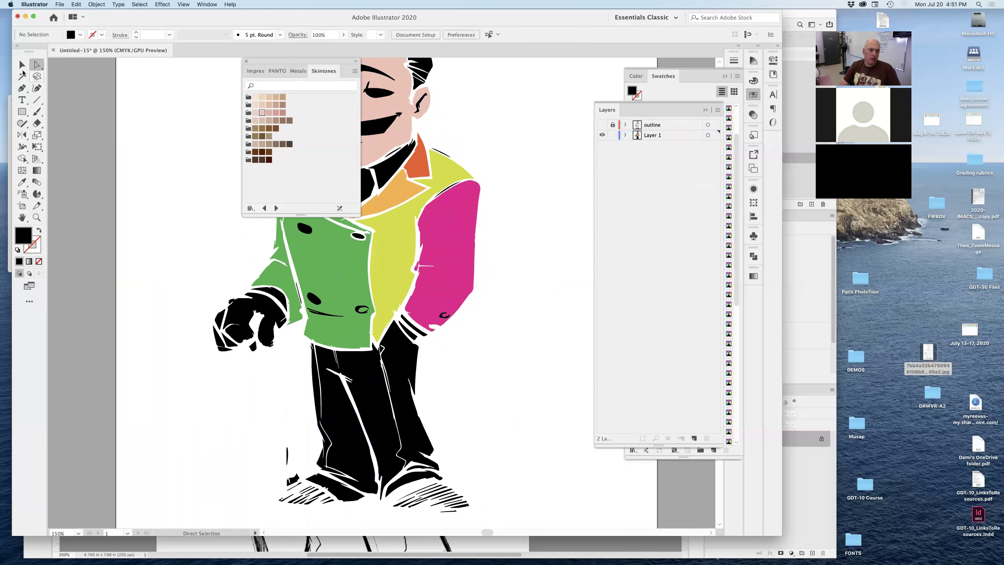
{"action": "left_click", "coordinate": [22, 64]}
{"action": "left_click_drag", "start_coordinate": [277, 368], "coordinate": [488, 425]}
{"action": "left_click", "coordinate": [753, 95]}
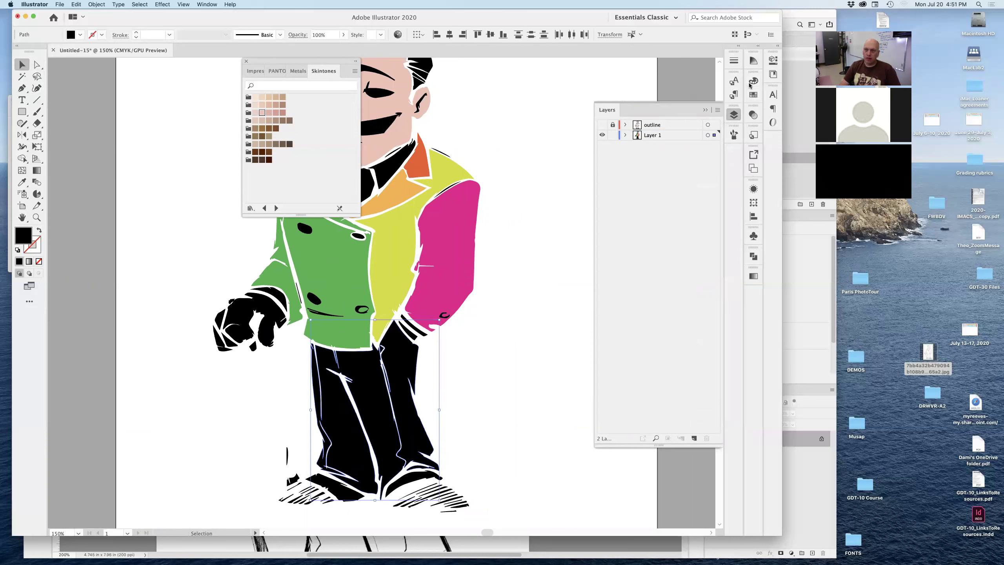
{"action": "left_click", "coordinate": [753, 95]}
{"action": "left_click", "coordinate": [672, 295]}
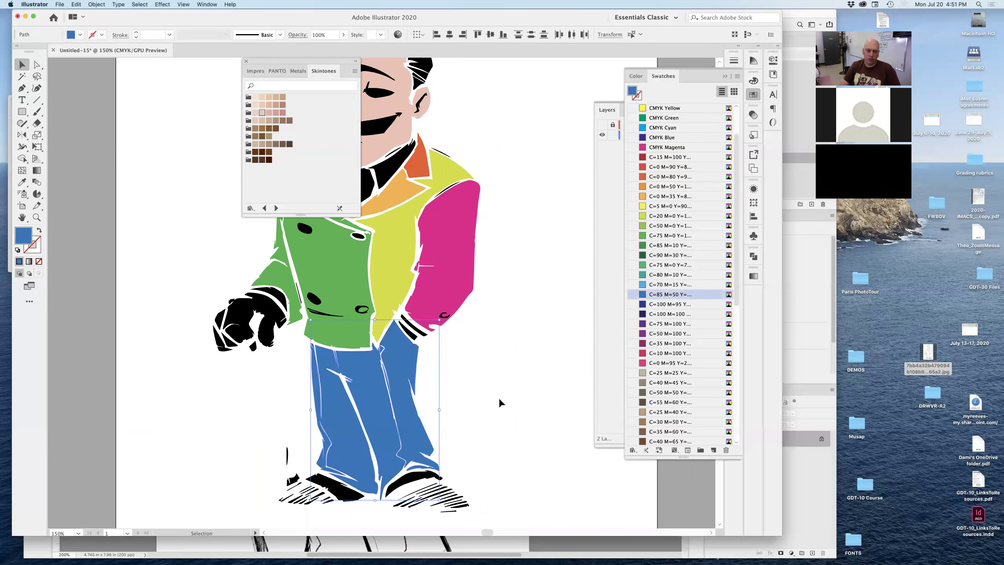
{"action": "left_click", "coordinate": [482, 392]}
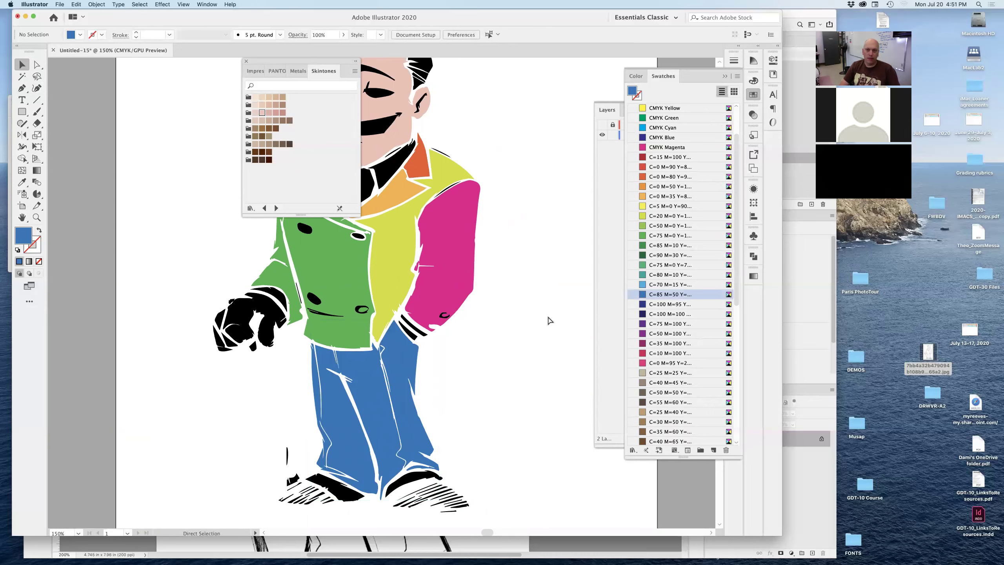
{"action": "left_click", "coordinate": [602, 124]}
- Fill the main black glove shape with a Skintones swatch
{"action": "left_click_drag", "start_coordinate": [441, 353], "coordinate": [459, 363]}
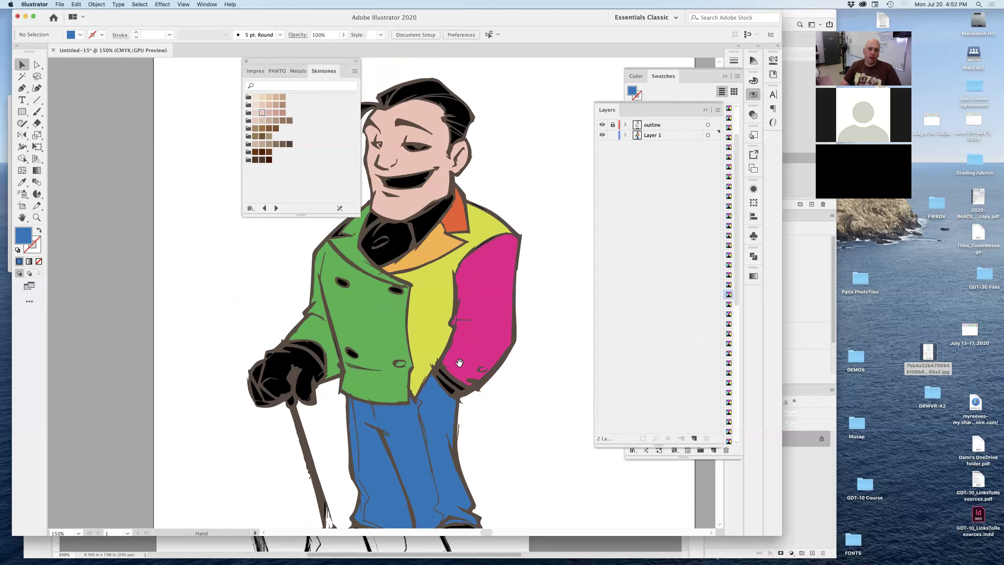
{"action": "left_click", "coordinate": [446, 295], "text": "alt"}
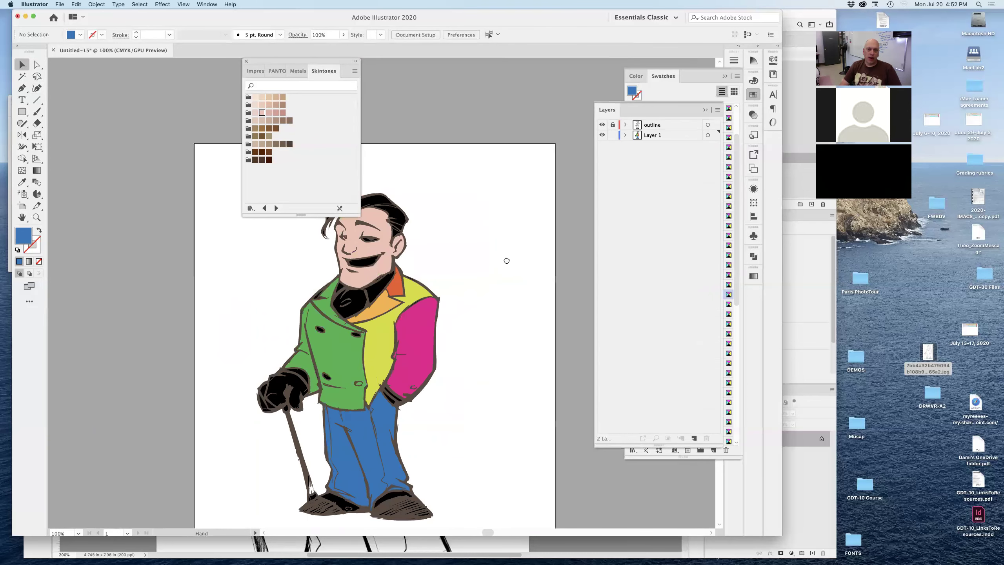
{"action": "scroll", "coordinate": [506, 261], "scroll_direction": "down", "scroll_amount": 5}
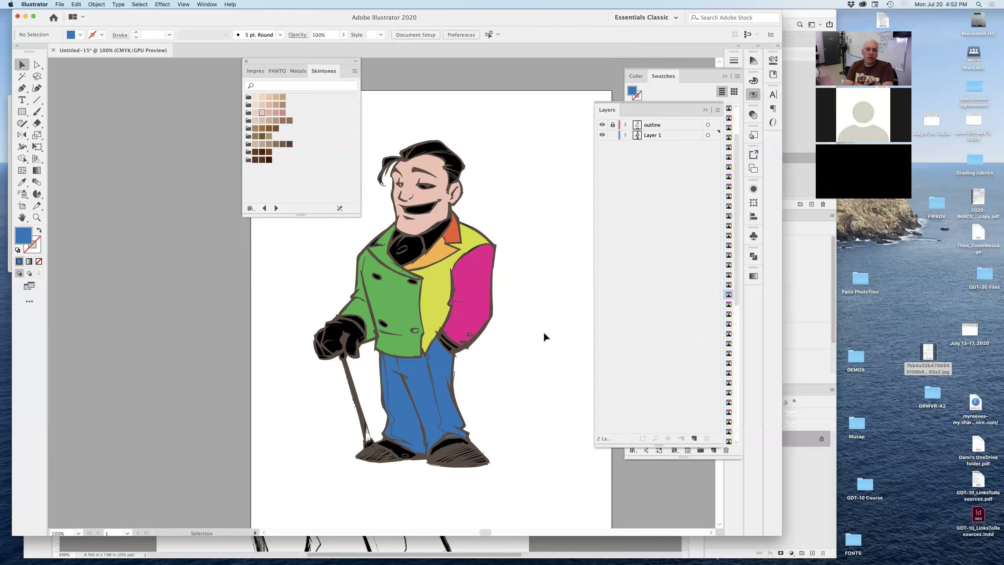
{"action": "left_click", "coordinate": [341, 302]}
{"action": "left_click", "coordinate": [268, 114]}
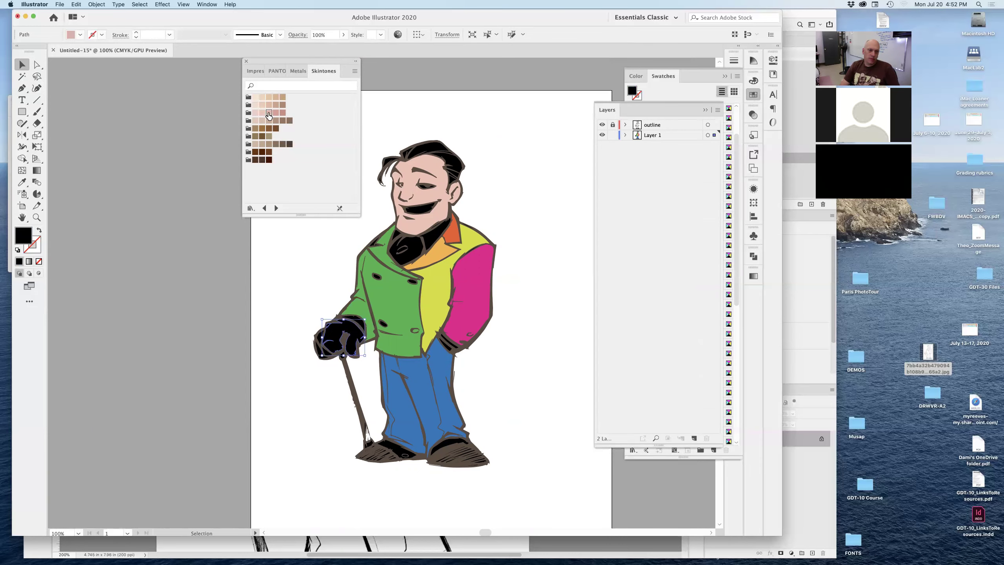
{"action": "left_click", "coordinate": [329, 361]}
- Fill the remaining black glove pieces and the shape below the hand with skin tone
{"action": "left_click_drag", "start_coordinate": [329, 305], "coordinate": [548, 373]}
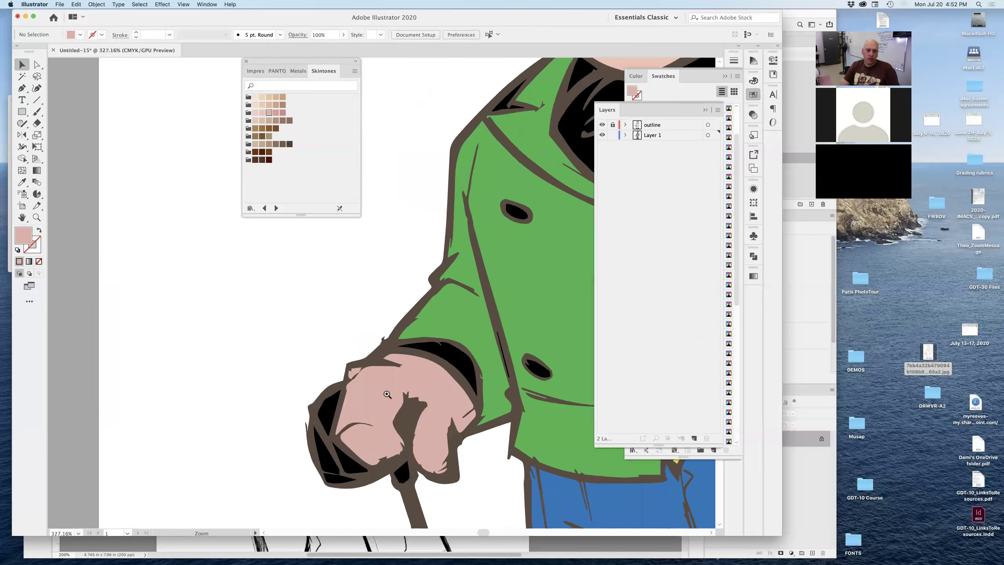
{"action": "left_click", "coordinate": [327, 413]}
{"action": "left_click", "coordinate": [346, 462], "text": "shift"}
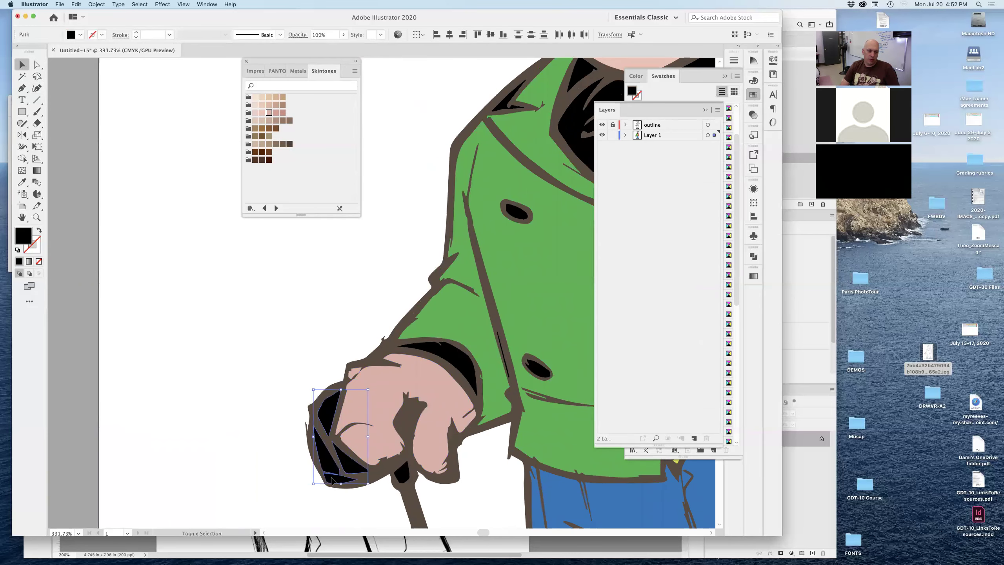
{"action": "left_click", "coordinate": [275, 113]}
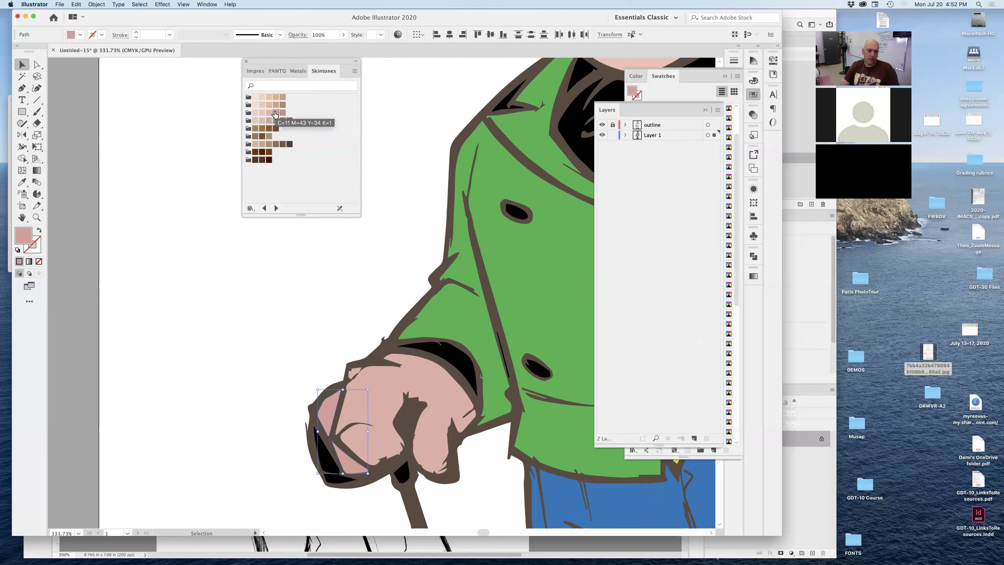
{"action": "left_click", "coordinate": [328, 470]}
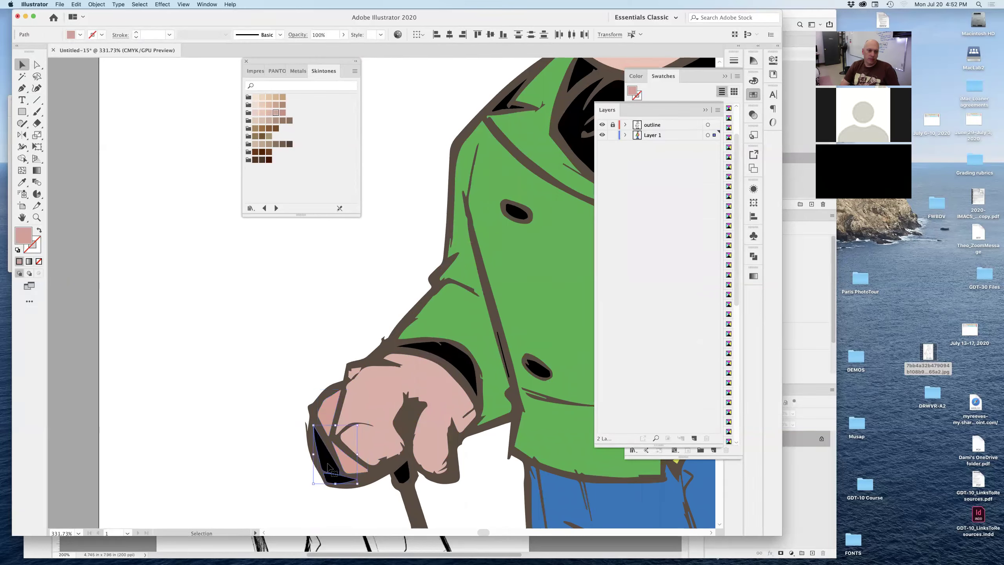
{"action": "left_click", "coordinate": [282, 113]}
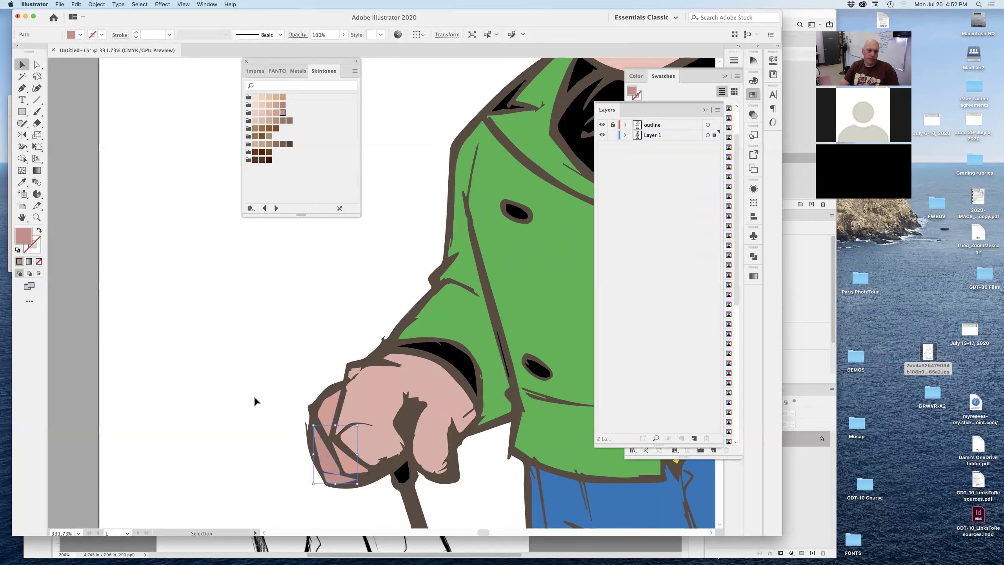
{"action": "left_click", "coordinate": [254, 398]}
- Fill the small shape at the cane's top with CMYK Yellow and zoom back out
{"action": "left_click", "coordinate": [404, 475]}
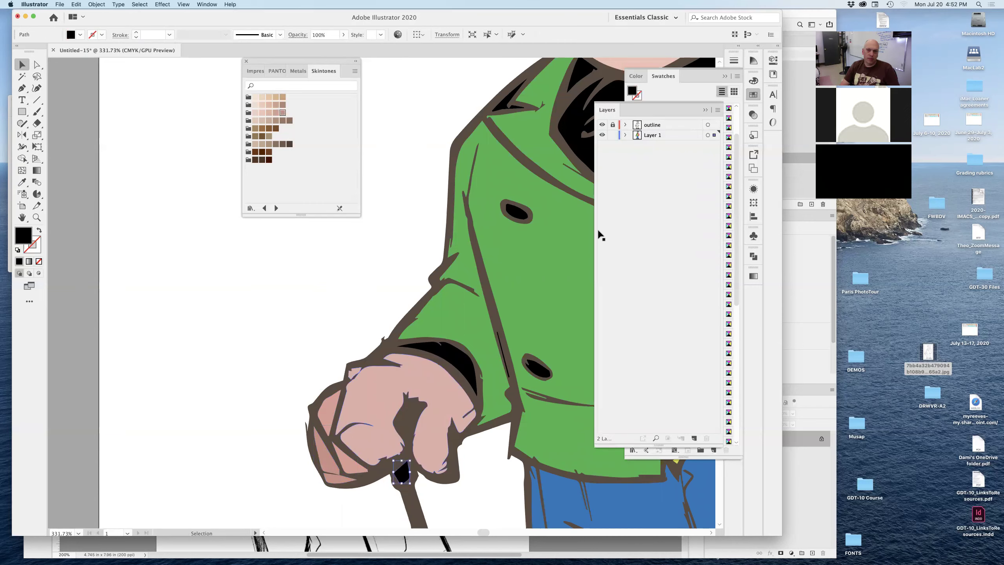
{"action": "left_click", "coordinate": [704, 111]}
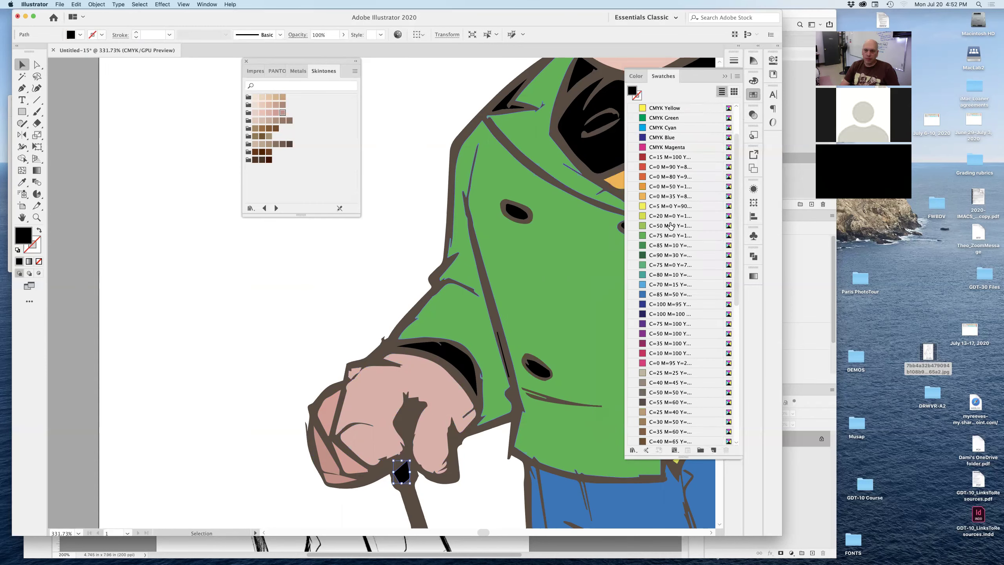
{"action": "scroll", "coordinate": [684, 249], "scroll_direction": "up", "scroll_amount": 3}
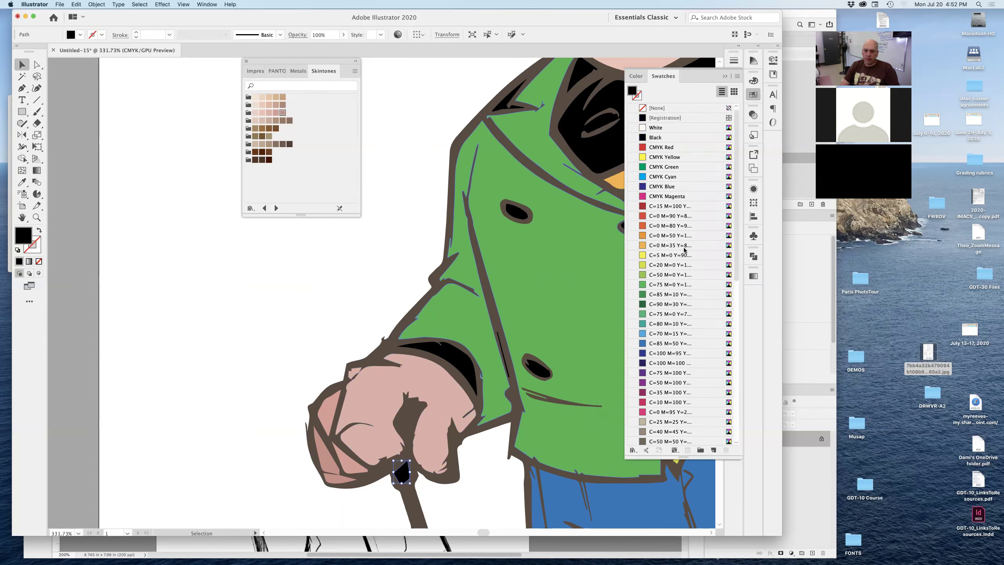
{"action": "left_click", "coordinate": [671, 159]}
{"action": "key", "text": "shift+super+a"}
{"action": "left_click", "coordinate": [417, 360], "text": "alt+super"}
{"action": "left_click", "coordinate": [388, 330], "text": "alt+super"}
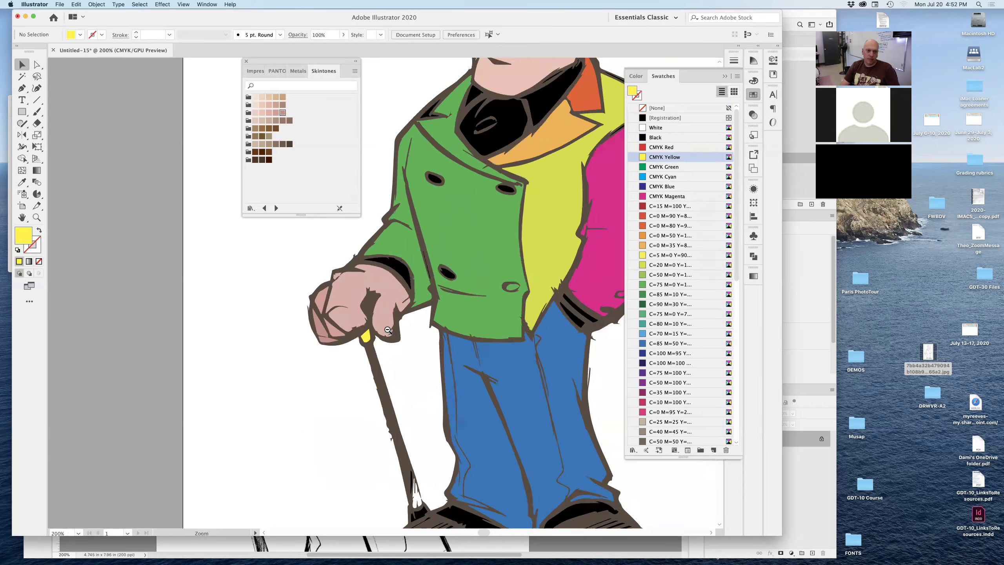